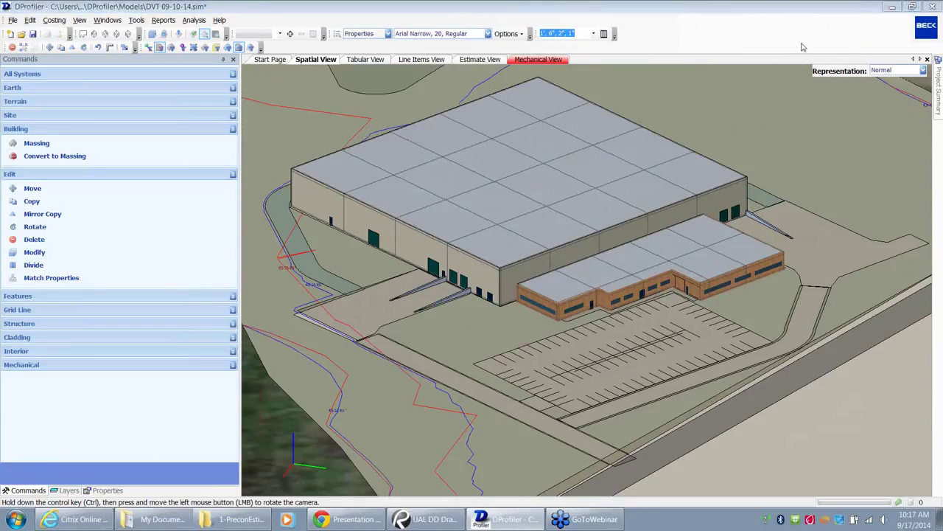
- Examine the exterior model from several angles, covering the warehouse loading docks, the brick office front and the parking lot
scroll(495, 314, "up", 5)
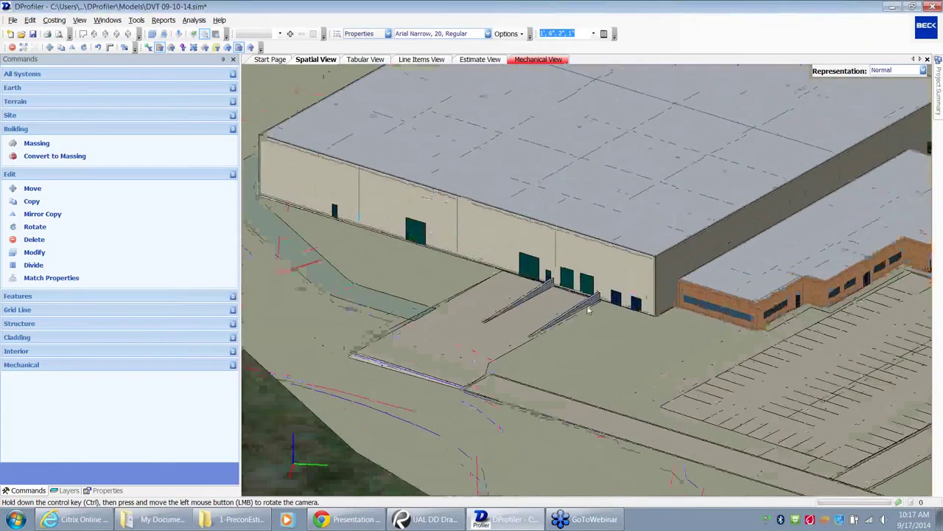
left_click_drag(569, 311, 577, 292, "ctrl")
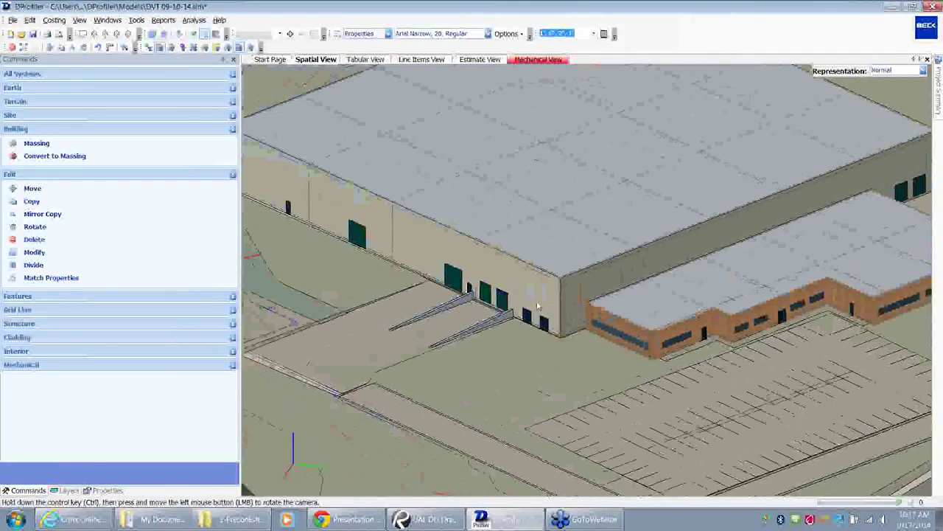
left_click_drag(539, 305, 685, 231, "ctrl")
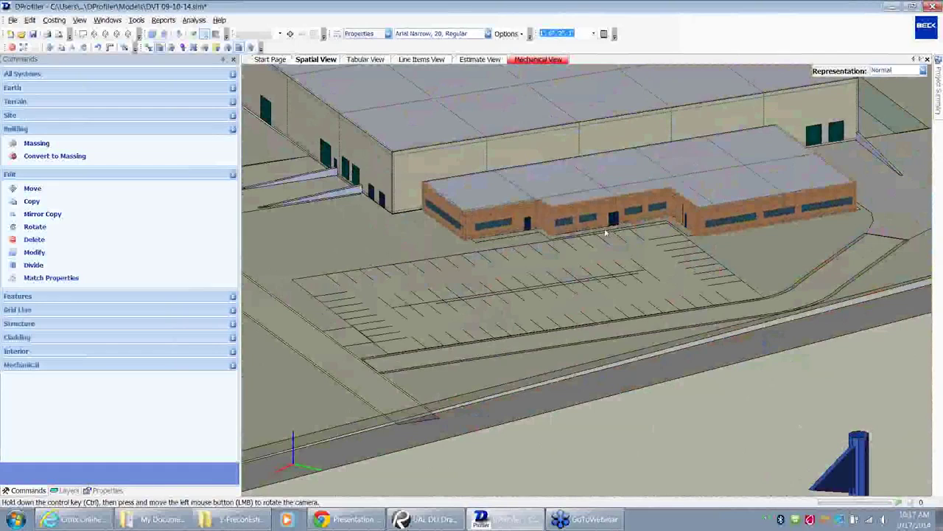
scroll(509, 254, "up", 8)
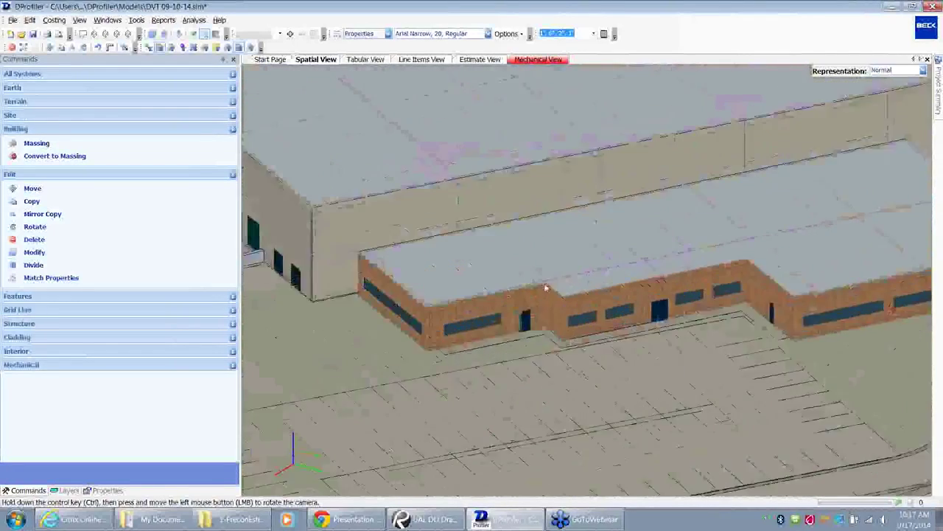
scroll(546, 251, "down", 2)
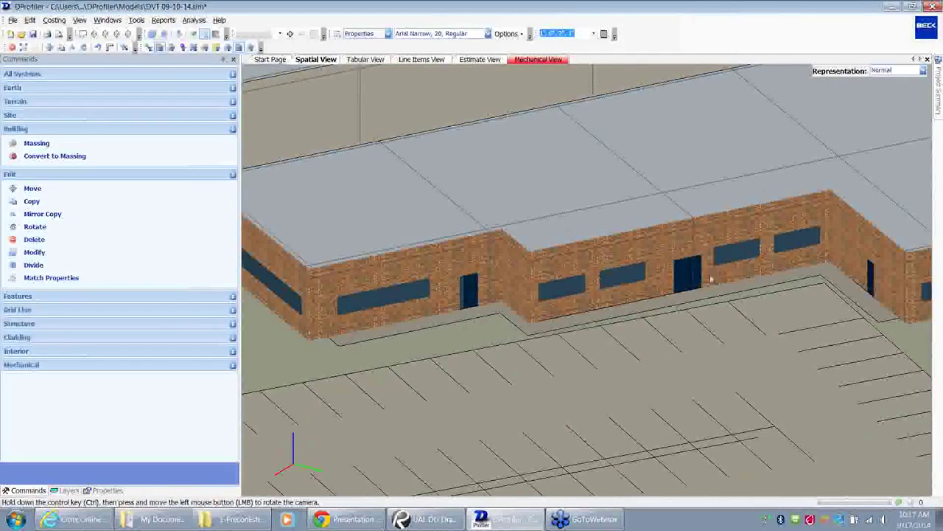
scroll(678, 289, "down", 4)
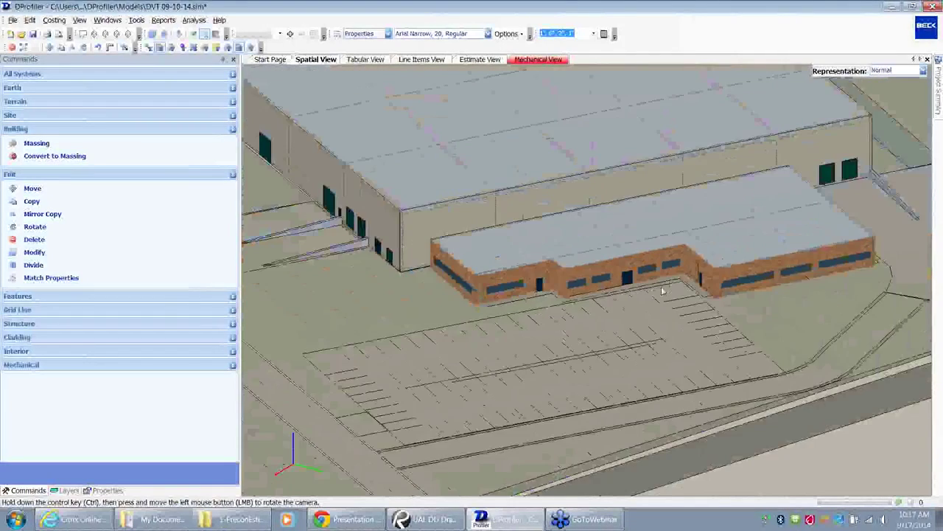
scroll(619, 295, "up", 6)
scroll(590, 310, "down", 4)
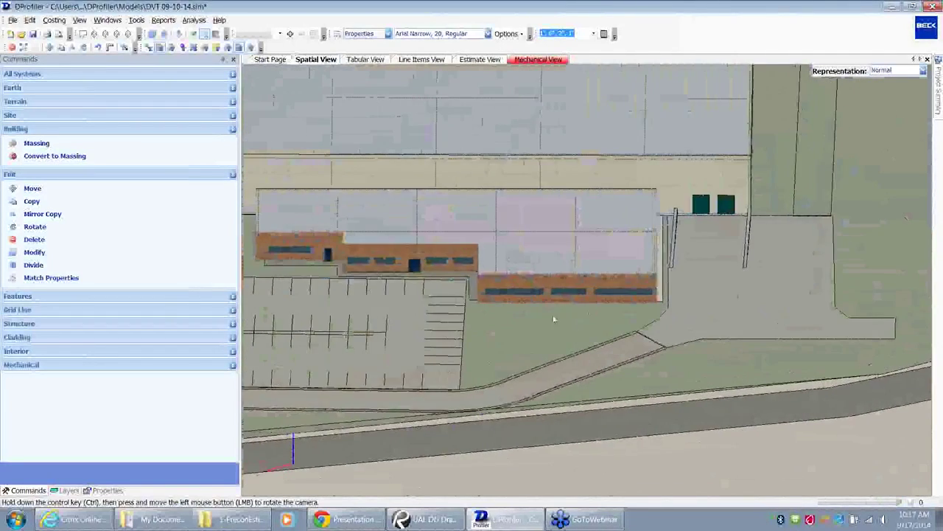
scroll(589, 280, "up", 3)
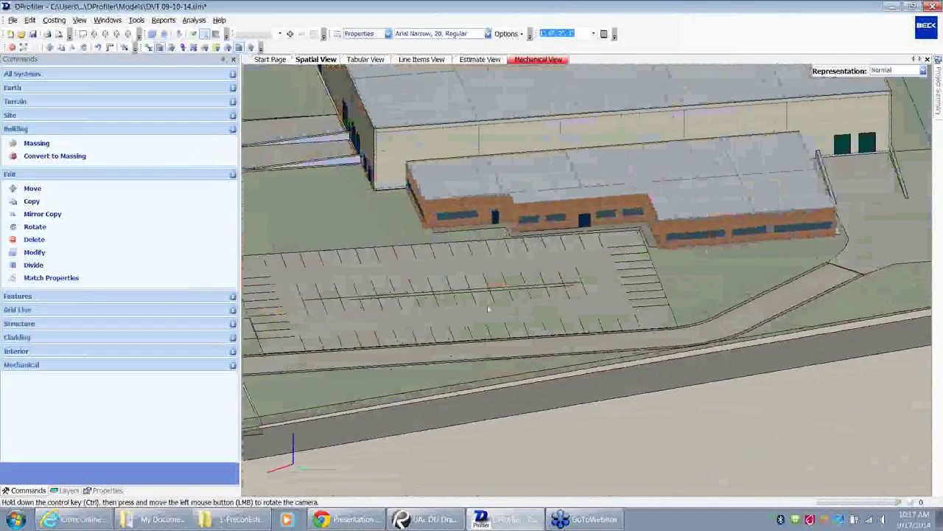
scroll(476, 289, "down", 3)
scroll(475, 289, "up", 1)
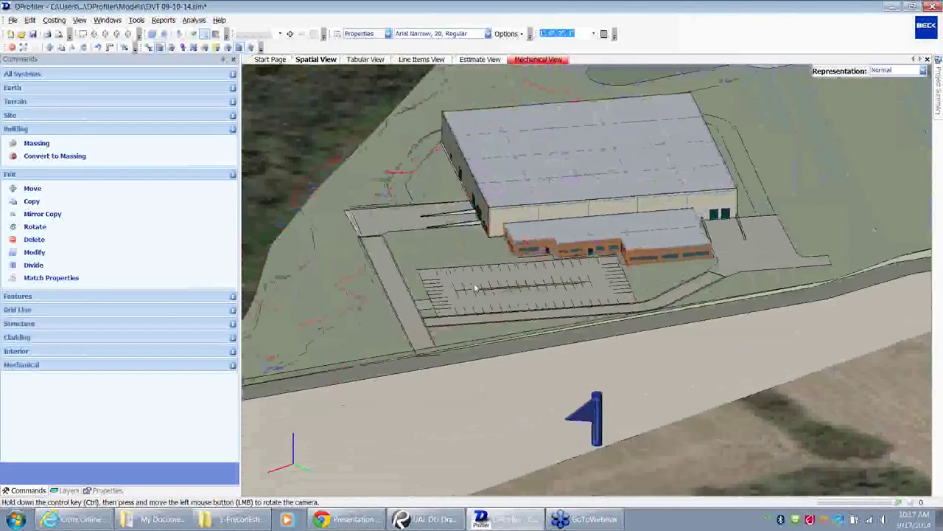
scroll(475, 289, "up", 3)
scroll(566, 318, "down", 1)
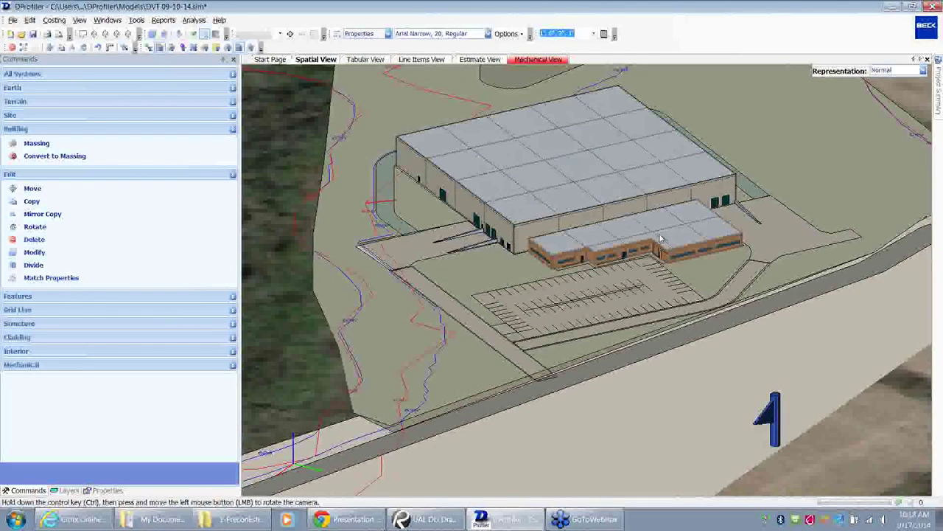
- Display the interior room layout and inspect the colour-coded rooms of the office building from several angles
left_click(43, 355)
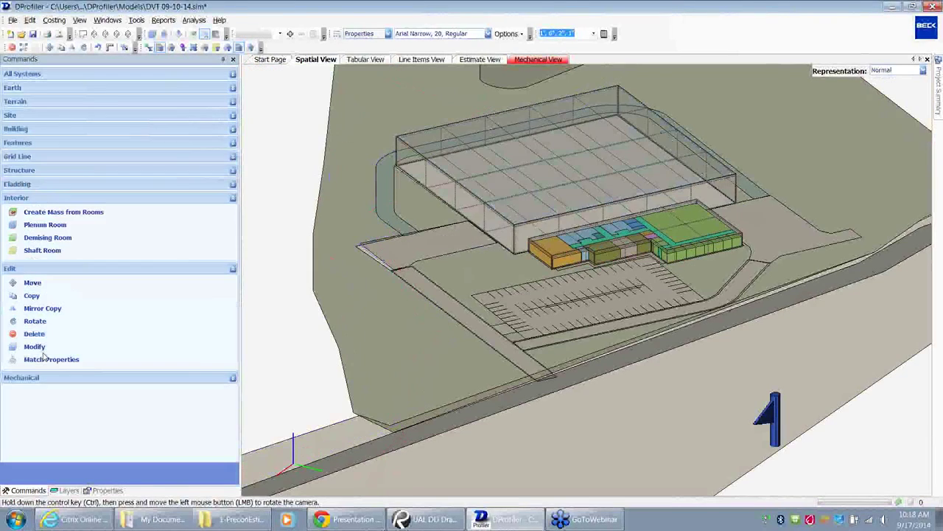
scroll(739, 334, "up", 5)
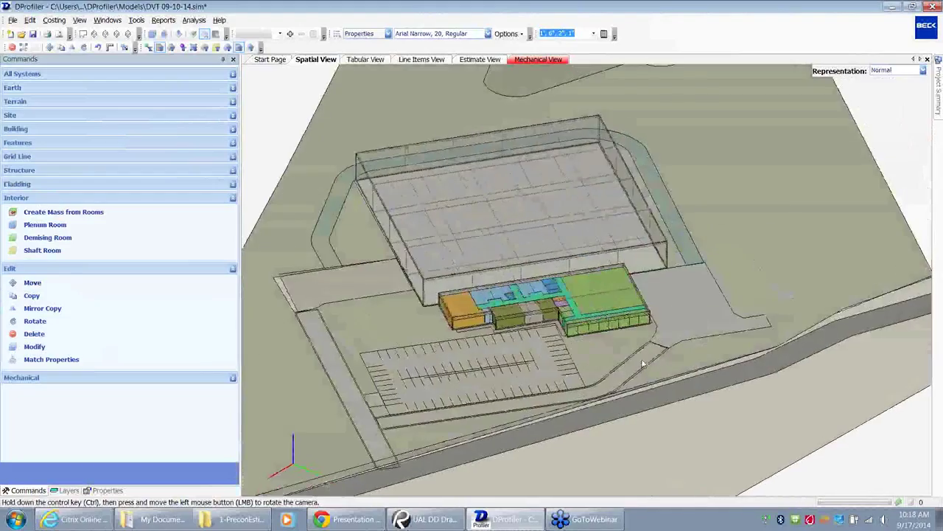
left_click_drag(673, 339, 711, 337, "ctrl")
scroll(711, 337, "up", 3)
left_click_drag(614, 353, 712, 305, "ctrl")
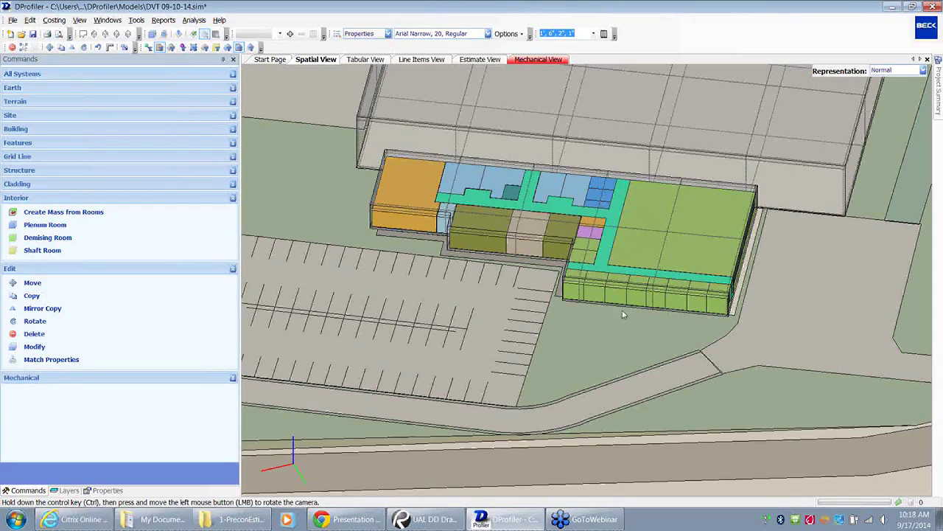
left_click_drag(620, 322, 417, 130, "ctrl")
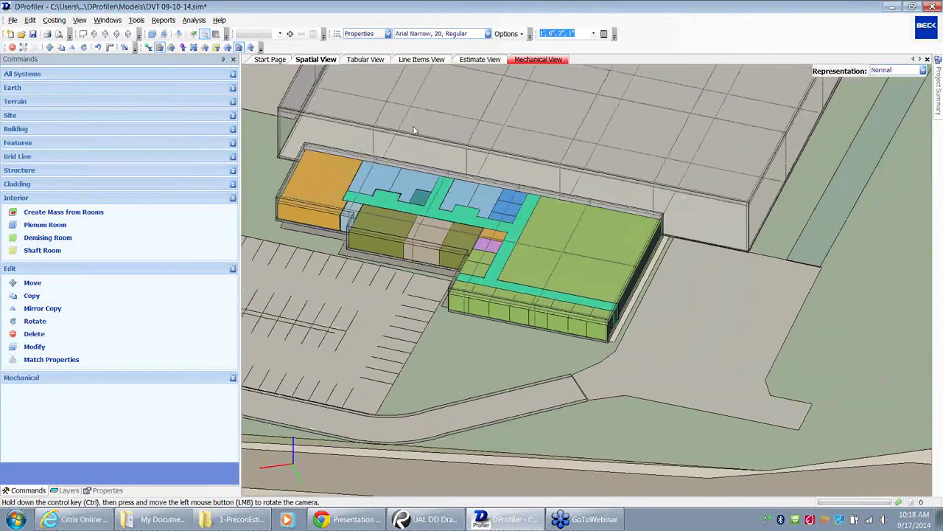
- Review the contributing line items of the first listed Office room of Building2 in the Tabular View, and collapse them again
left_click(407, 59)
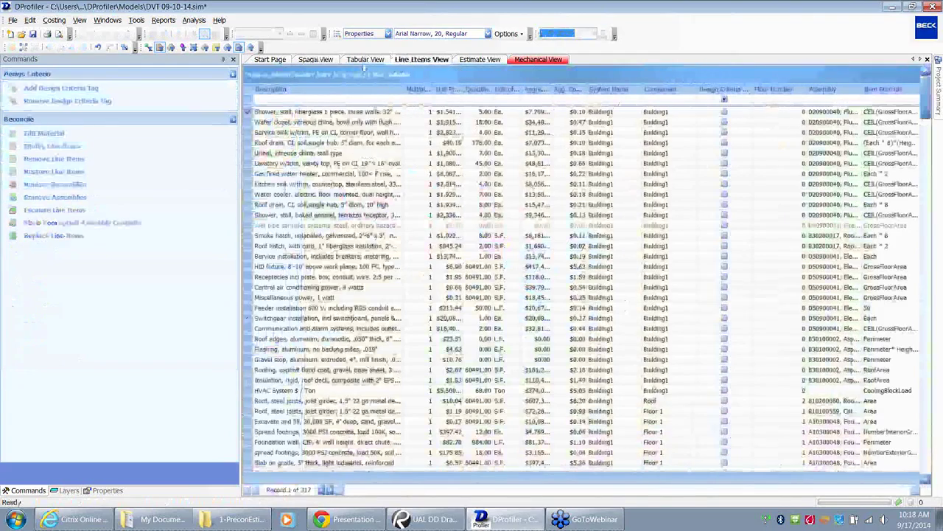
left_click(364, 59)
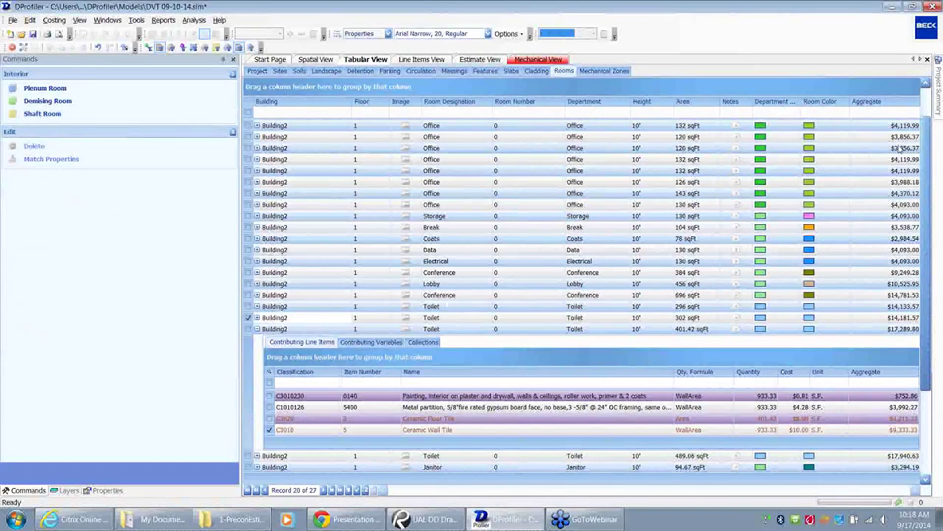
left_click(257, 126)
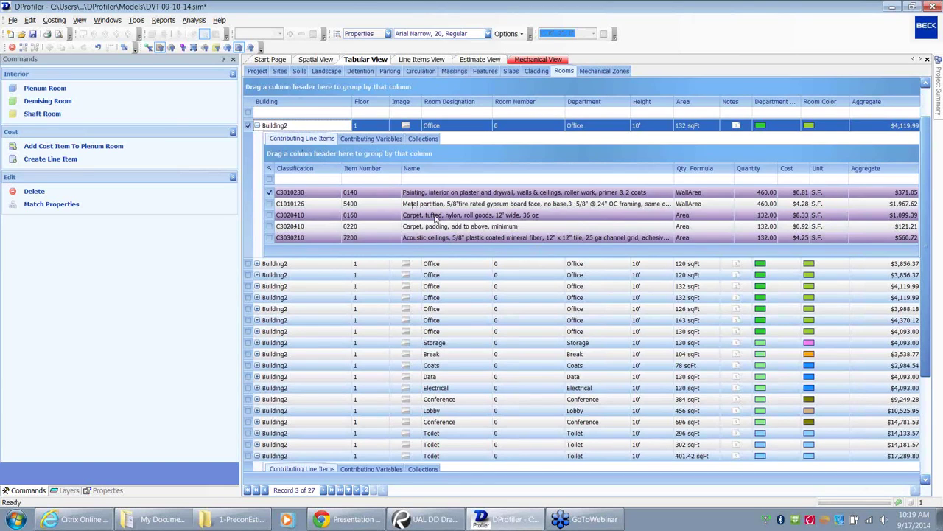
left_click(258, 127)
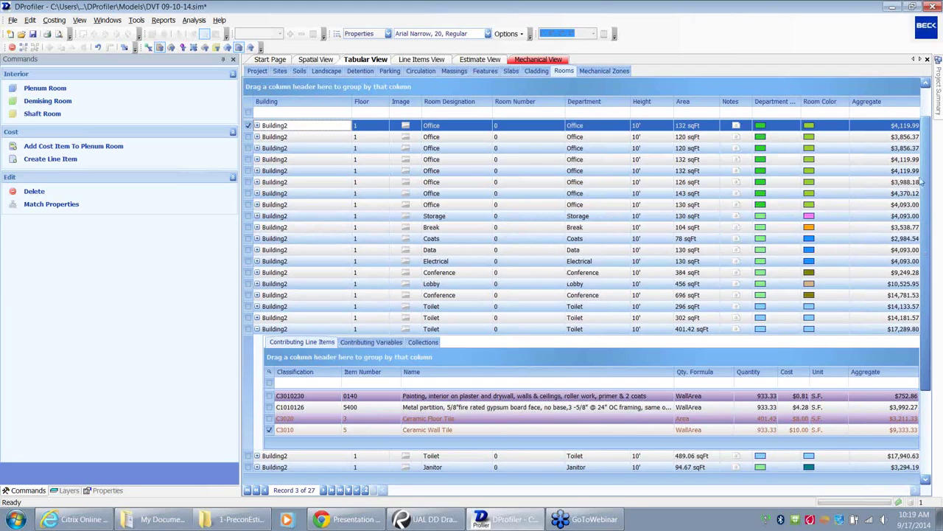
scroll(906, 178, "down", 1)
scroll(894, 175, "up", 1)
- Return to the Spatial View, open the properties of the large open office plenum room and display its attached image
left_click(316, 59)
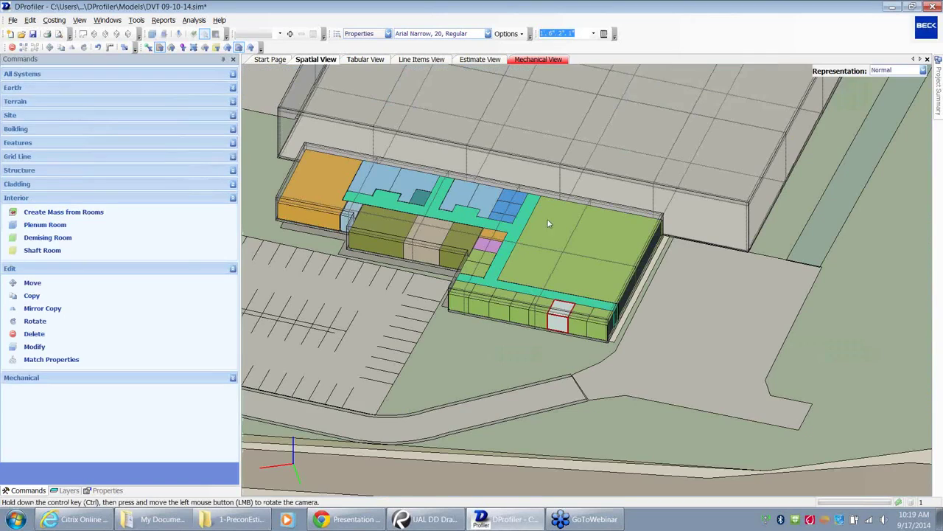
right_click(577, 250)
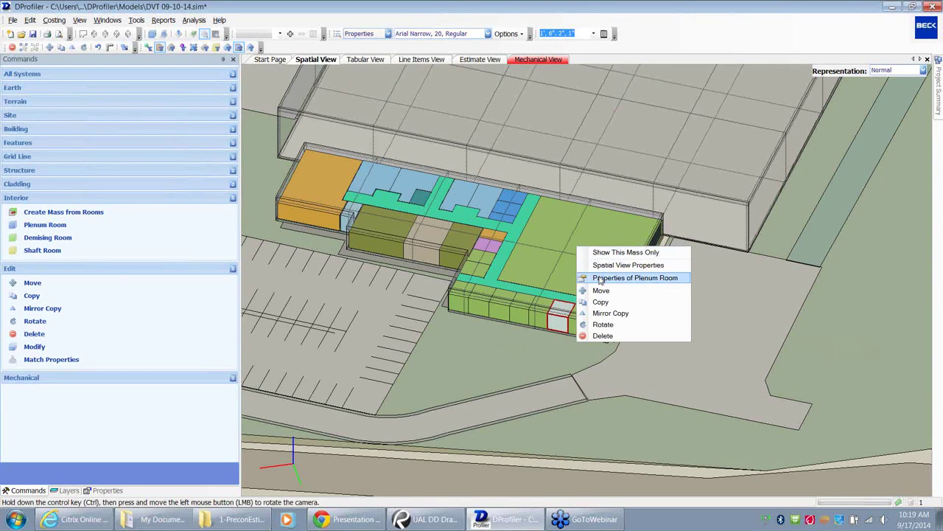
left_click(601, 278)
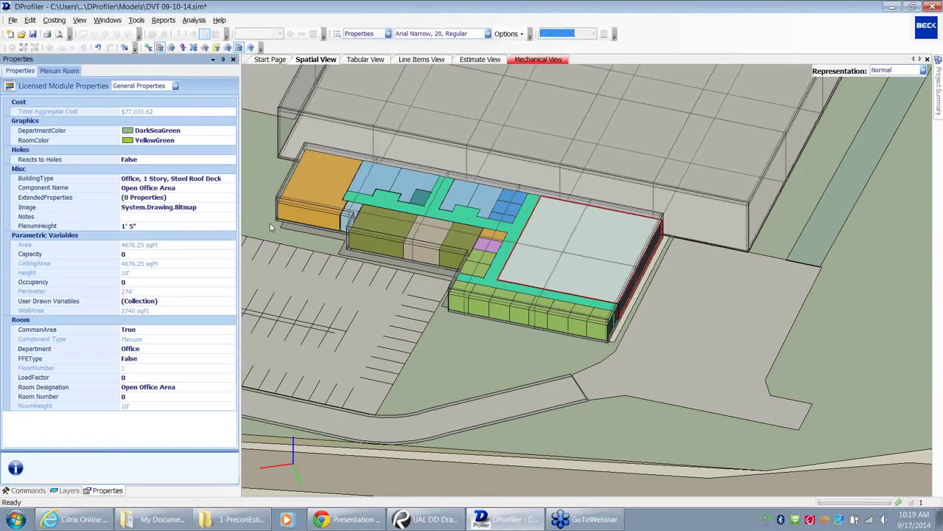
left_click(194, 210)
left_click(230, 207)
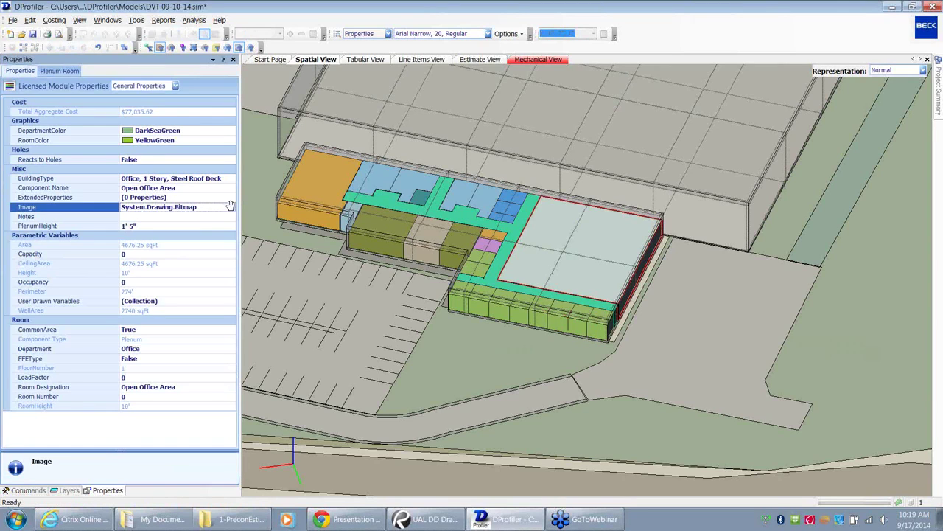
- Examine the open office photo from the ceiling down to the carpet, and close the image preview
left_click_drag(465, 338, 466, 430)
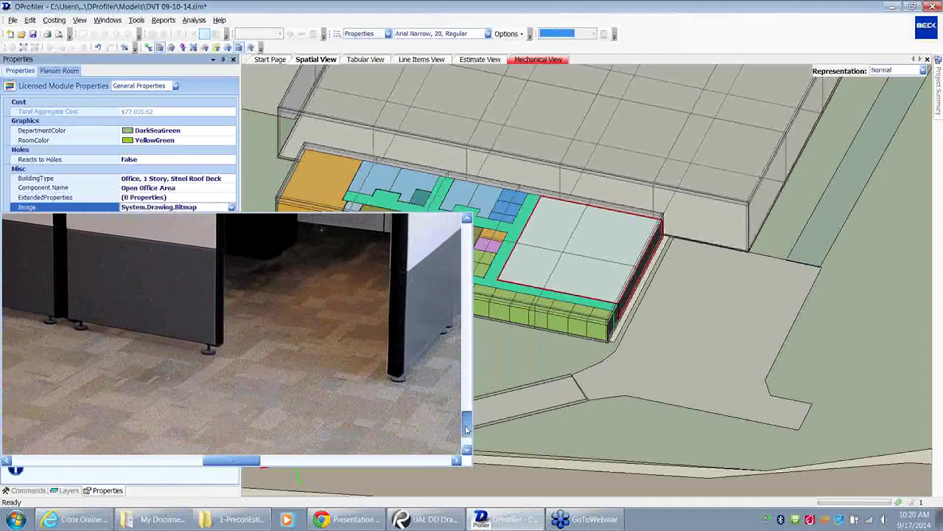
left_click_drag(465, 430, 462, 312)
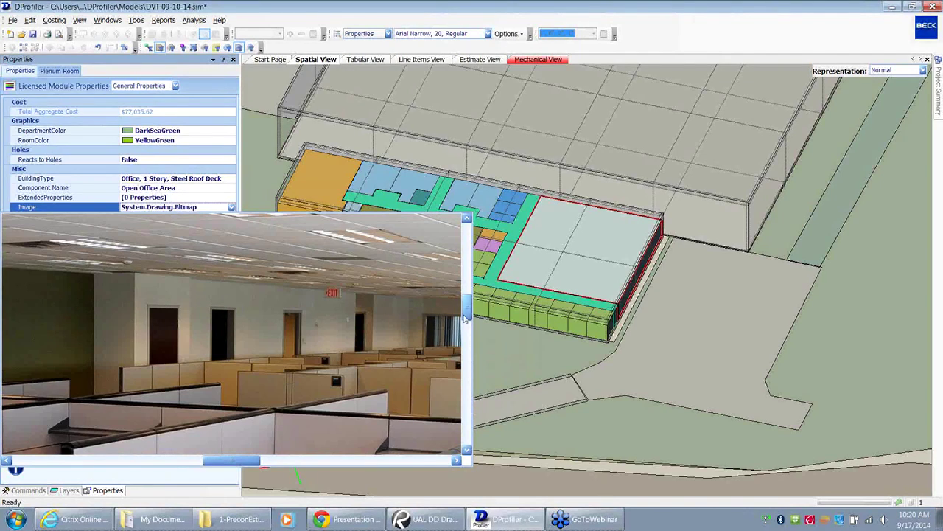
mouse_move(468, 315)
left_mouse_down()
mouse_move(445, 339)
mouse_move(467, 346)
mouse_move(469, 394)
mouse_move(467, 318)
left_mouse_up()
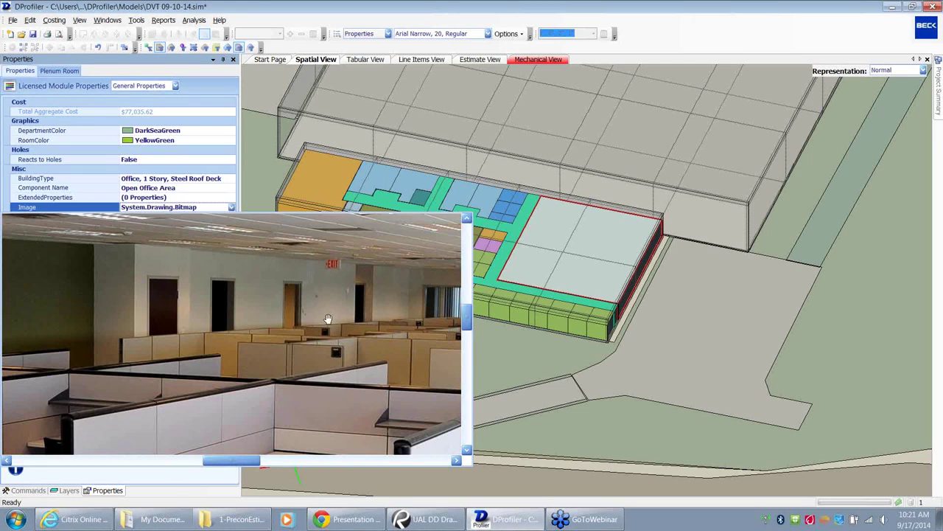
left_click_drag(467, 318, 471, 415)
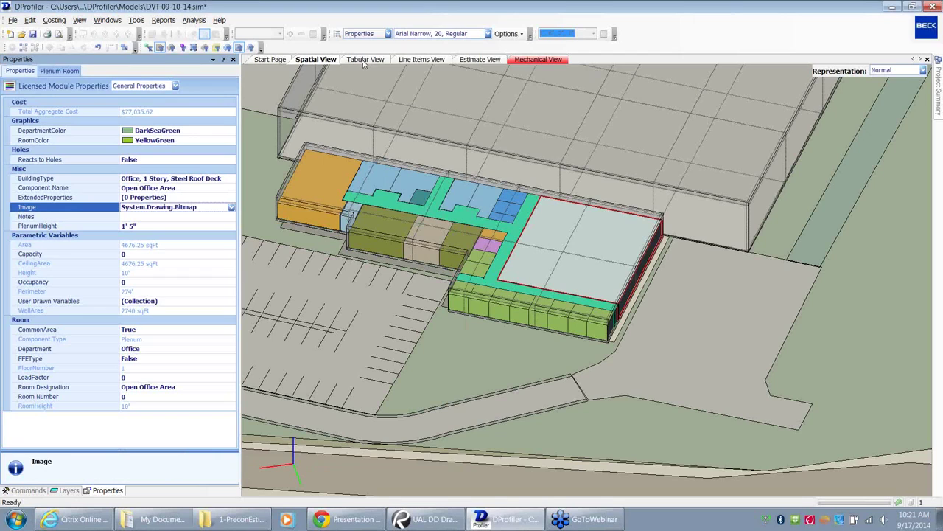
left_click(336, 64)
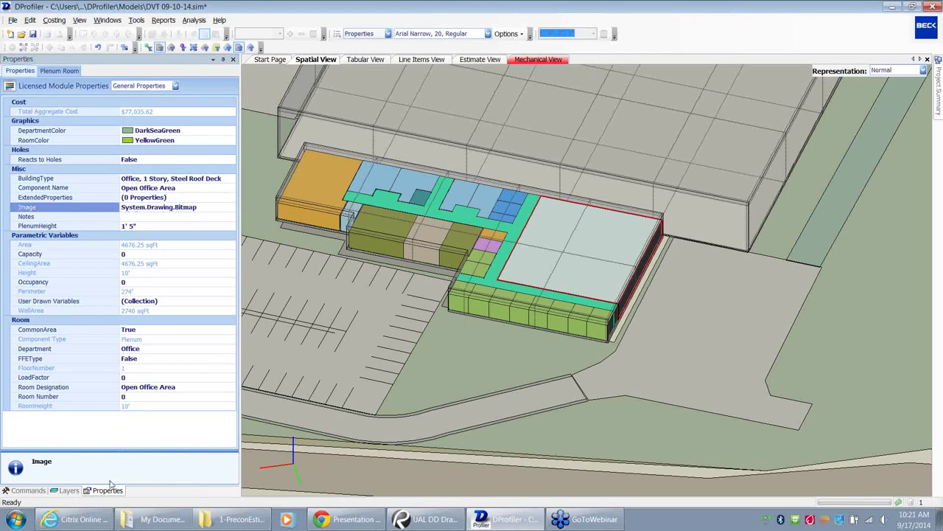
- Bring back the commands for the Spatial View, show all systems of the model and view the whole site
left_click(33, 492)
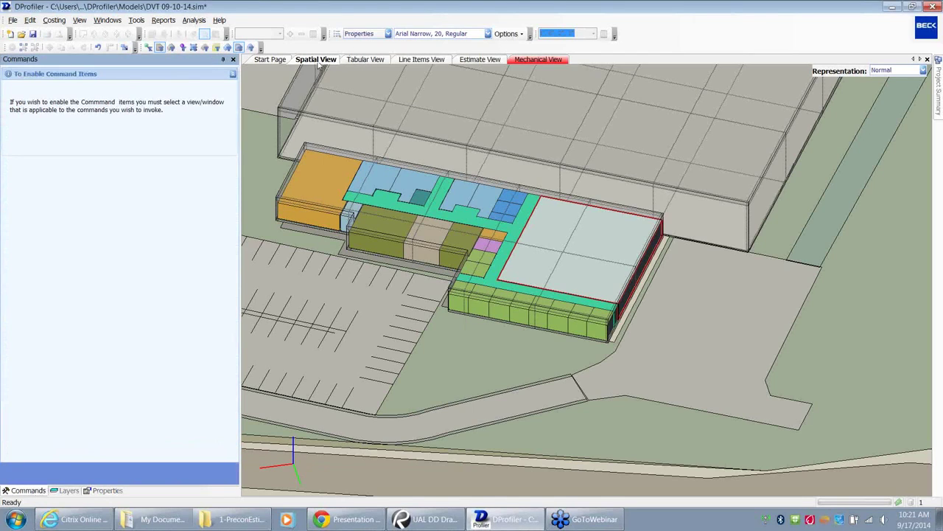
left_click(317, 65)
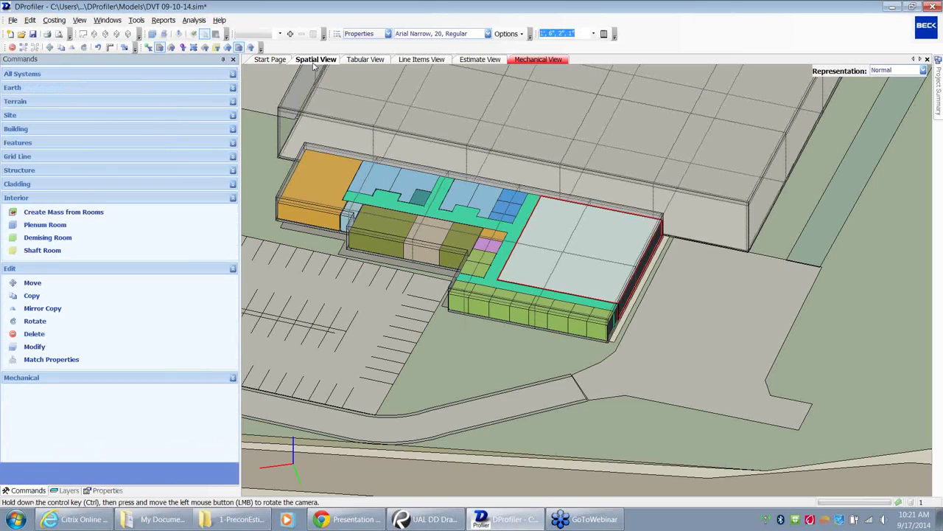
left_click(30, 74)
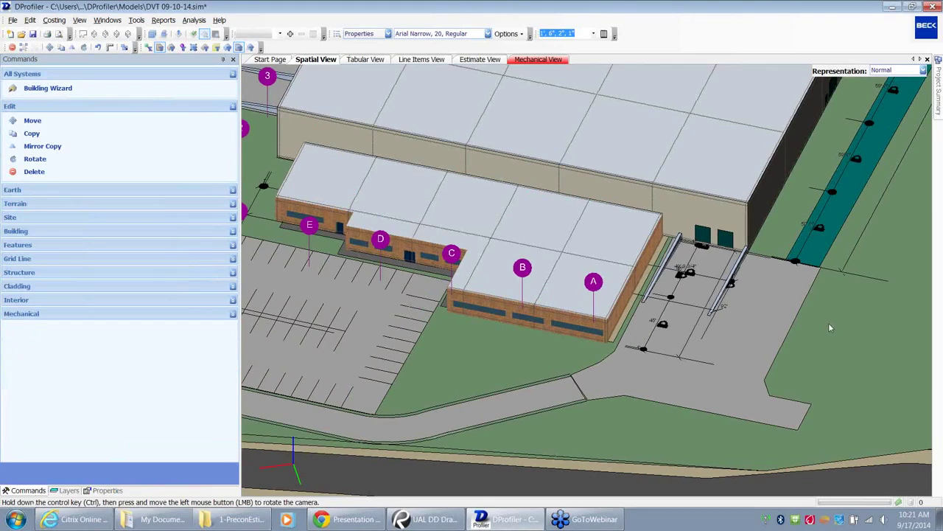
scroll(790, 325, "down", 3)
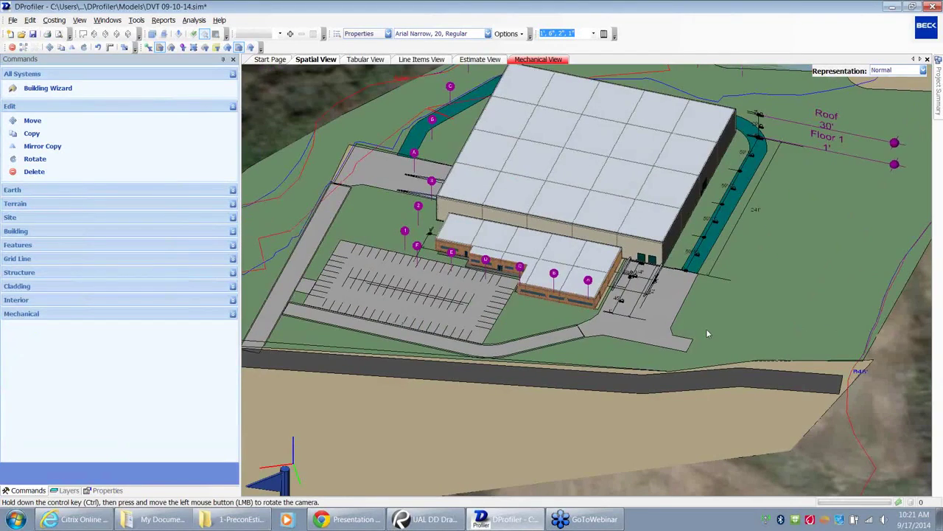
left_click_drag(706, 329, 745, 295, "ctrl")
- Switch to the Building system display and examine the surrounding aerial terrain and the two rounded site areas behind the warehouse
left_click(15, 230)
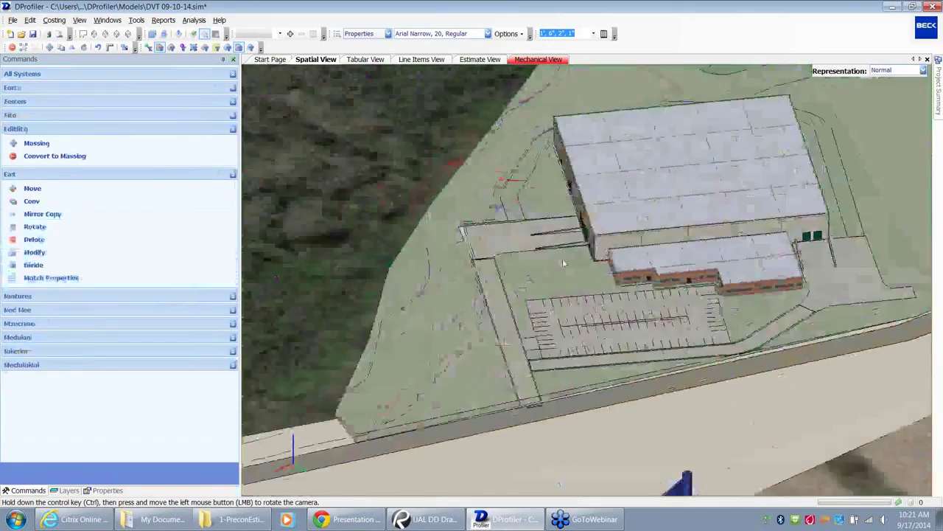
scroll(562, 263, "down", 6)
left_click_drag(562, 263, 604, 243, "ctrl")
scroll(604, 243, "up", 2)
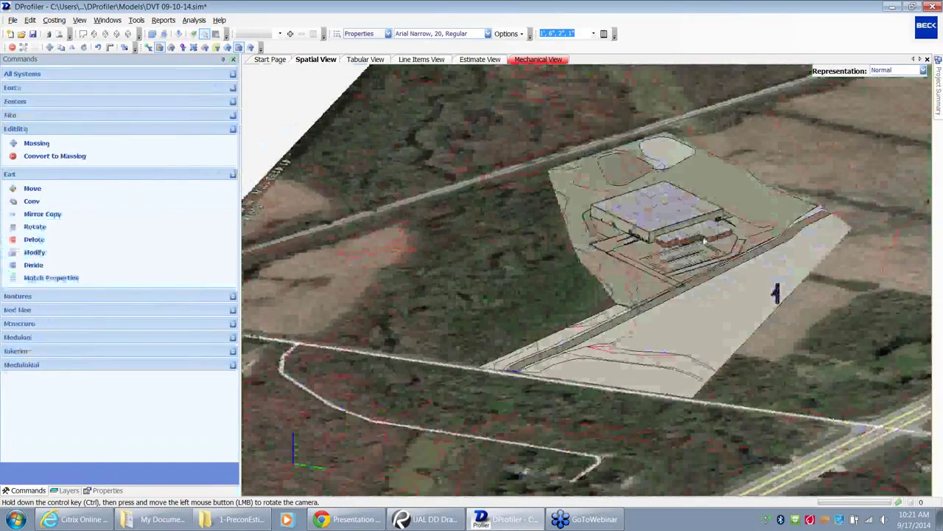
scroll(528, 306, "up", 5)
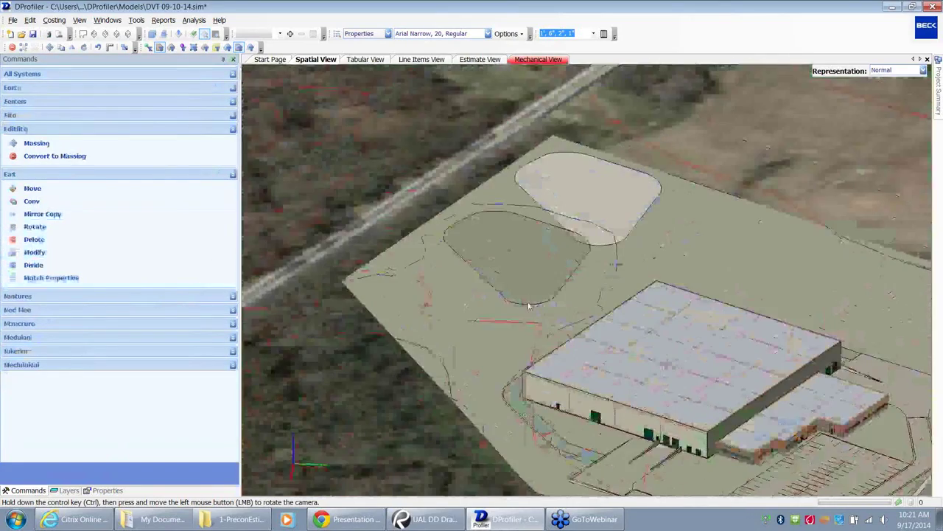
left_click_drag(529, 306, 539, 283, "ctrl")
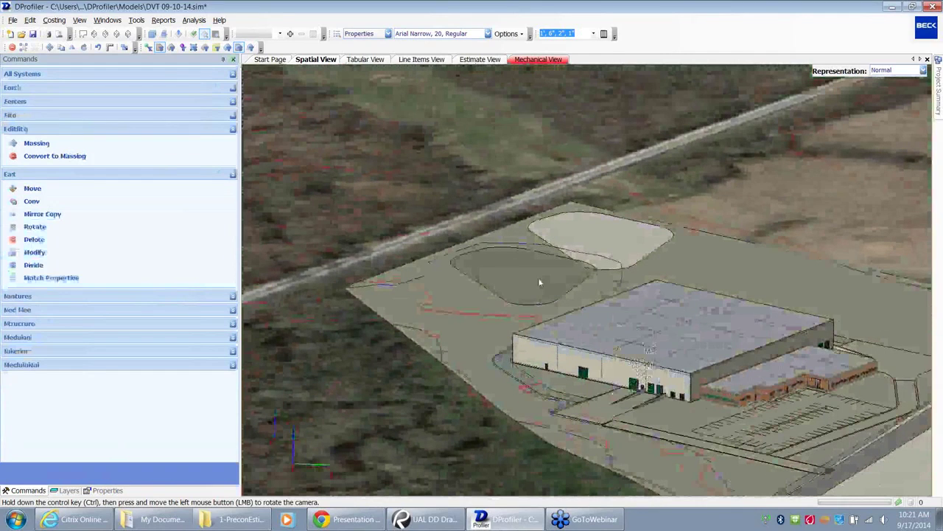
- Set the site representation to Contoured and examine the terrain around the warehouse, office and rounded site areas
left_click(894, 70)
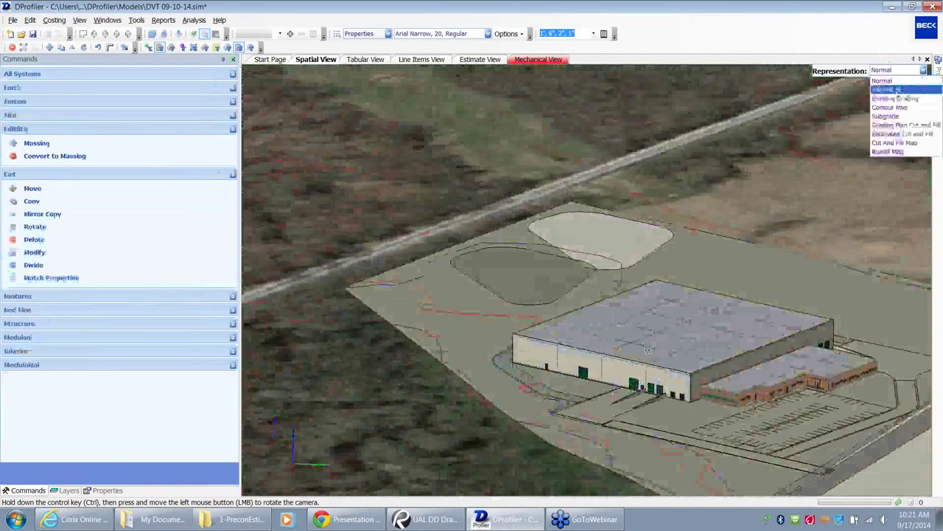
left_click(896, 90)
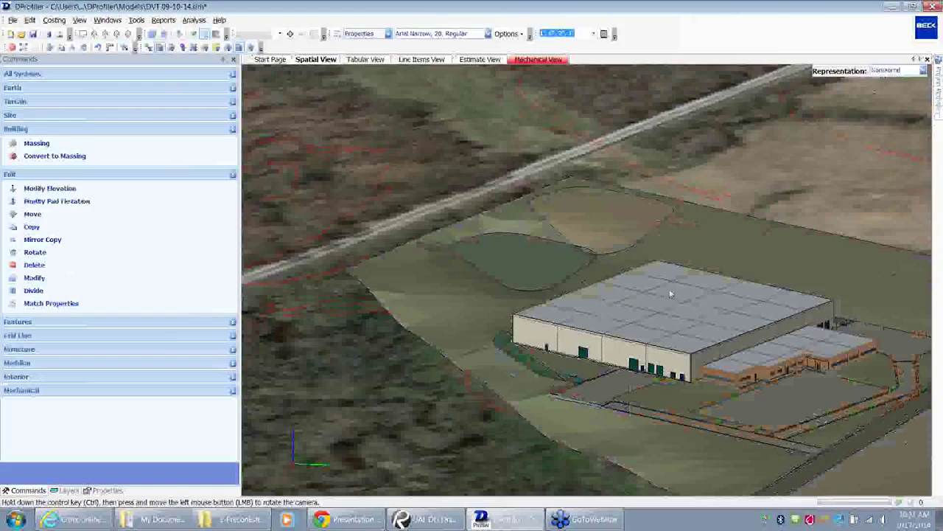
scroll(648, 235, "up", 5)
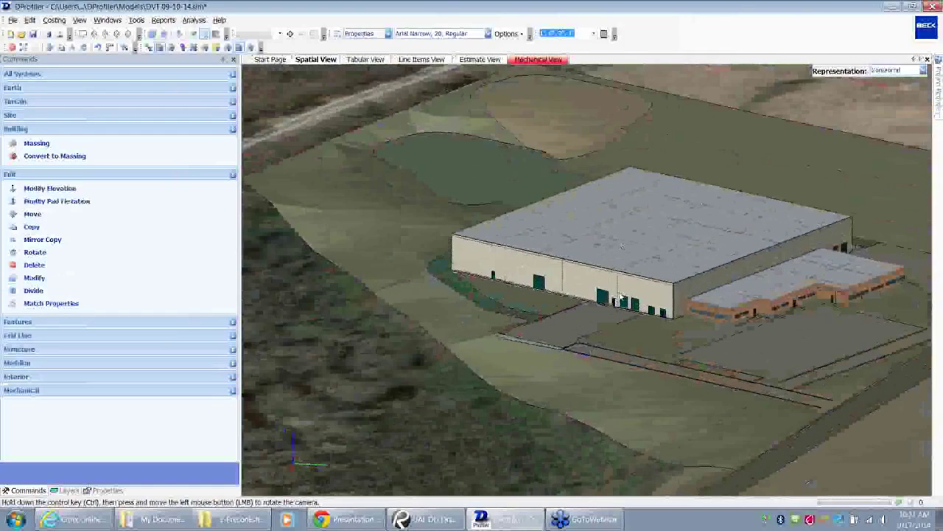
scroll(641, 298, "down", 2)
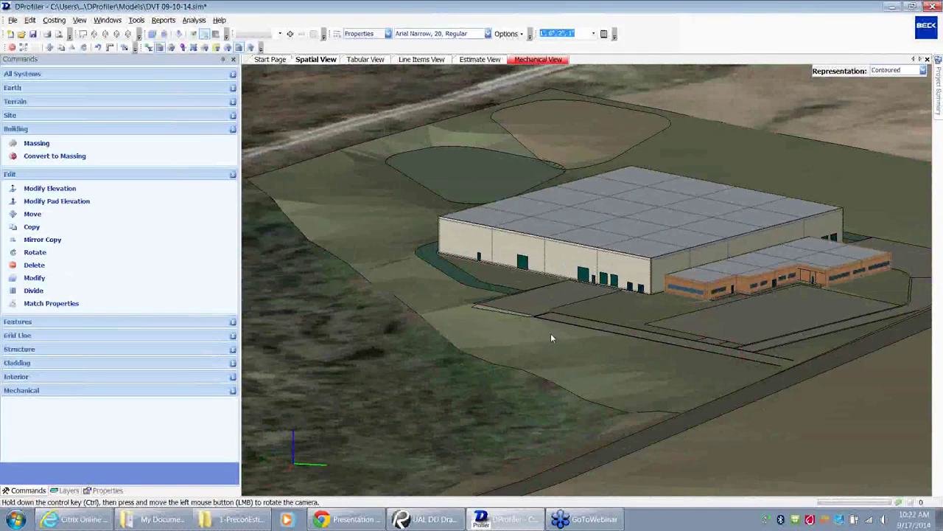
left_click_drag(546, 334, 500, 315)
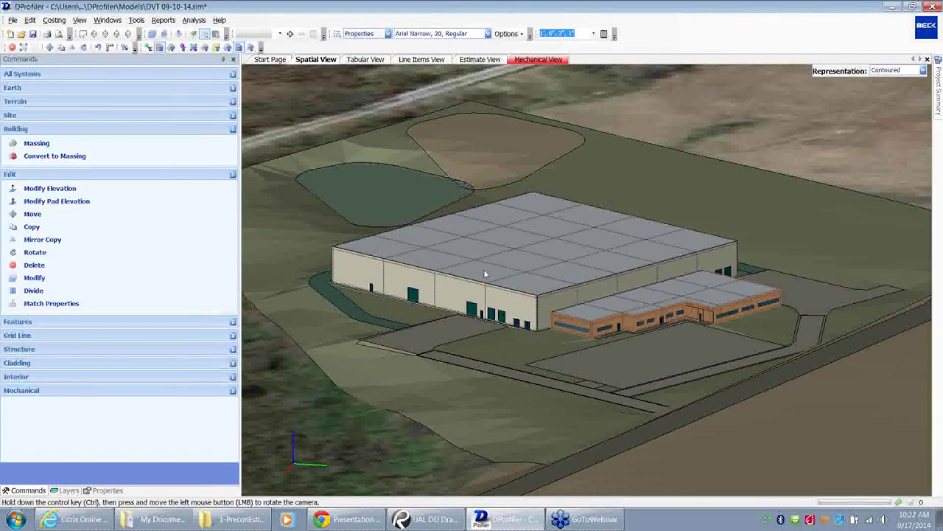
- Check the Mechanical View, return to the Spatial View and run the energy analysis on Building2
left_click(526, 62)
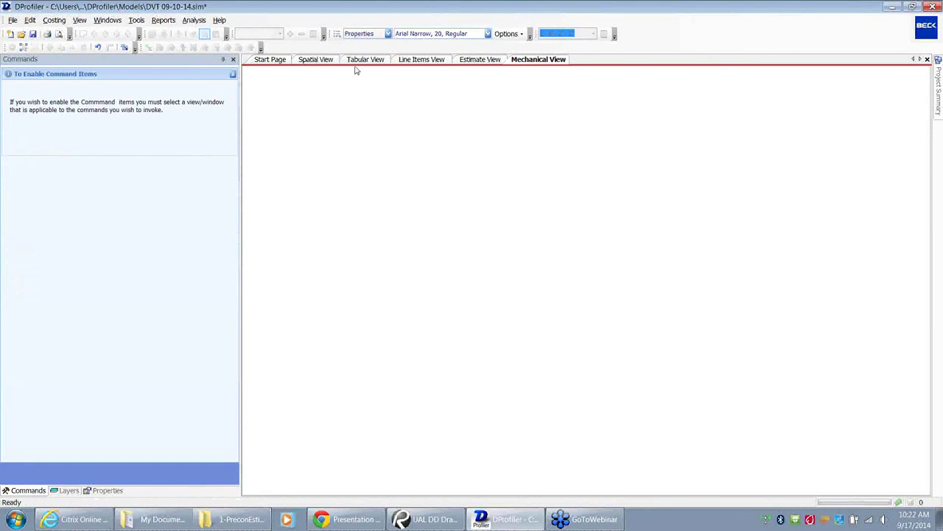
left_click(316, 63)
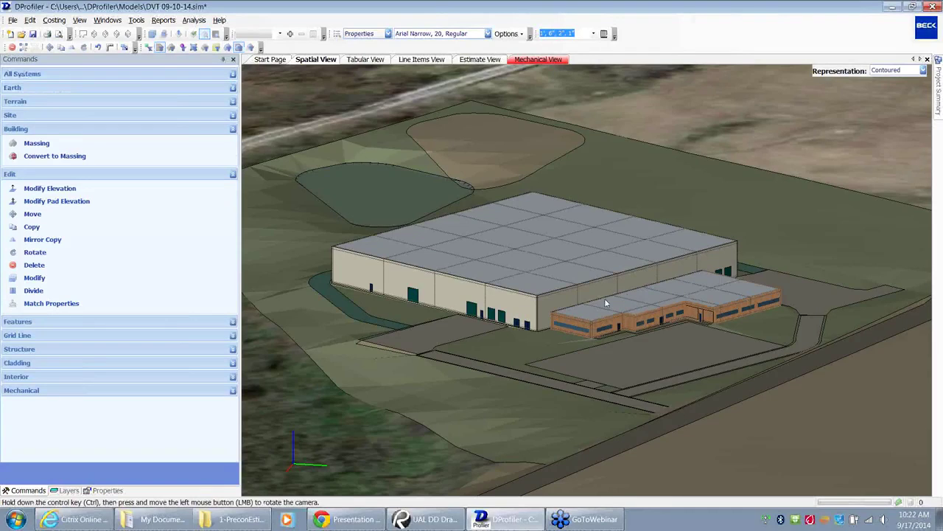
left_click(196, 22)
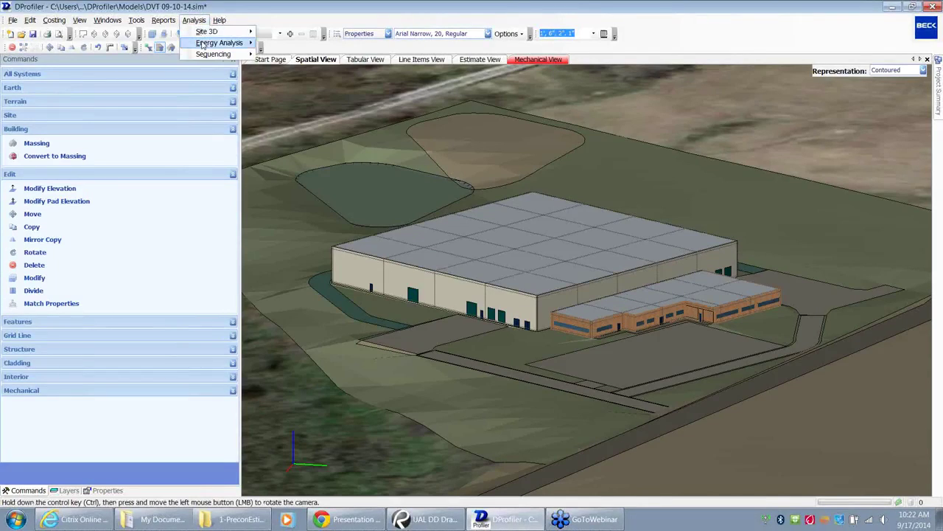
mouse_move(205, 44)
left_click(304, 45)
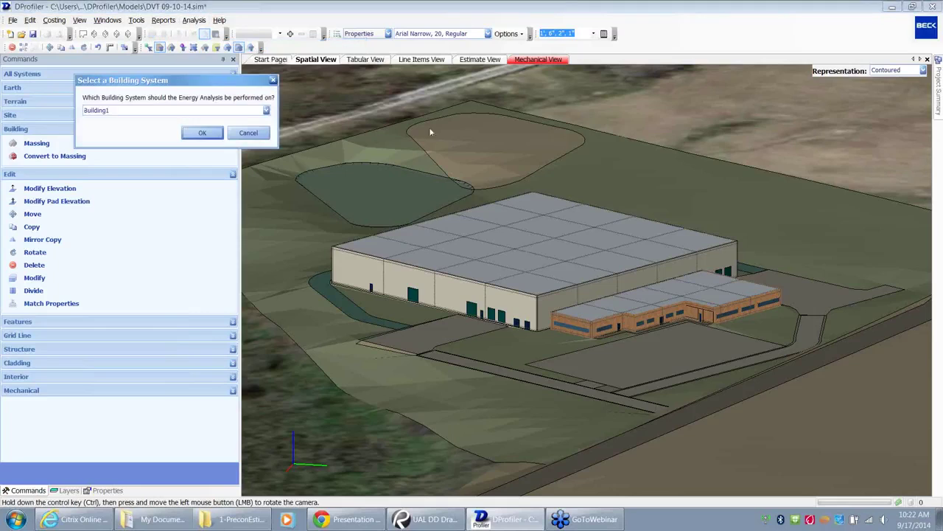
left_click(267, 111)
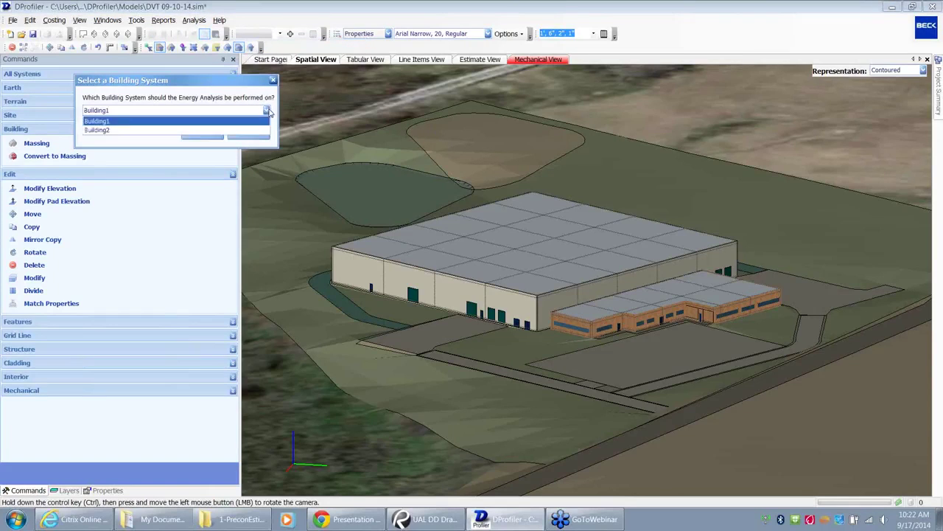
left_click(112, 122)
left_click(200, 134)
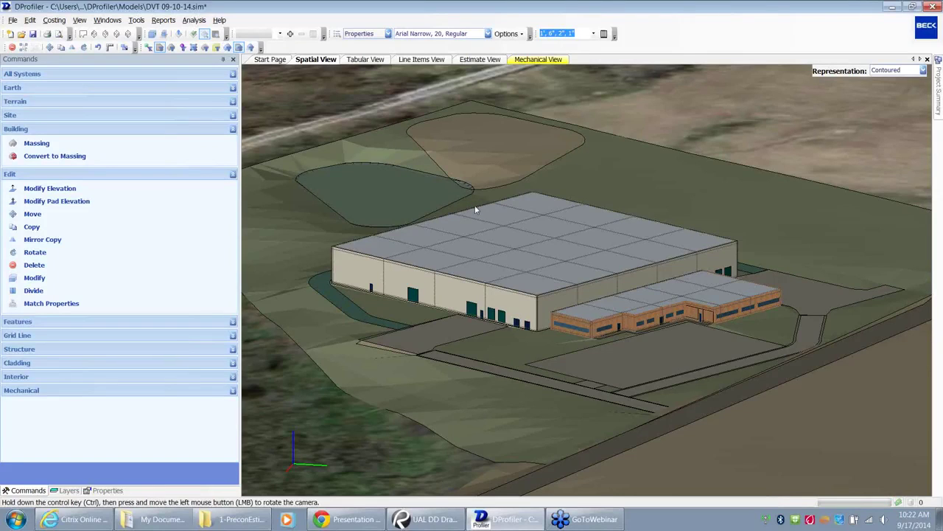
- Review the energy analysis summary in the Mechanical View and the massings in the Tabular View, and return to the Spatial View
left_click(530, 62)
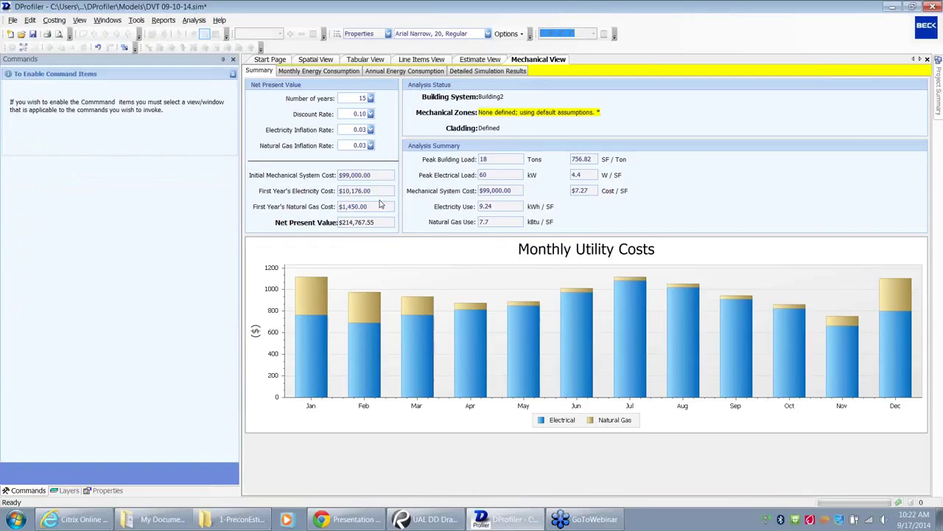
left_click(353, 60)
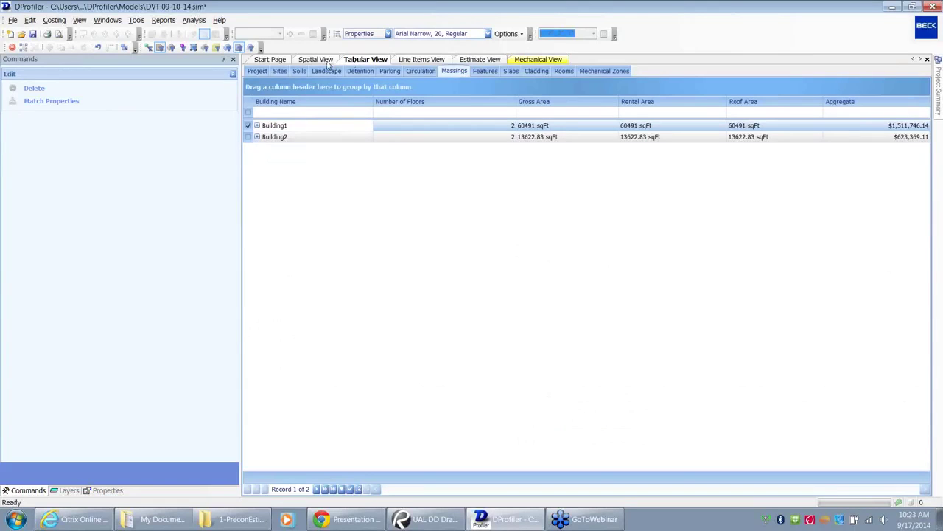
left_click(316, 59)
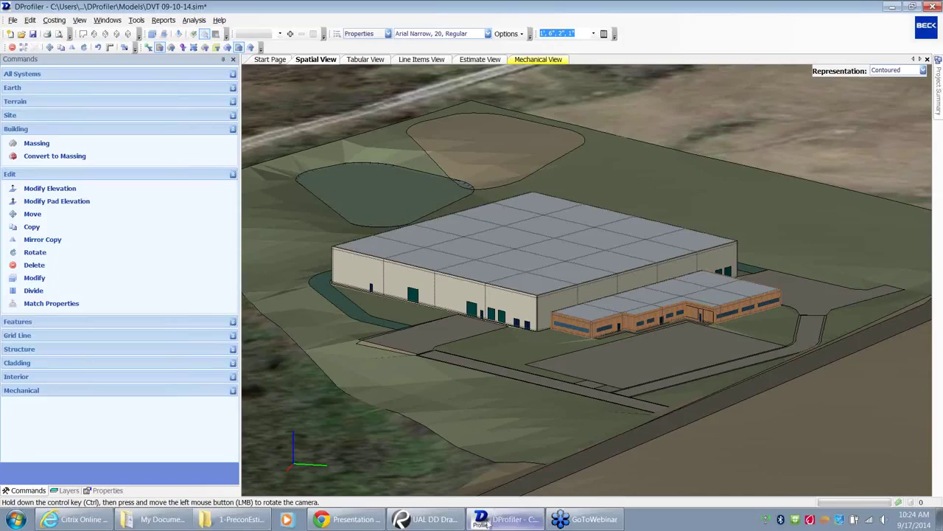
- Switch to the Keynote presentation in Chrome to show the Program Budgeting - Healthcare slide, and switch back to DProfiler
left_click(346, 519)
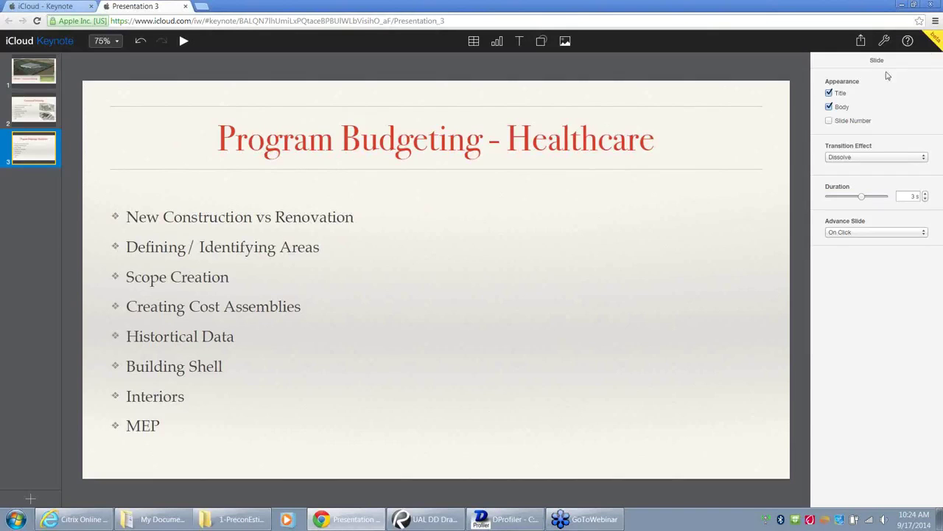
left_click(506, 518)
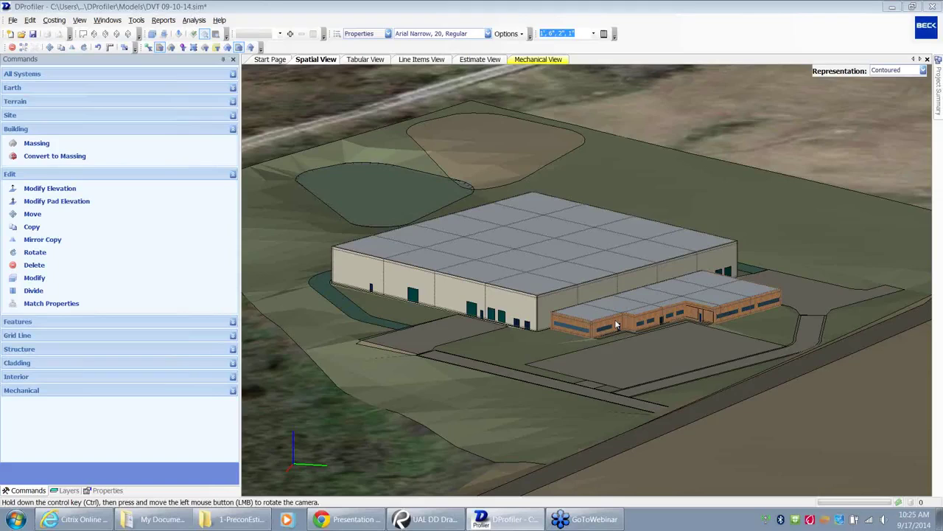
- Open DVT Scope.docx in Word from the Documents folder
left_click(15, 519)
left_click(190, 187)
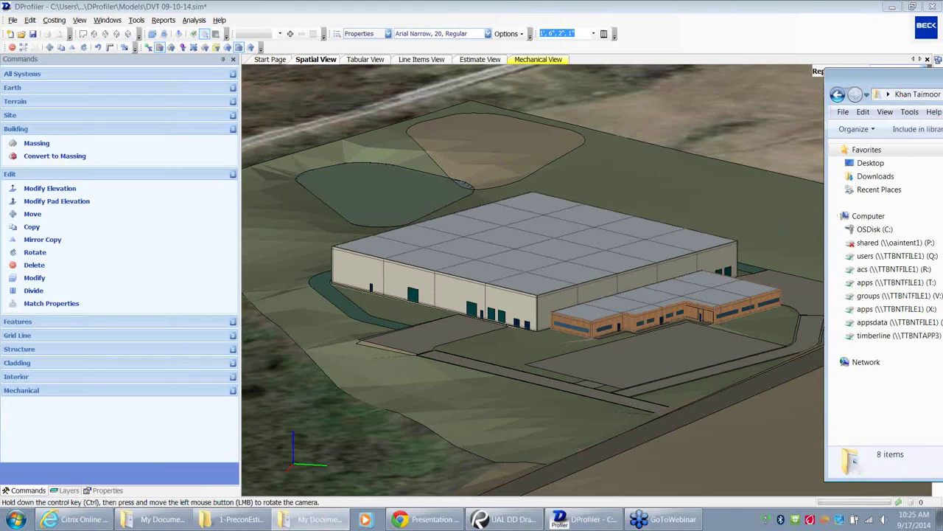
key("Return")
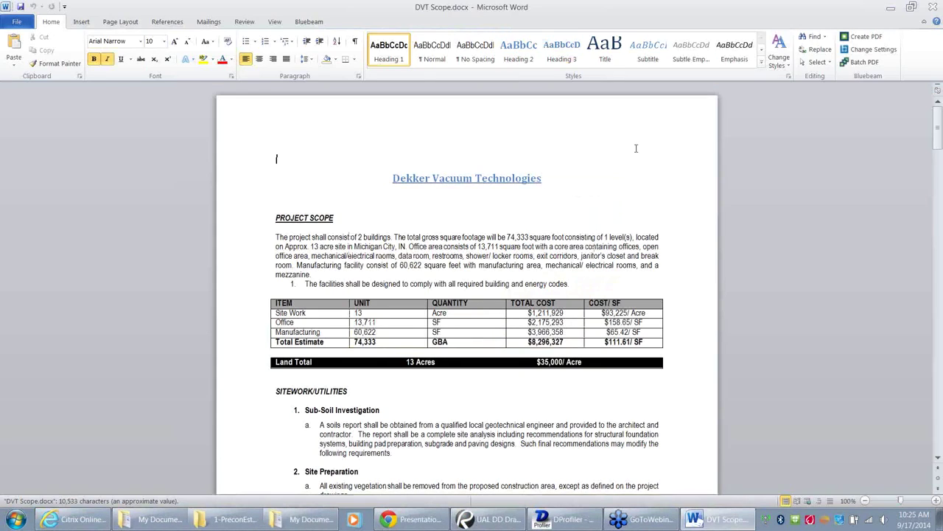
- Read the scope document from the project scope and cost table through the sitework sections to site utilities and parking
scroll(606, 182, "down", 1)
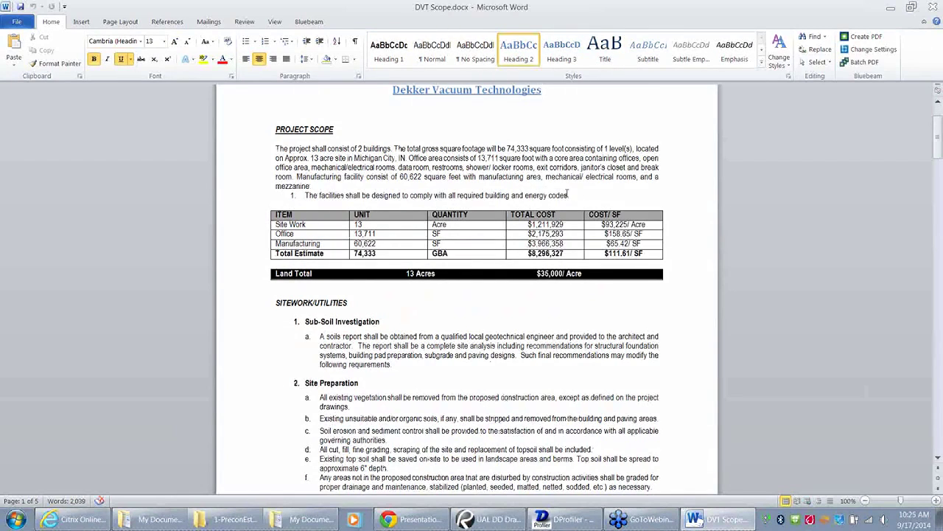
scroll(661, 195, "down", 2)
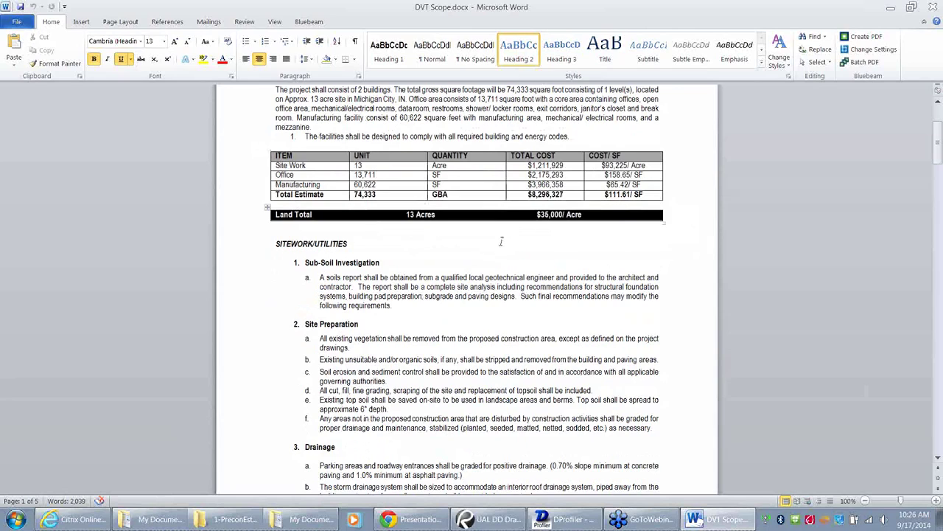
scroll(500, 244, "down", 2)
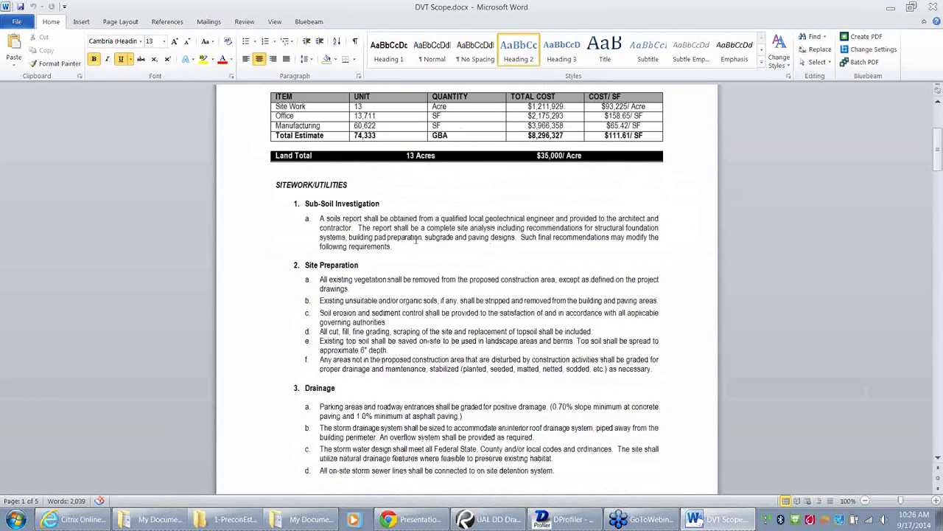
scroll(419, 248, "down", 1)
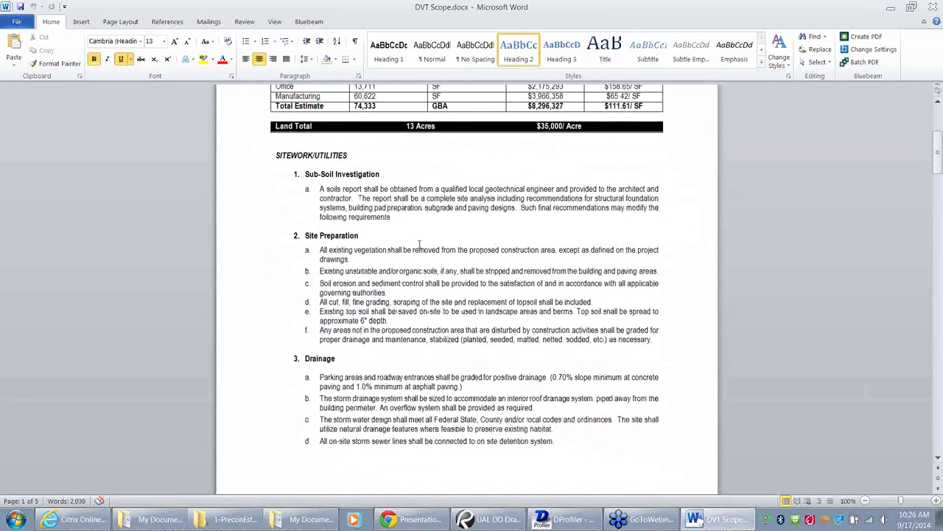
scroll(419, 244, "down", 8)
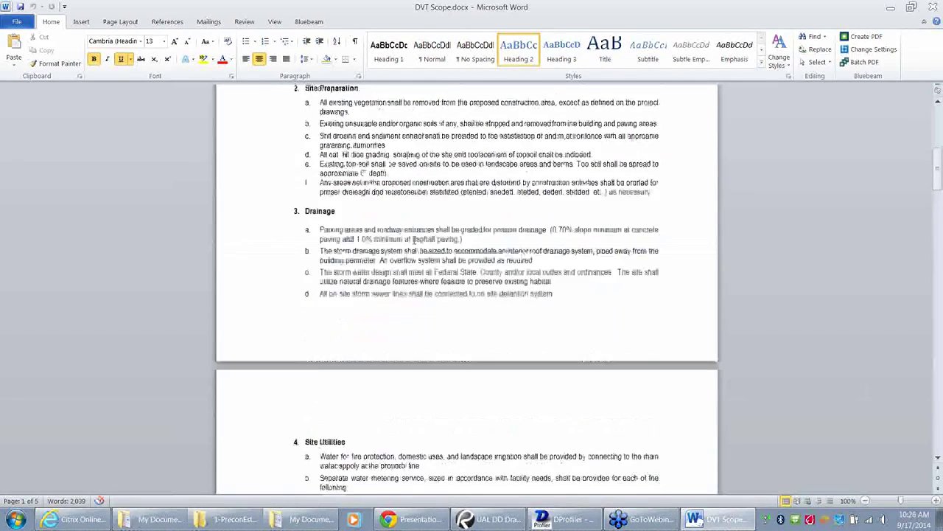
scroll(411, 238, "down", 2)
scroll(412, 236, "down", 2)
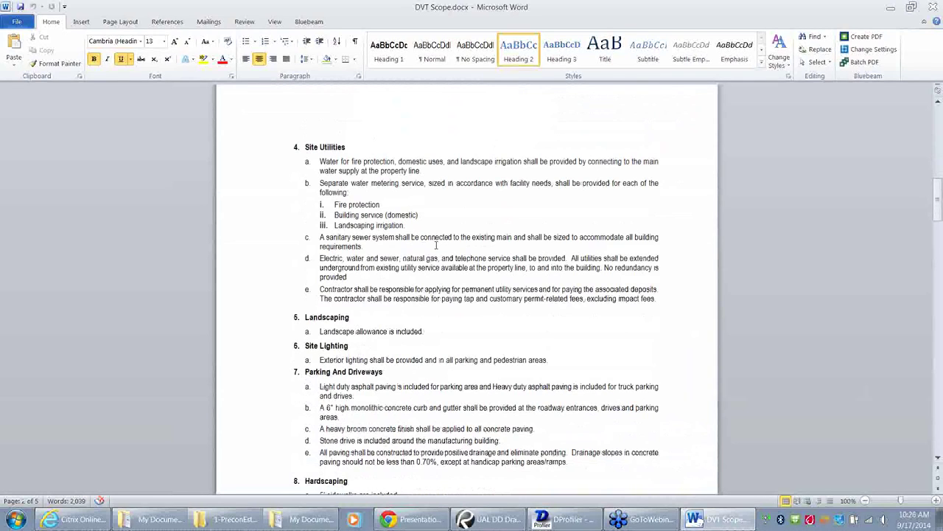
- Read the building sections from exterior walls to specialties, and put away the scope document and the folder window
scroll(435, 245, "down", 5)
scroll(434, 249, "down", 7)
scroll(432, 255, "down", 5)
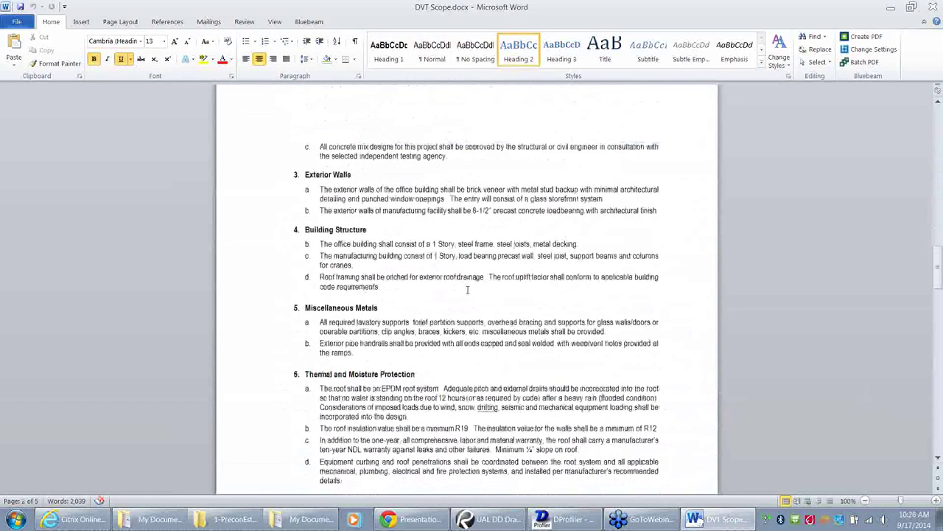
scroll(465, 290, "down", 5)
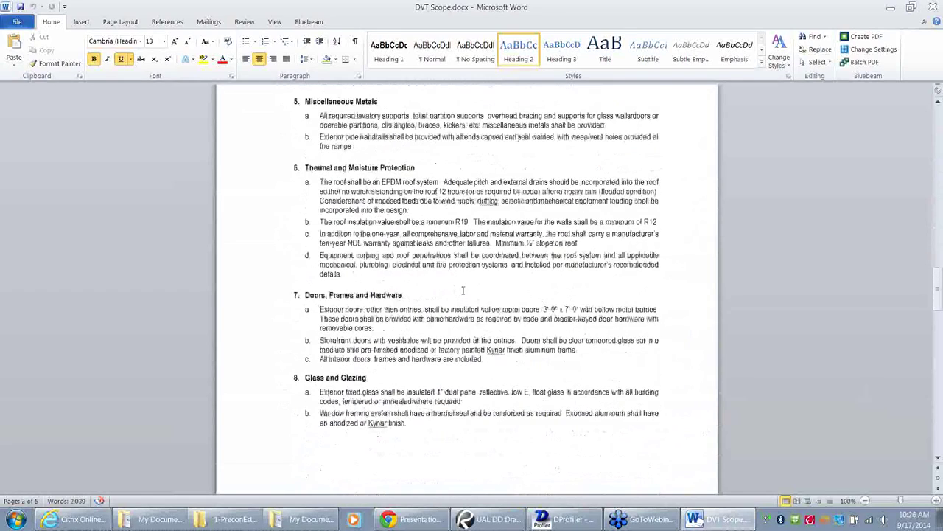
scroll(514, 111, "down", 10)
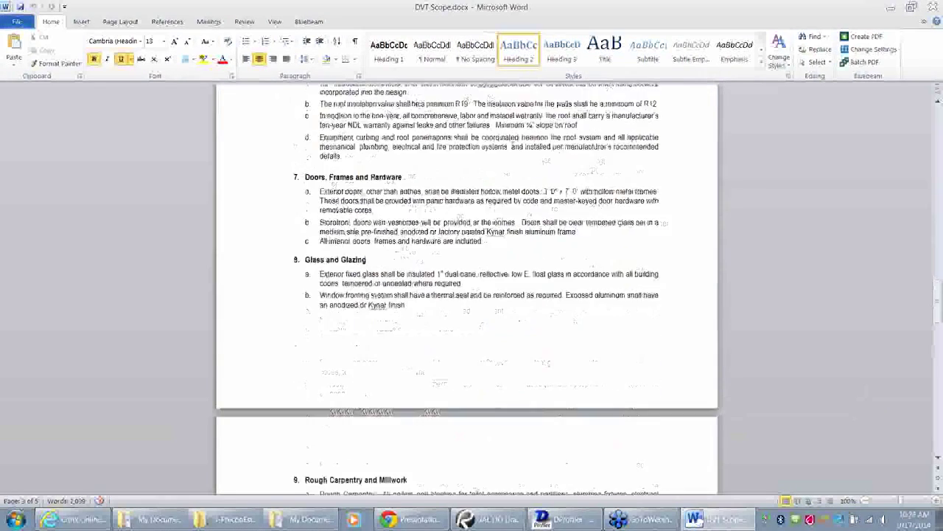
scroll(514, 152, "down", 3)
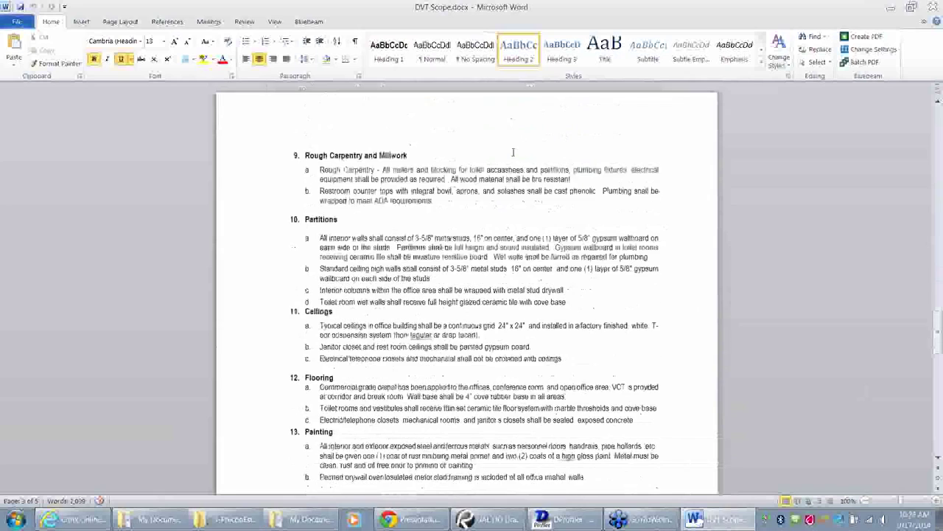
scroll(515, 151, "down", 1)
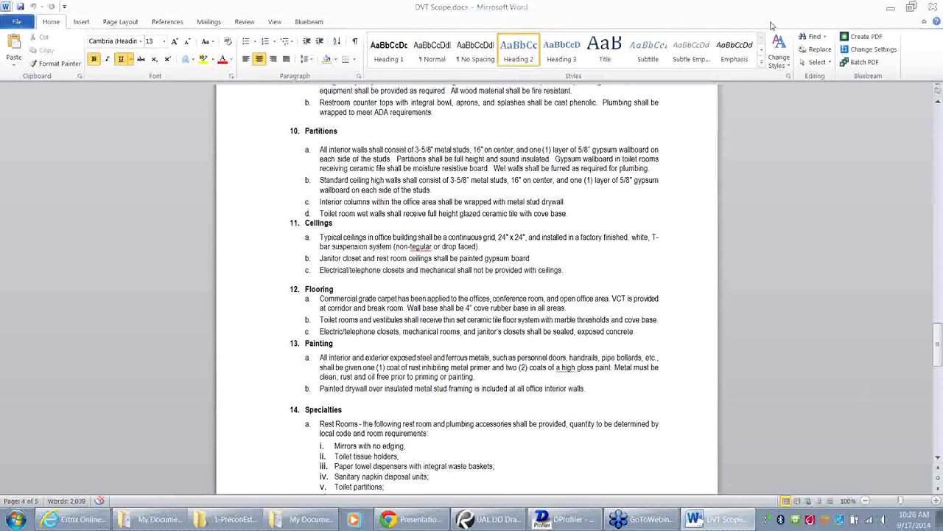
left_click(891, 11)
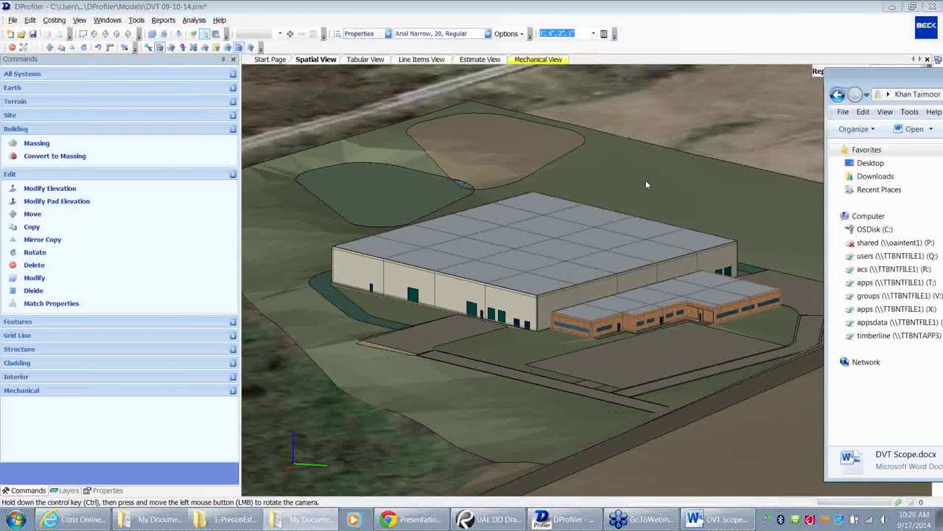
key("alt+F4")
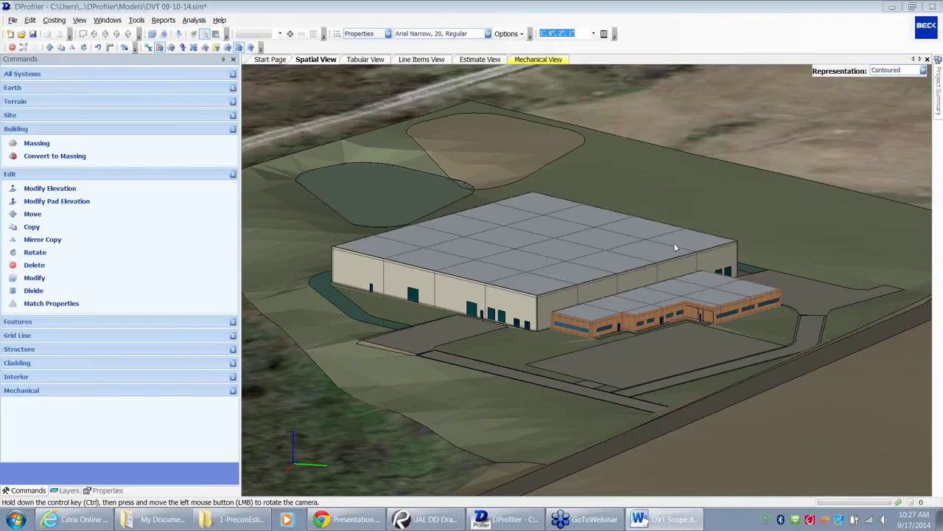
- Make the first hidden image under Underlay > Images (7030503b…pdf.jpg) visible in the model's layers
mouse_move(449, 254)
left_mouse_down("ctrl")
mouse_move(435, 268)
mouse_move(456, 267)
left_mouse_up("ctrl")
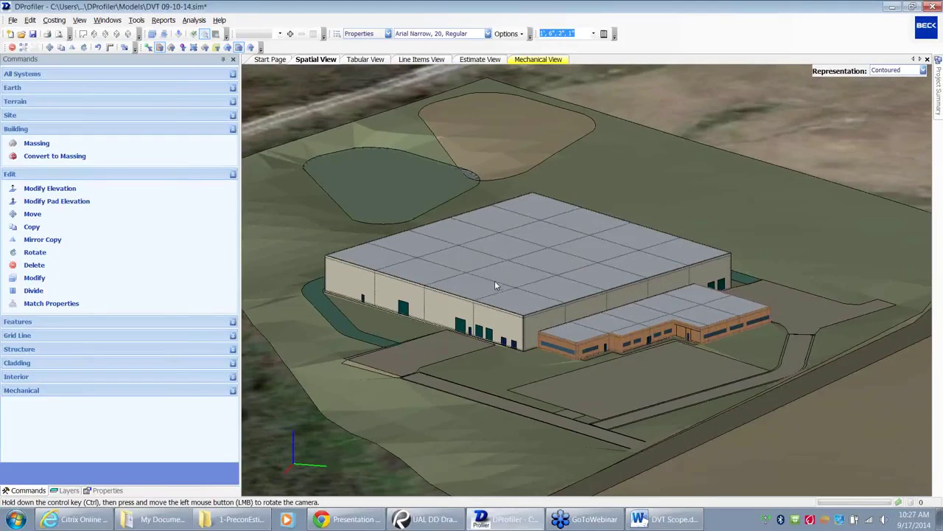
scroll(494, 280, "down", 5)
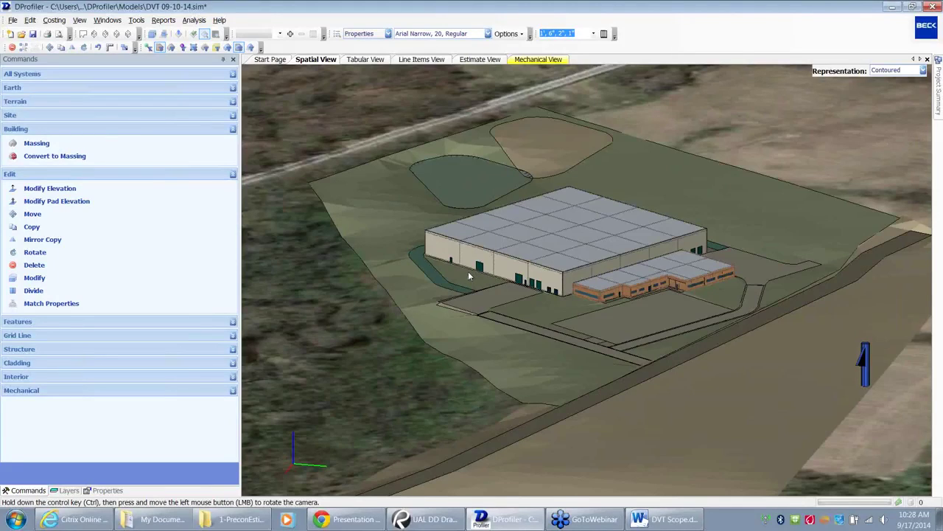
left_click(68, 490)
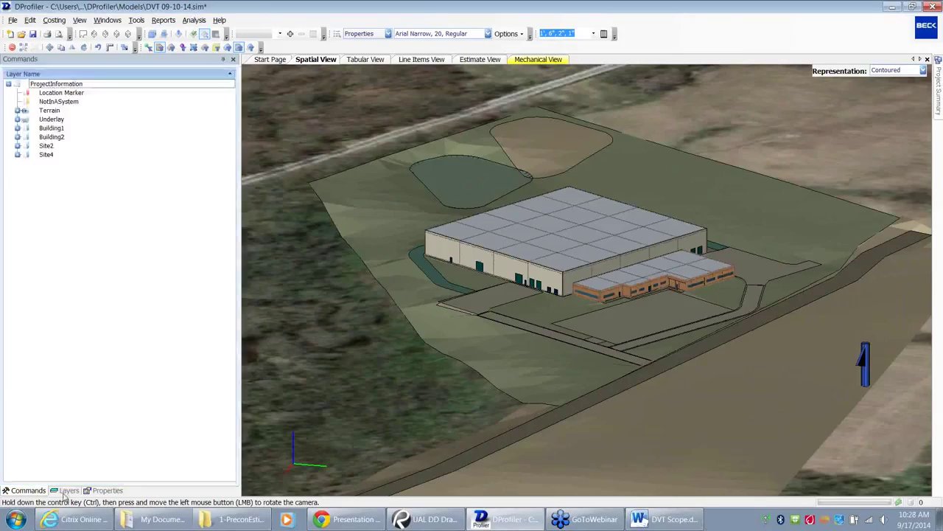
left_click(17, 119)
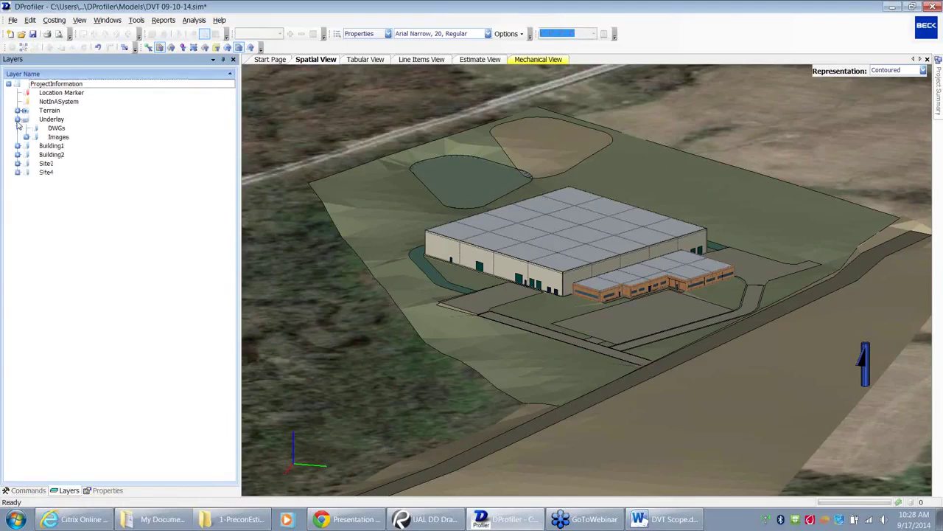
double_click(62, 139)
right_click(74, 145)
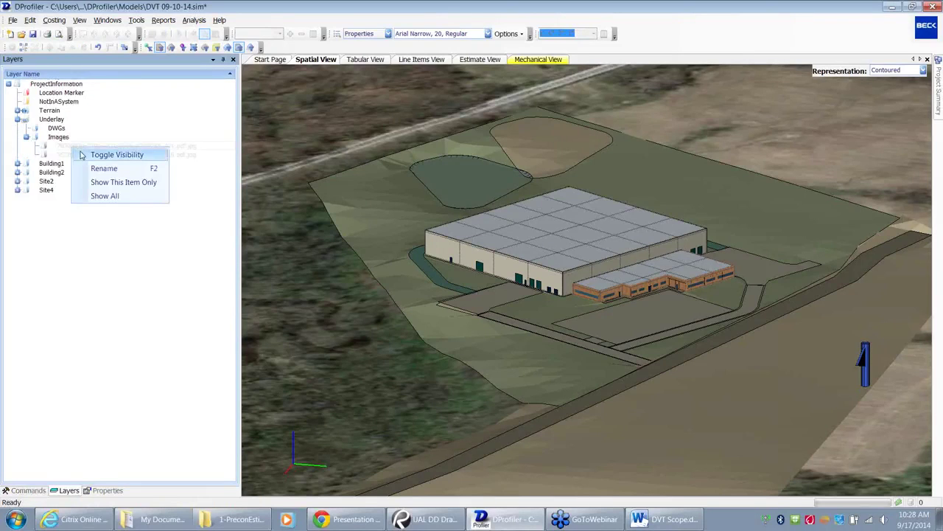
left_click(82, 152)
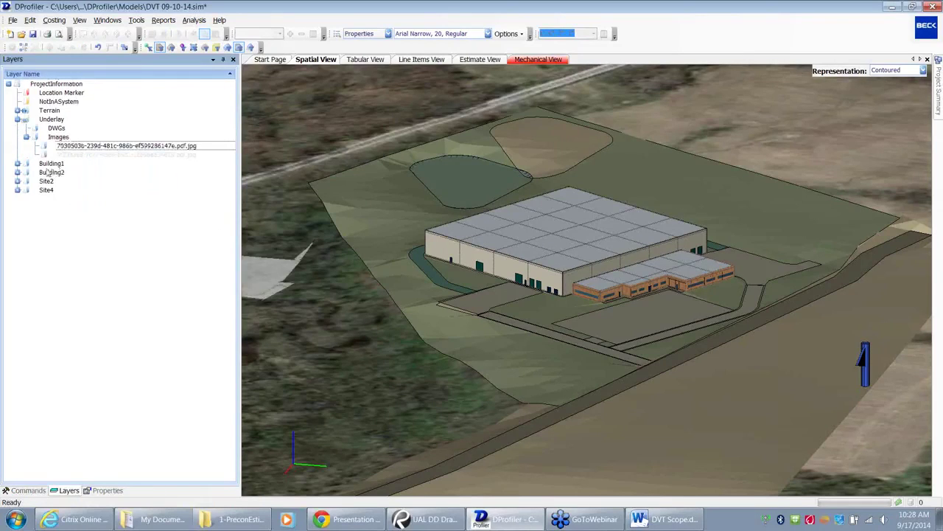
- Hide the Topography layer under Terrain to uncover the site plan underlay
left_click(18, 110)
right_click(59, 137)
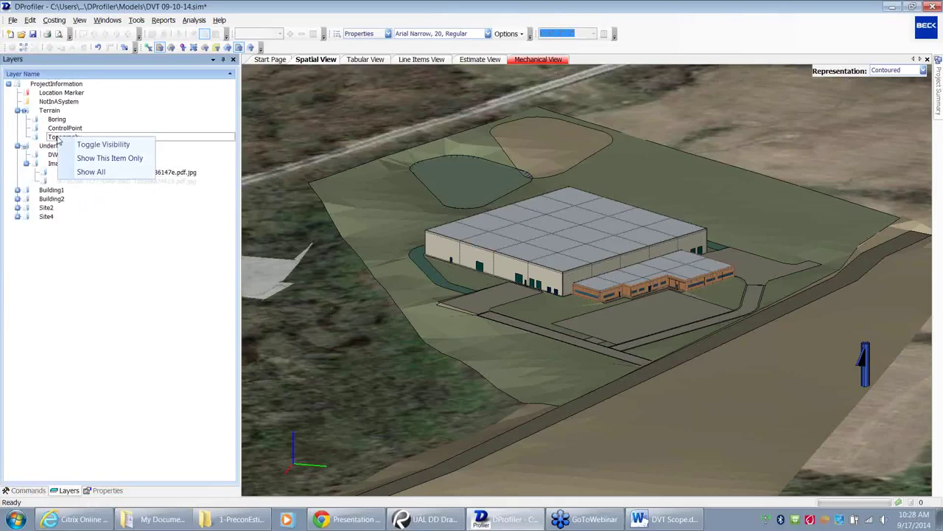
left_click(82, 146)
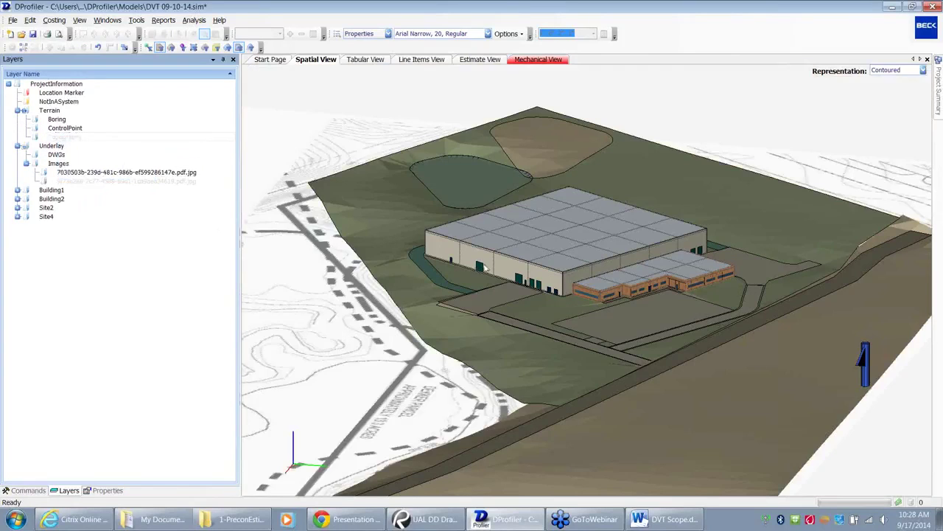
- Set the representation to Normal and examine the site plan underlay around the warehouse, office and parking from several angles
left_click(887, 71)
left_click(888, 81)
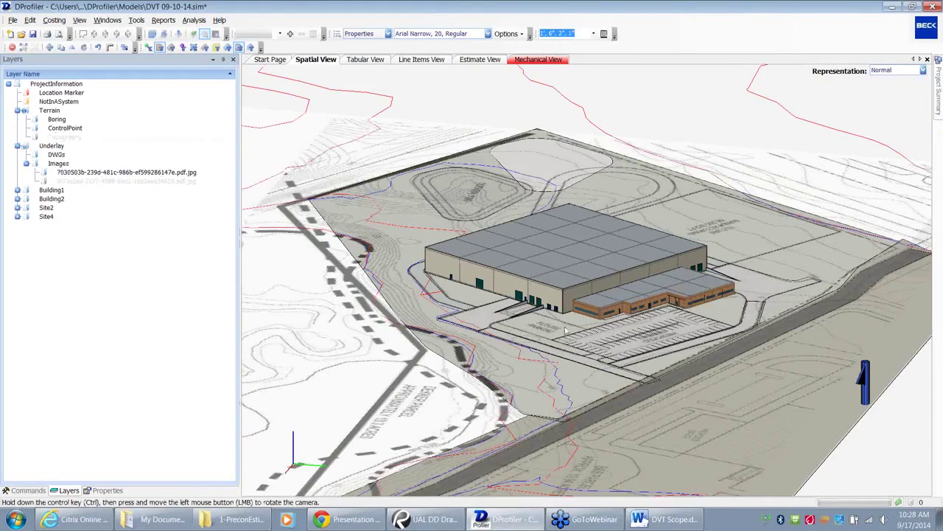
scroll(445, 368, "down", 3)
left_click_drag(445, 369, 361, 446, "ctrl")
scroll(634, 398, "up", 3)
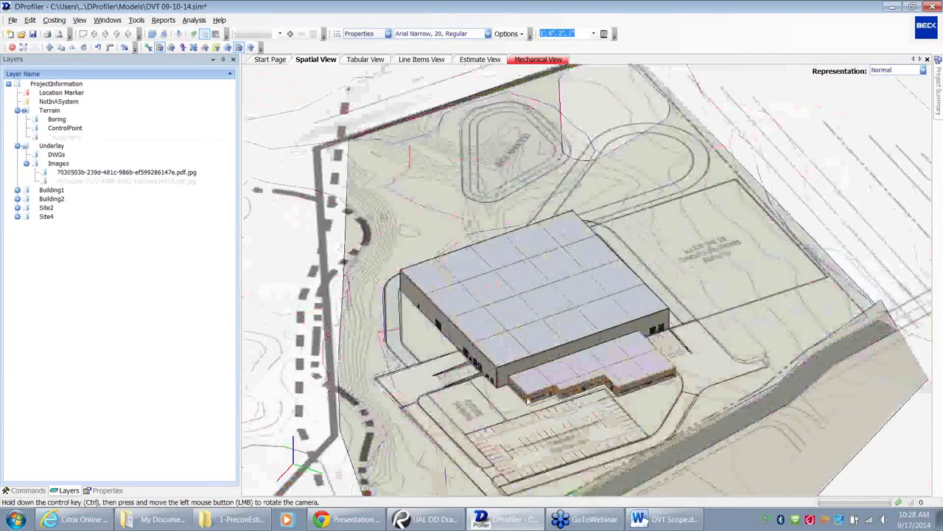
left_click_drag(516, 443, 737, 368, "ctrl")
scroll(594, 368, "up", 3)
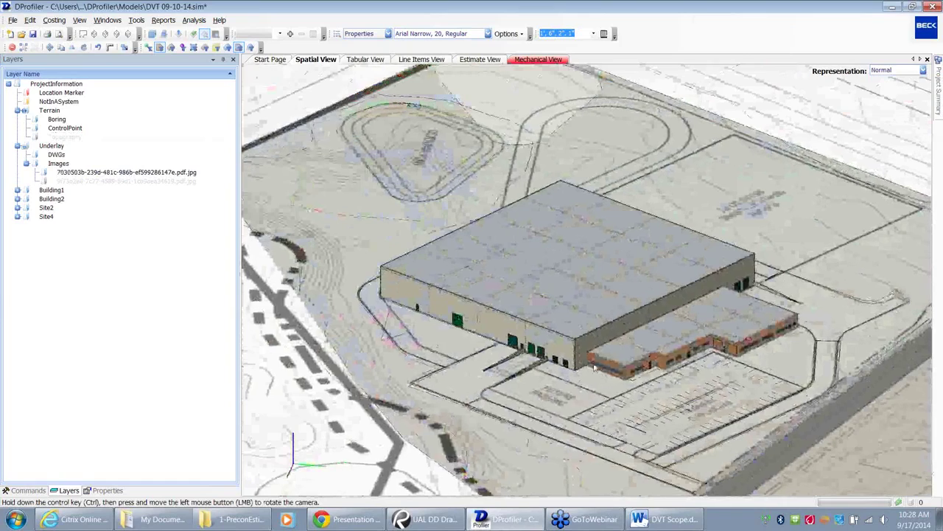
middle_click_drag(594, 367, 533, 347)
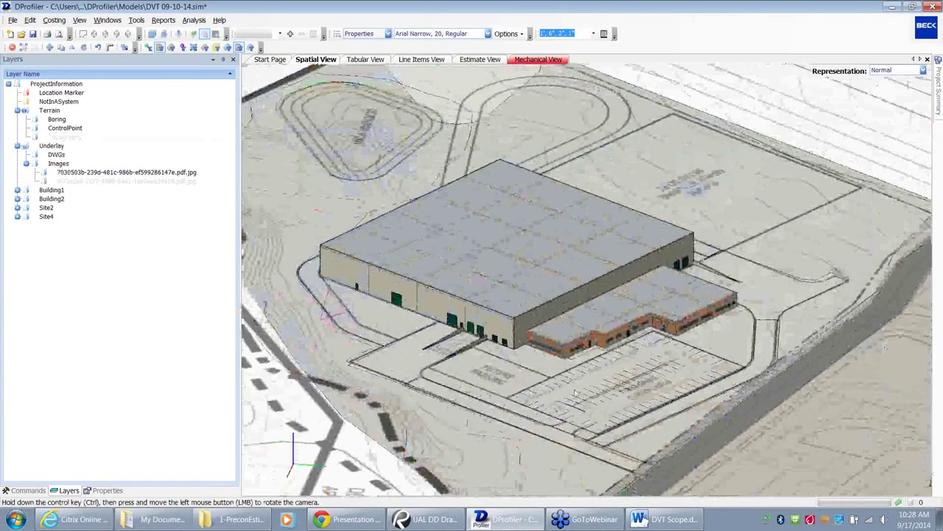
- Discard the changes to the DVT model and start a new project from the Blank Project template
left_click(11, 20)
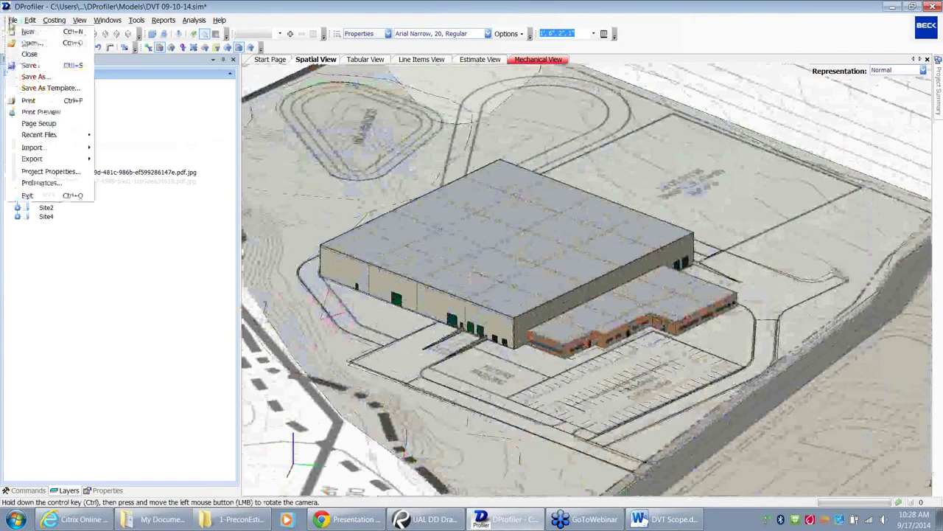
left_click(27, 32)
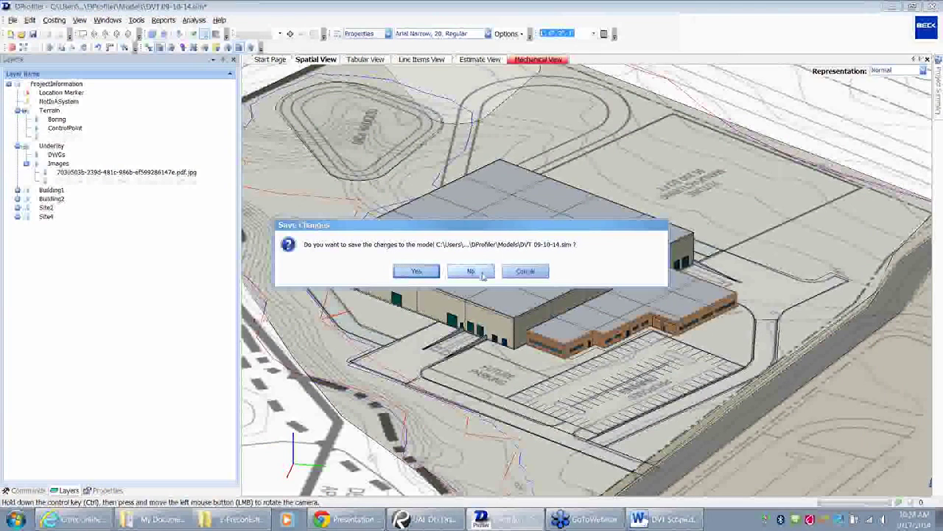
left_click(472, 271)
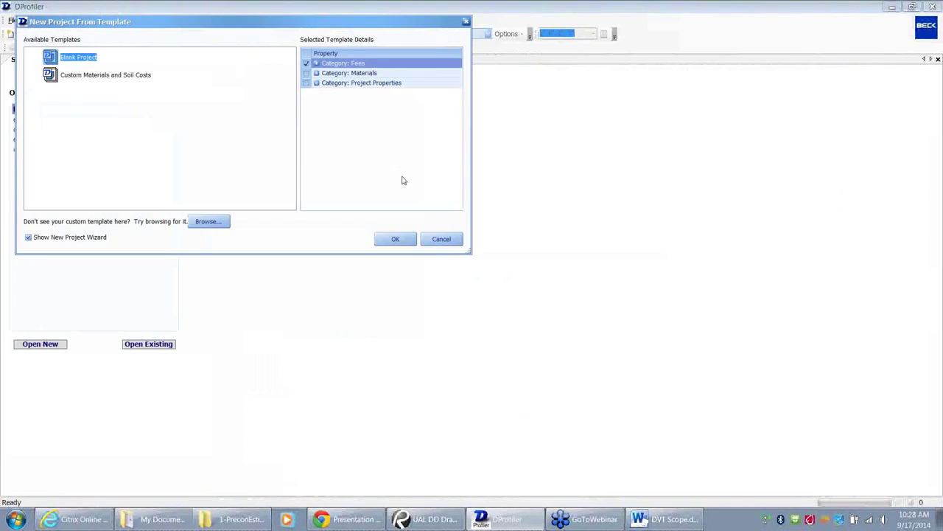
left_click(394, 238)
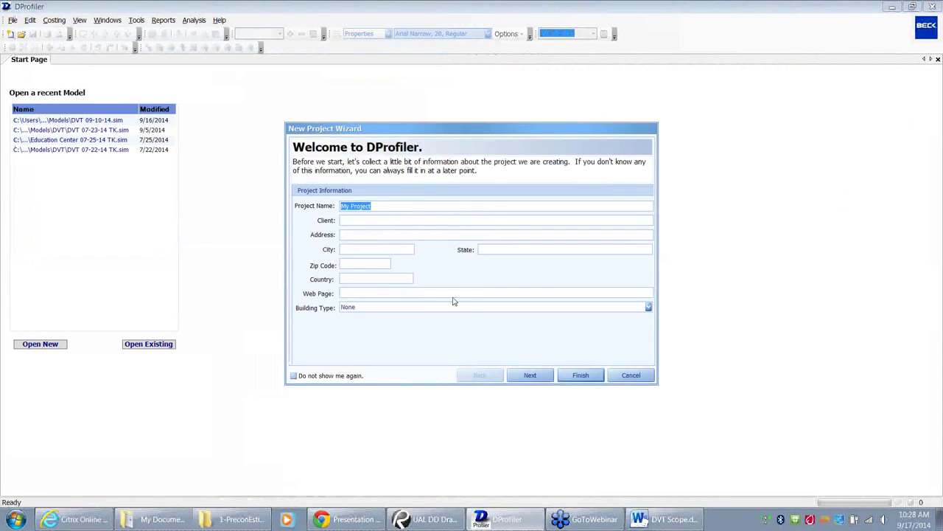
- Complete the project wizard with a four-floor rectangular building, 210 by 120, 15 floor-to-floor height and Ribbon Windows cladding
left_click(541, 379)
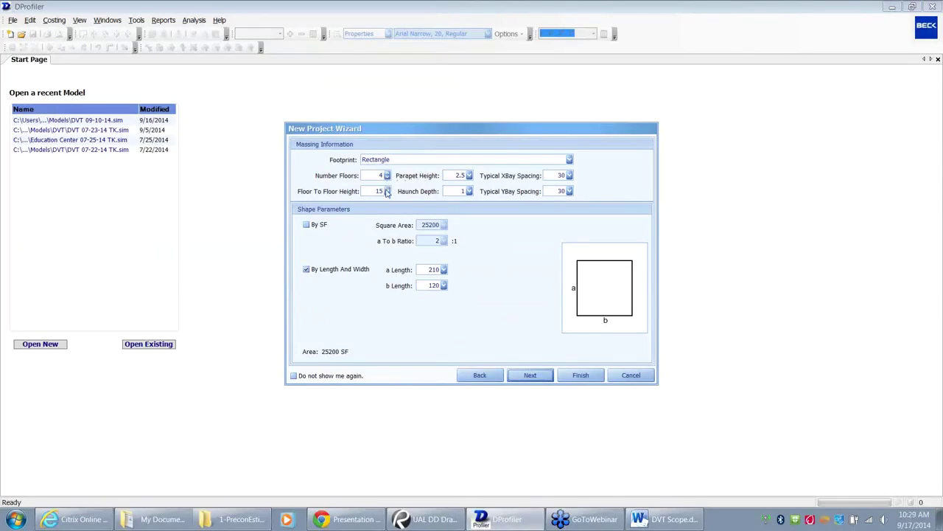
left_click(533, 376)
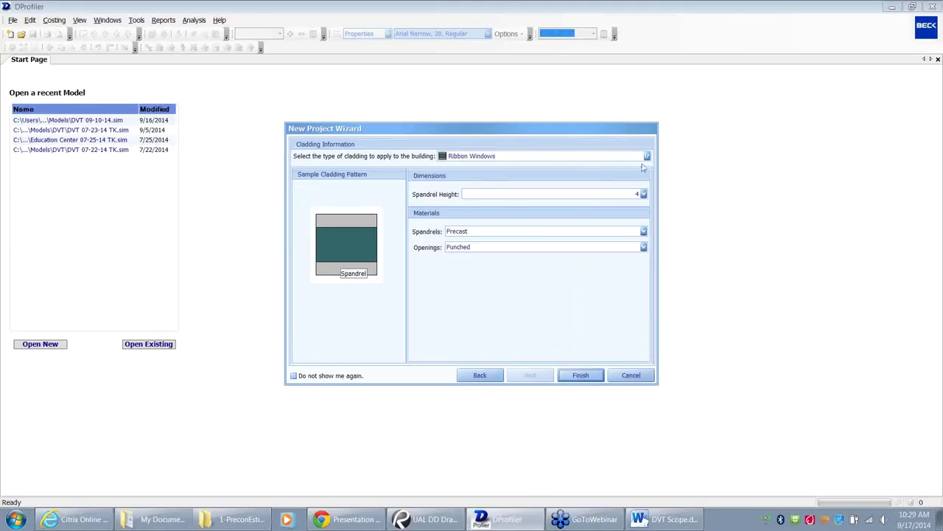
left_click(581, 374)
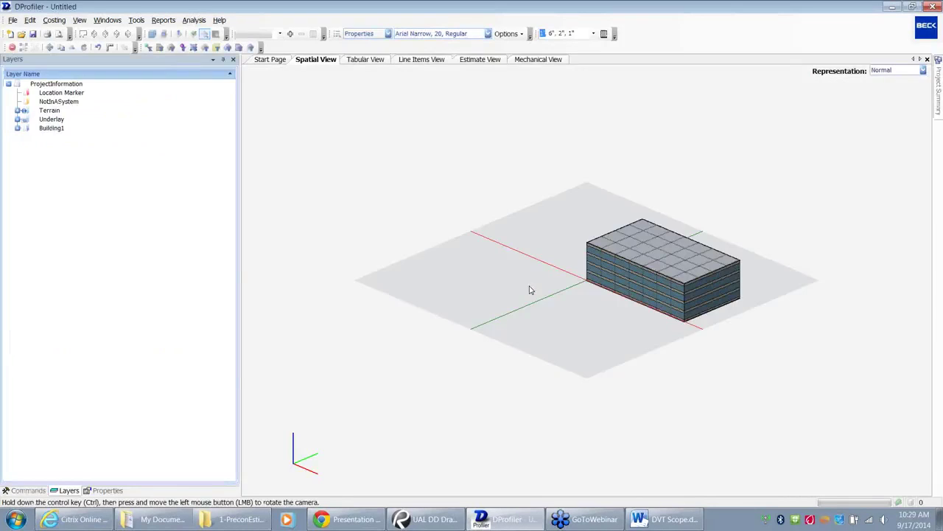
scroll(535, 324, "up", 4)
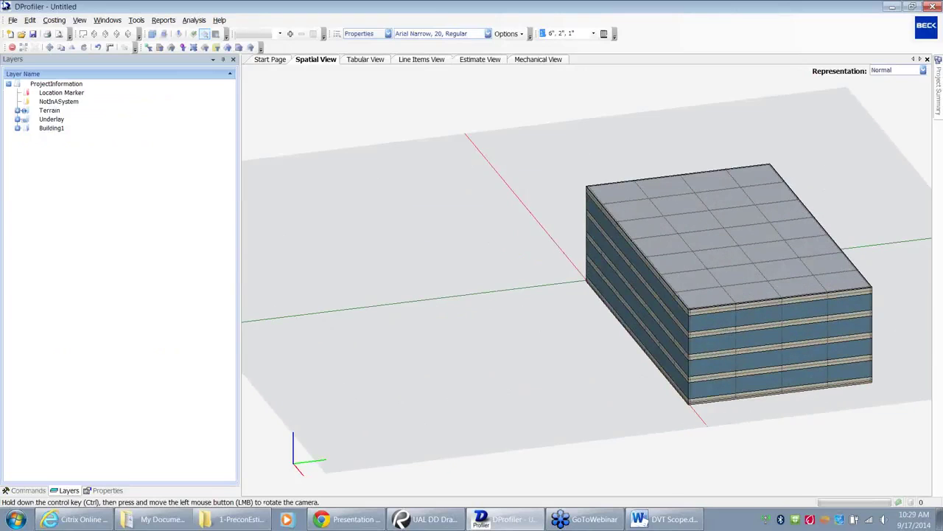
- Start another new project and finish its wizard at the project information page, without defining a building
left_click(13, 20)
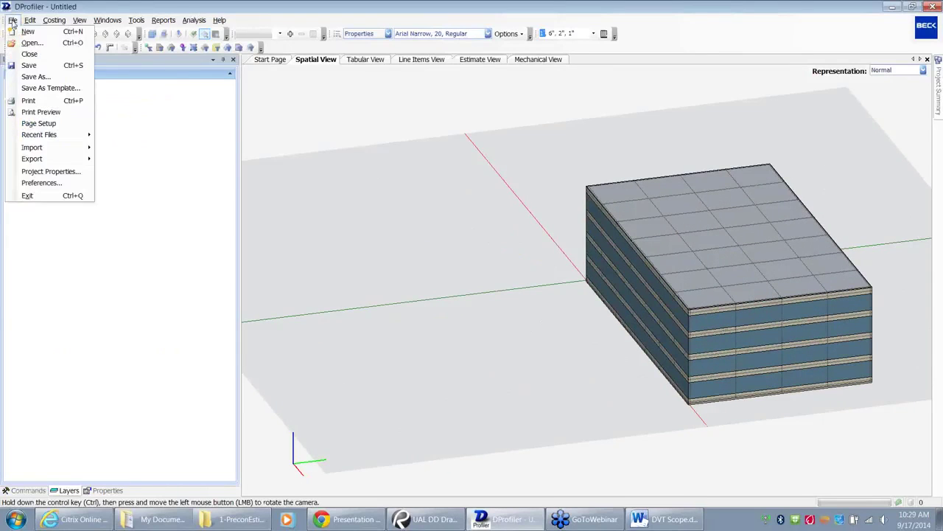
left_click(28, 42)
left_click(639, 286)
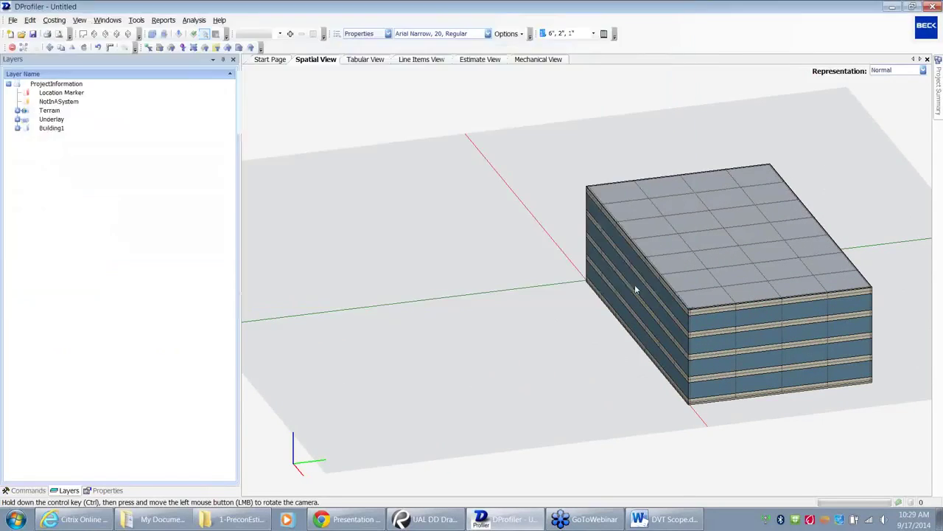
left_click(13, 20)
left_click(27, 31)
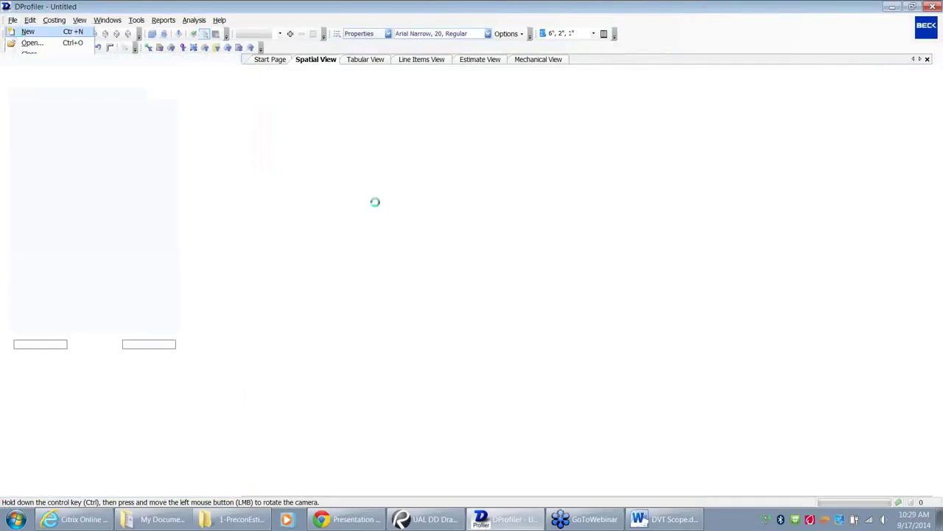
left_click(408, 253)
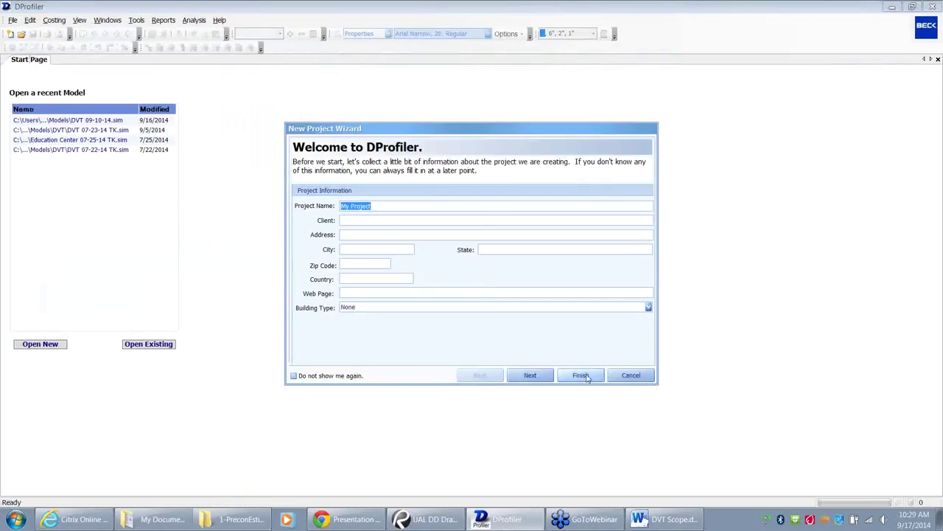
left_click(585, 378)
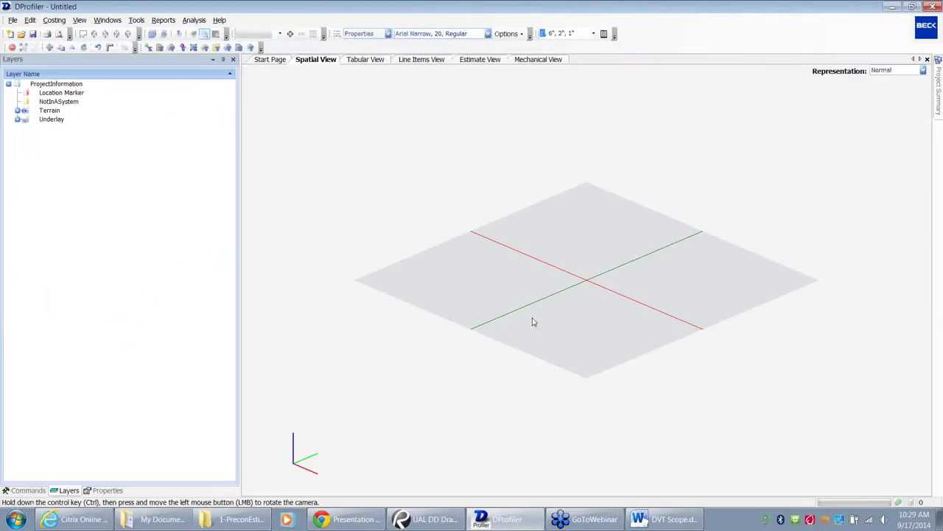
- Draw a rectangular building Massing footprint around the origin and raise it into a solid box
left_click(30, 490)
left_click(34, 144)
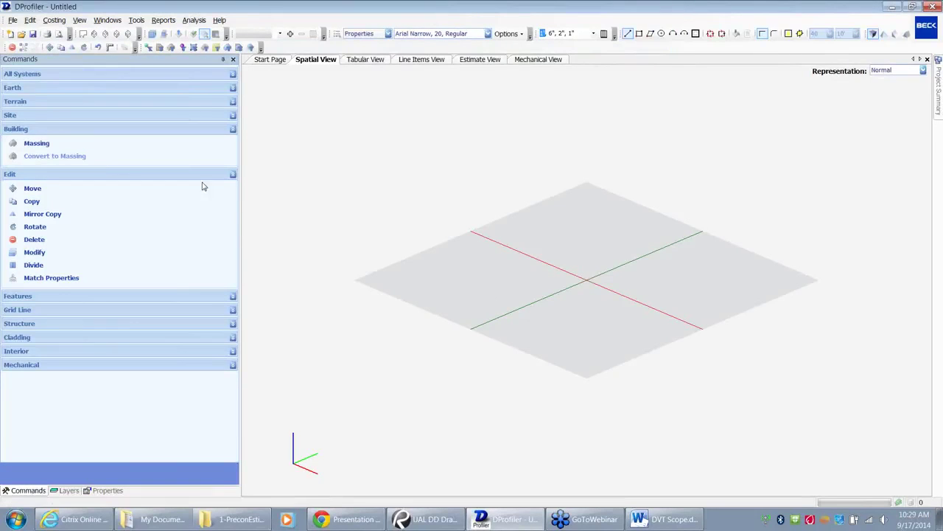
left_click(452, 273)
left_click(577, 223)
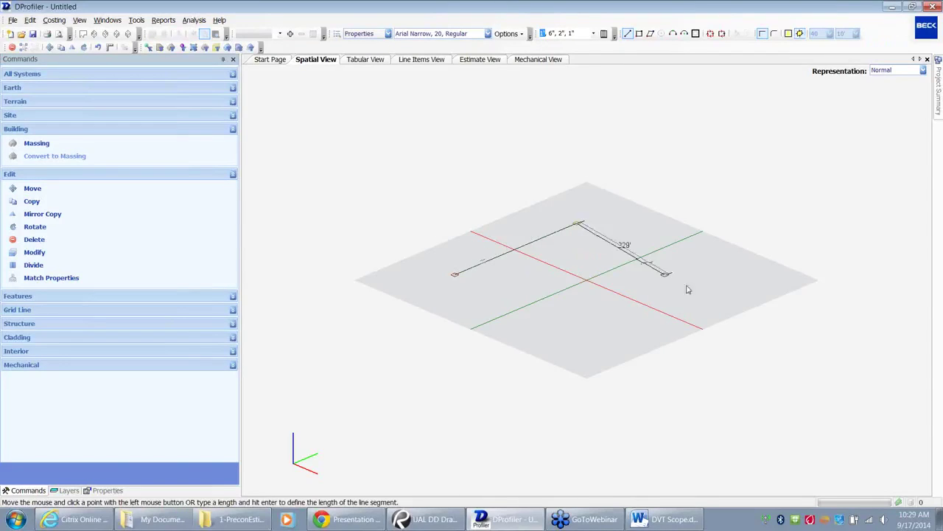
left_click(738, 289)
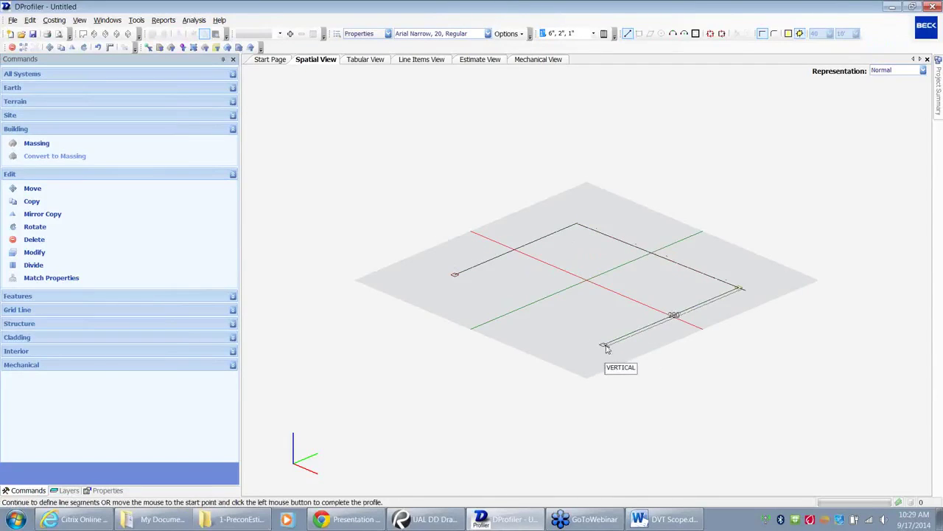
left_click(603, 344)
left_click(455, 274)
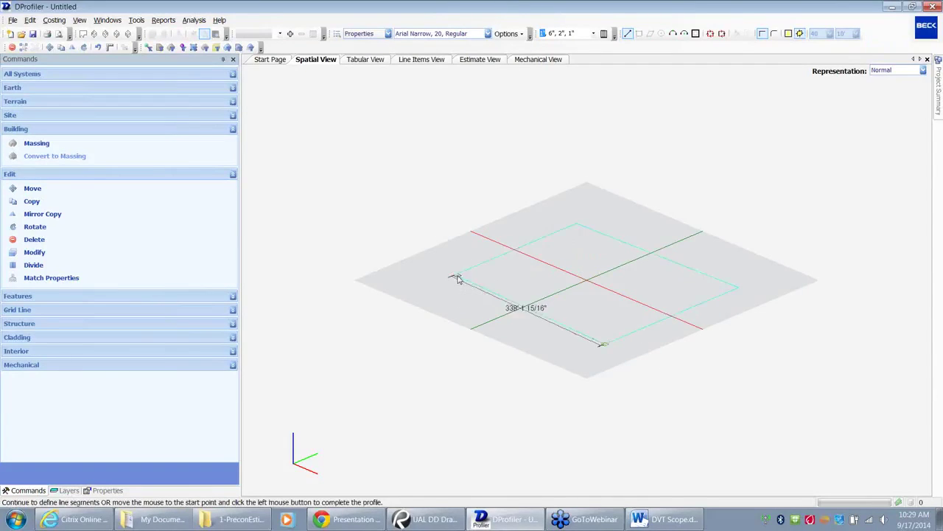
left_click(457, 199)
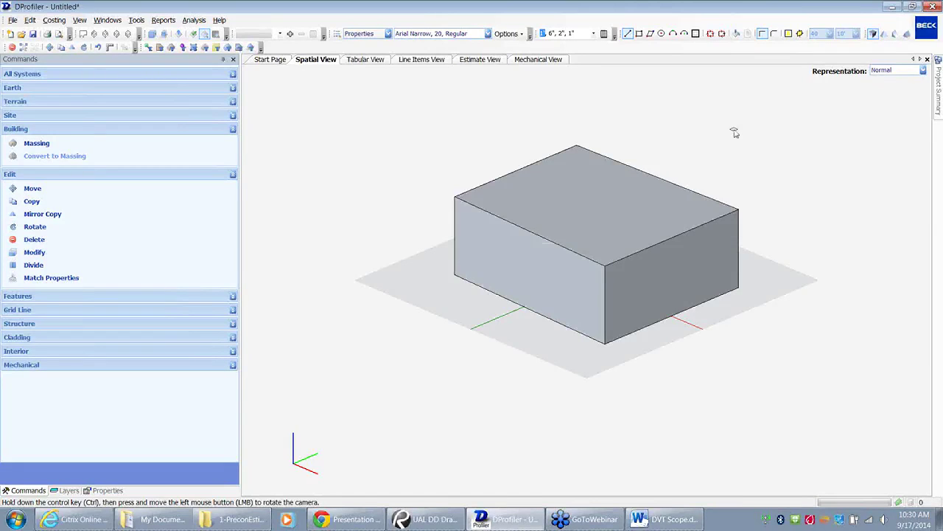
- Close the untitled project without saving and reopen the recent model DVT 09-10-14.sim
left_click(12, 20)
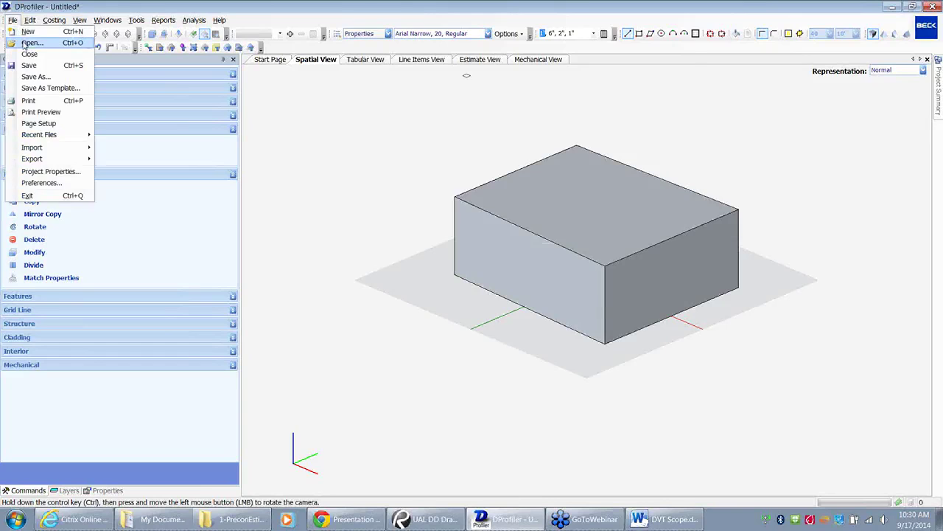
left_click(30, 43)
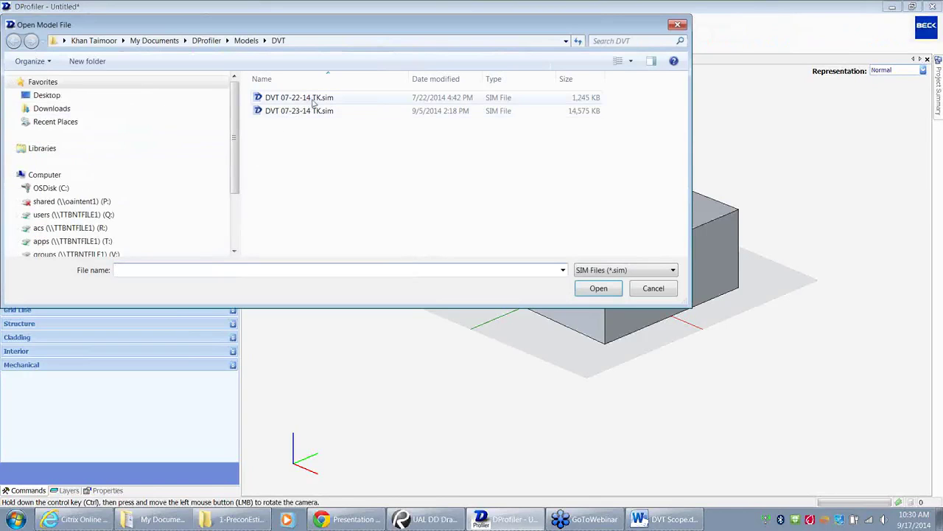
left_click(663, 293)
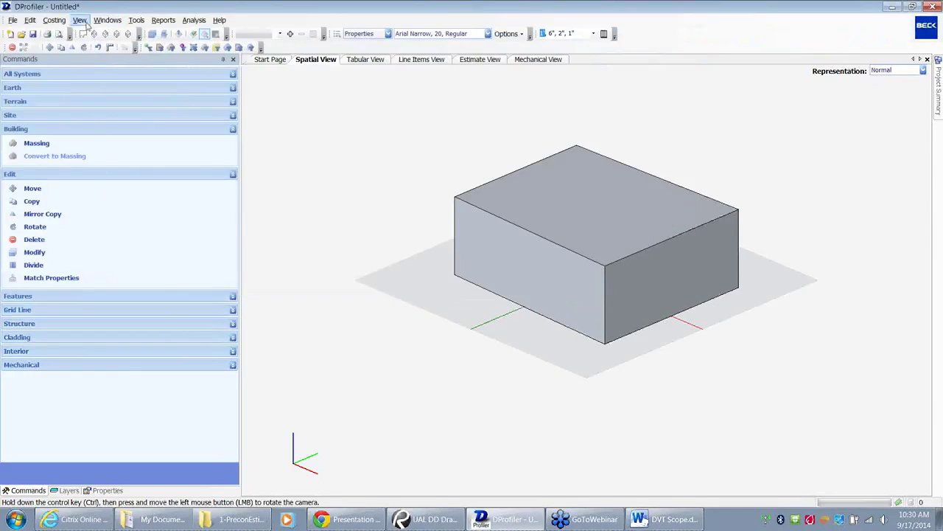
left_click(12, 19)
left_click(29, 55)
left_click(472, 271)
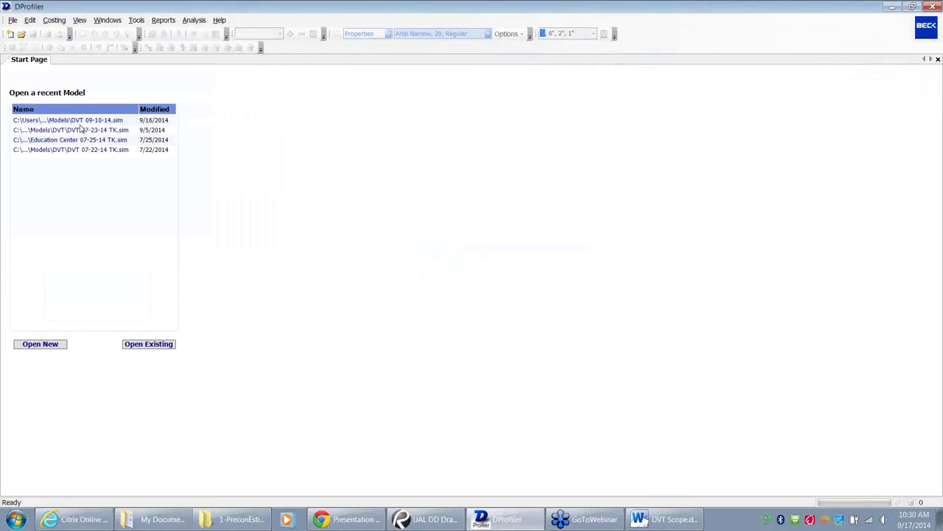
left_click(84, 119)
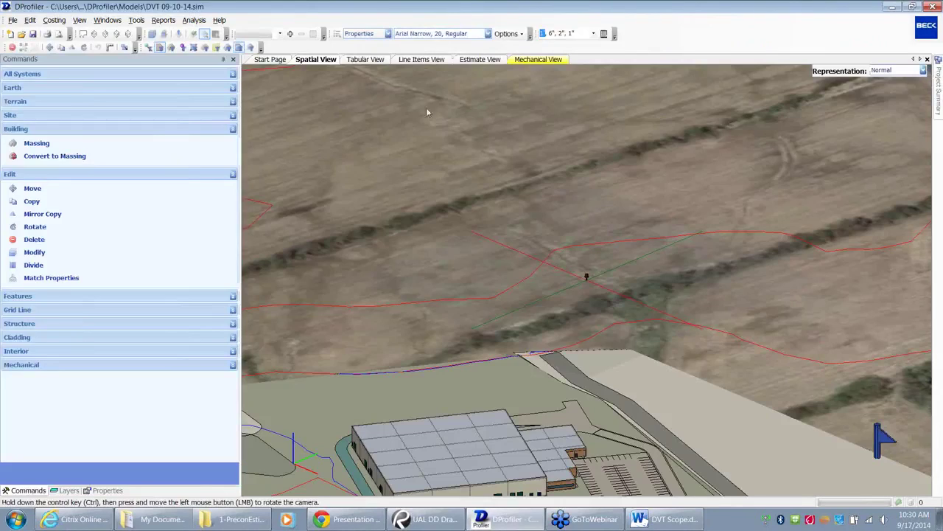
- Show the project's parking areas in the Tabular View and look at the summary options for the Aggregate and Actual Spaces columns
left_click(416, 59)
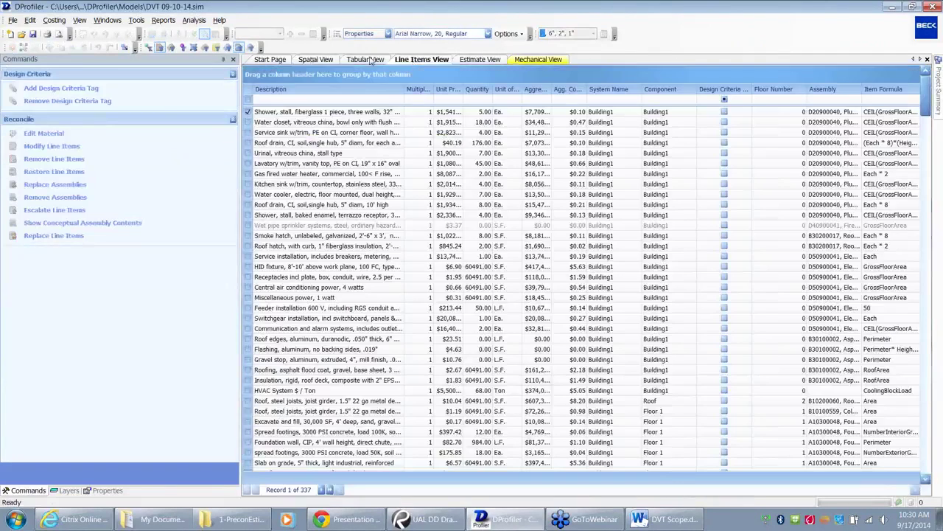
left_click(360, 59)
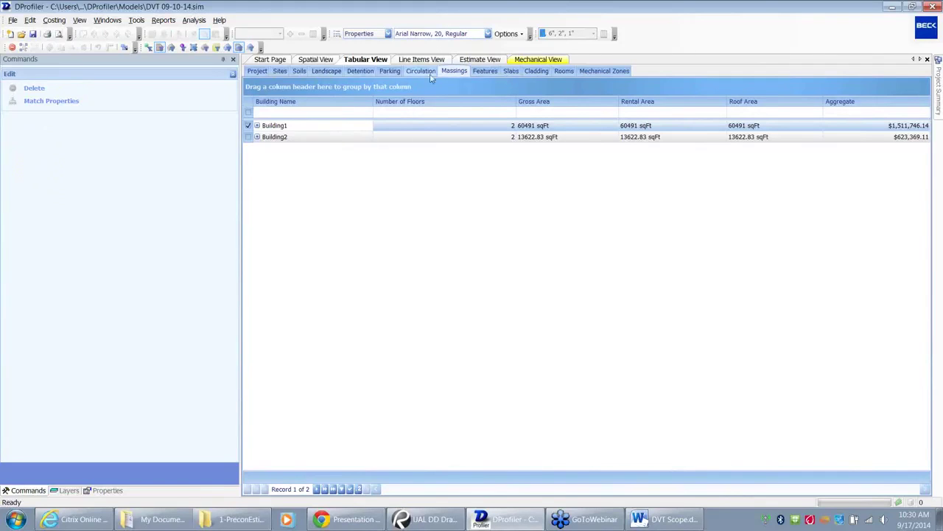
left_click(390, 71)
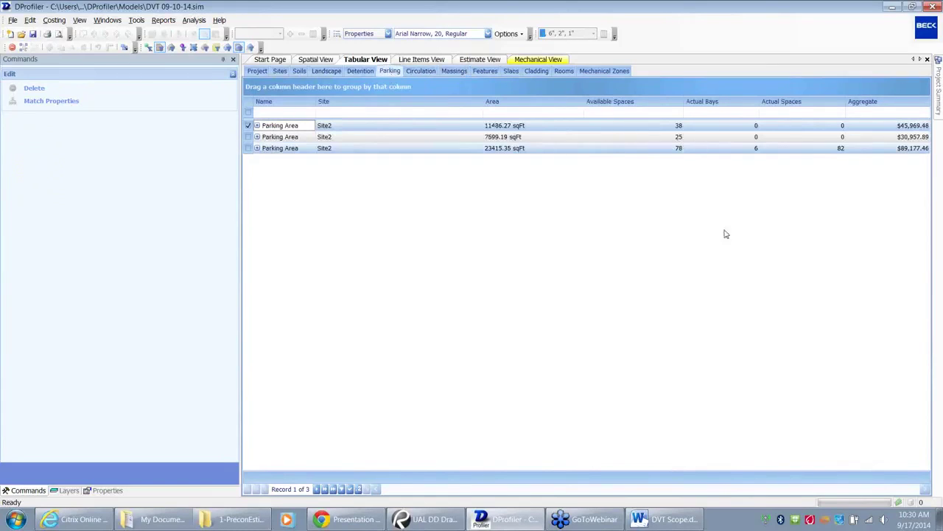
right_click(875, 488)
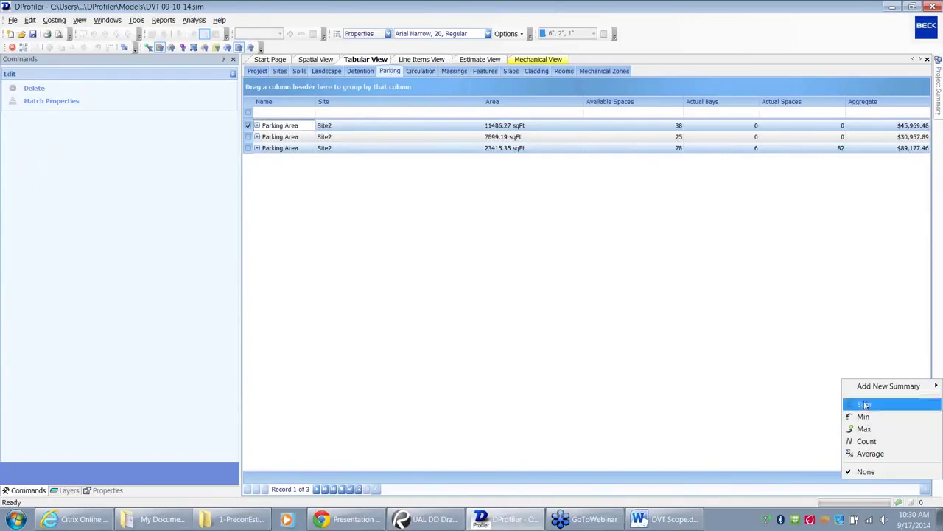
left_click(784, 483)
right_click(784, 484)
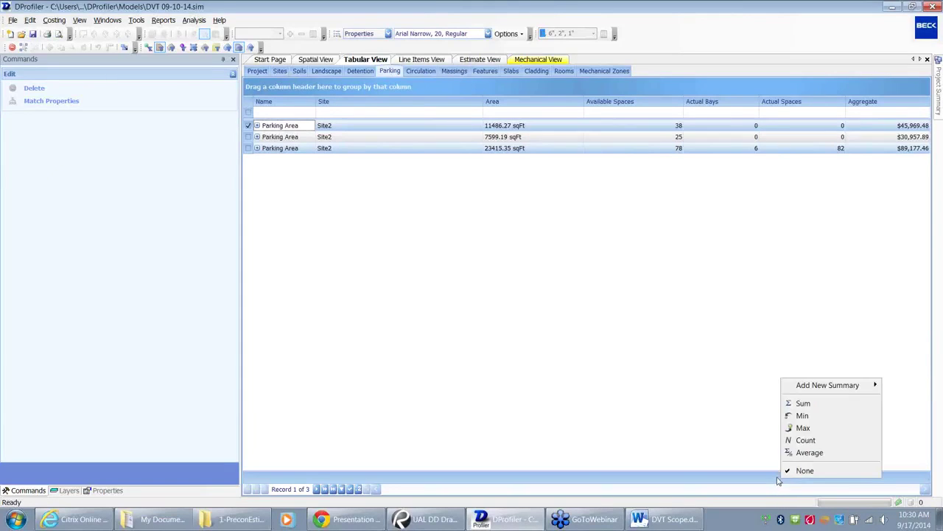
- Add the Image and Notes columns to the parking table between Available Spaces and Actual Bays
right_click(734, 96)
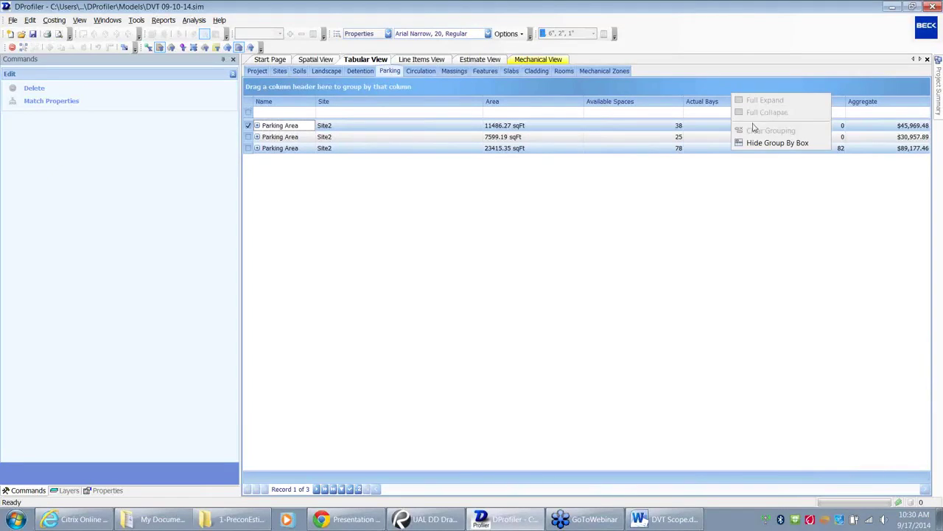
right_click(672, 104)
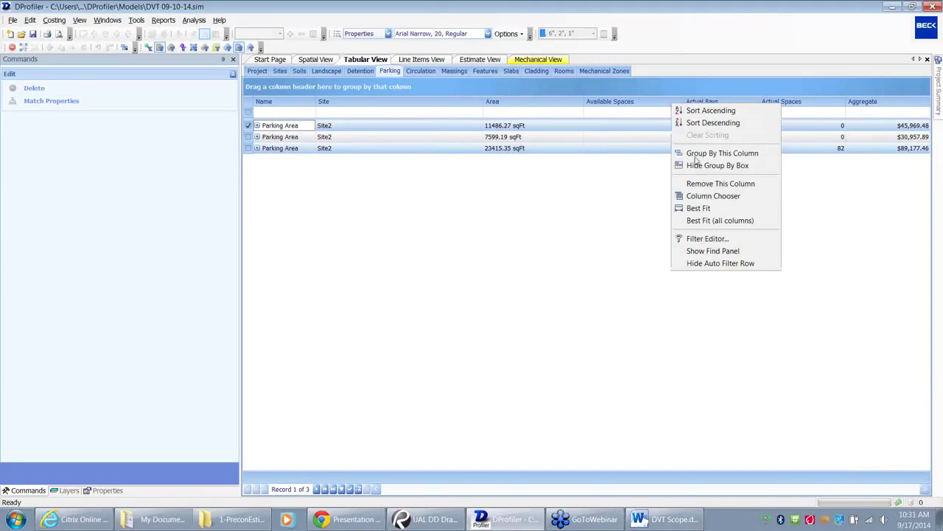
left_click(707, 197)
left_click_drag(841, 445, 671, 108)
left_click_drag(842, 441, 702, 107)
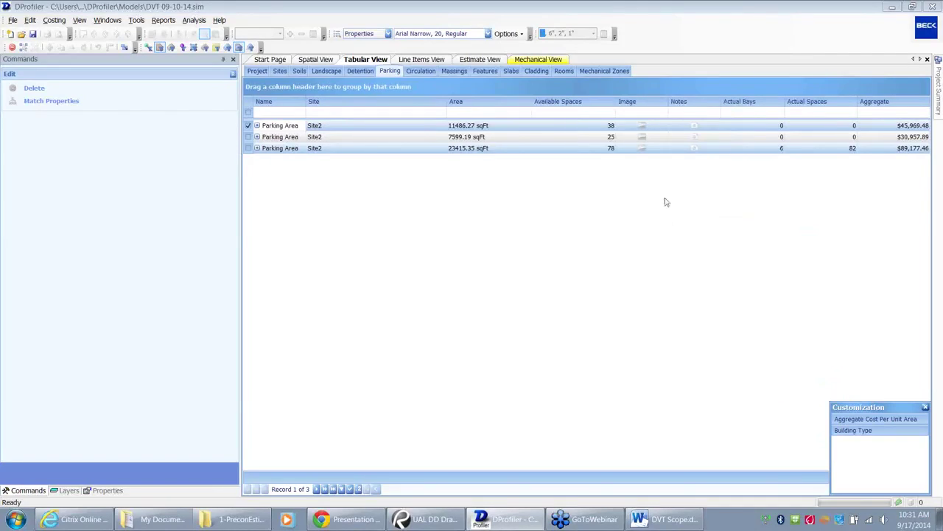
- Open the Image field of the 11486.27 sqFt parking area and start loading a picture from file
left_click(643, 127)
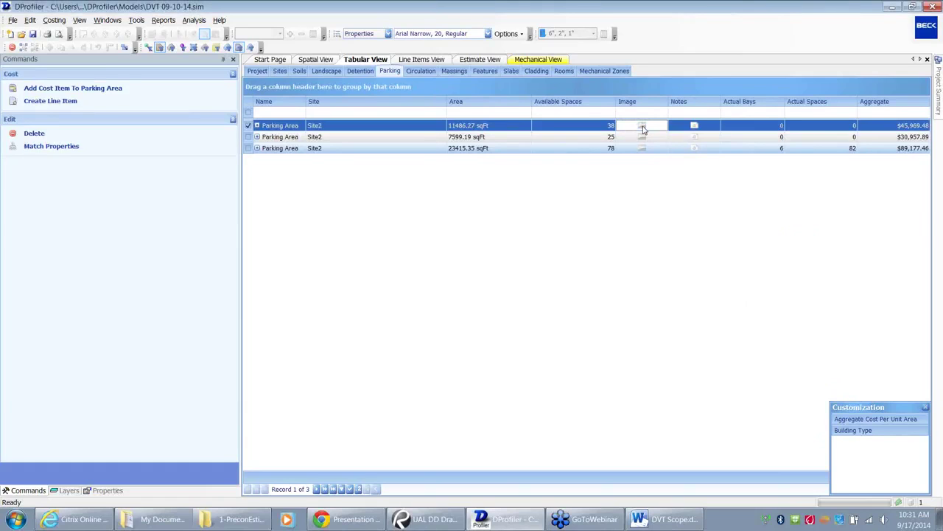
left_click(643, 128)
left_click(642, 128)
left_click(643, 128)
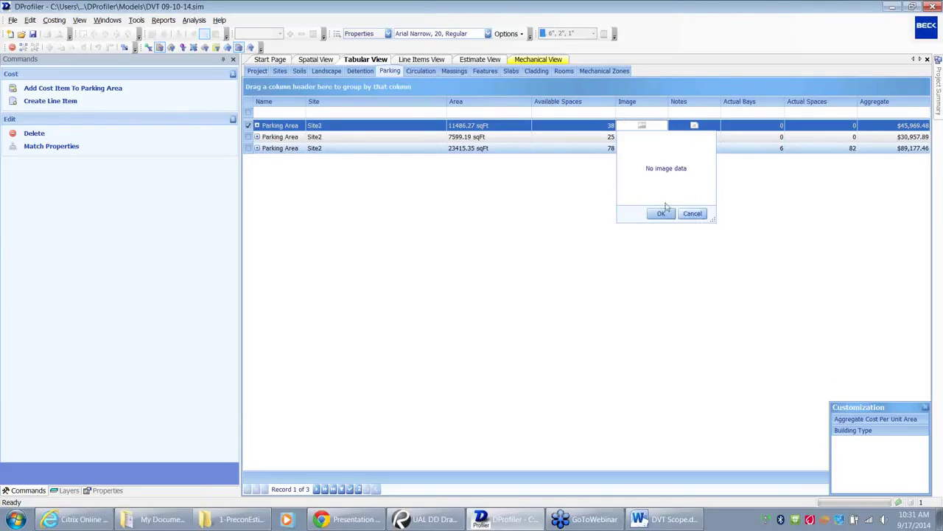
right_click(657, 177)
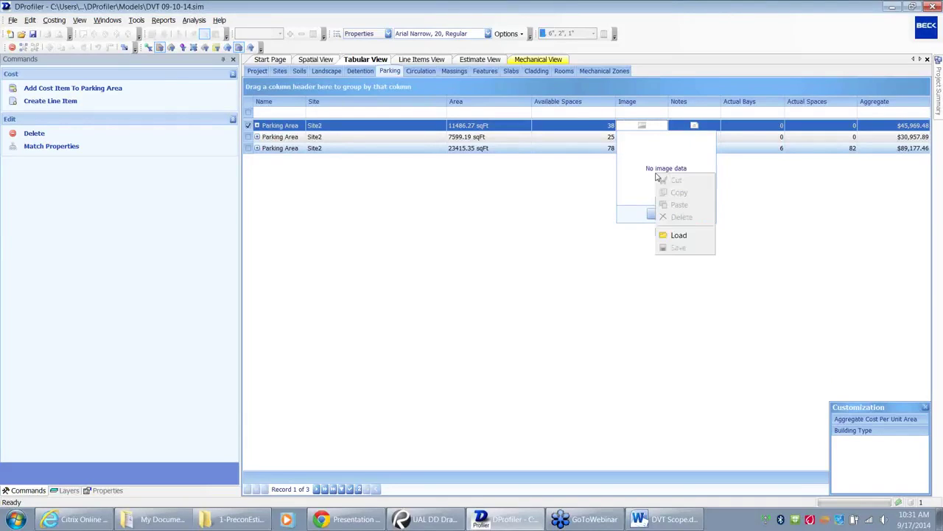
left_click(684, 237)
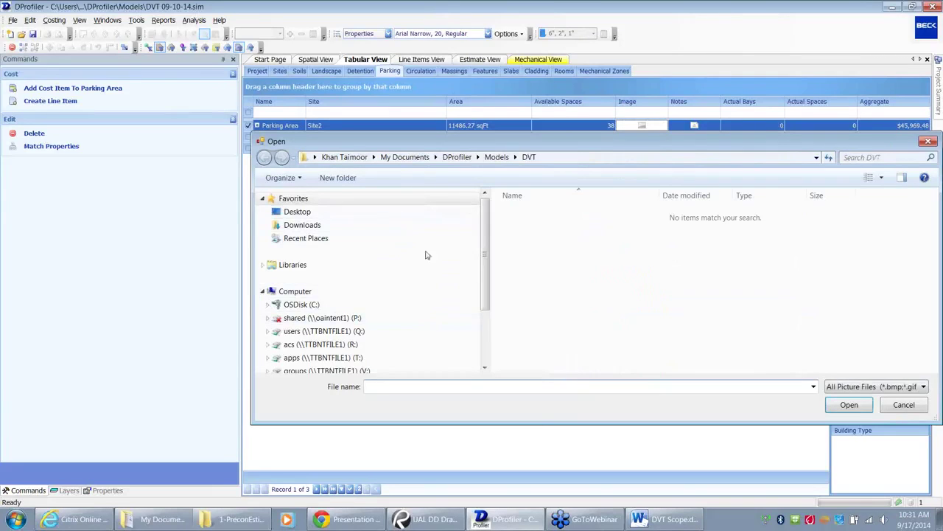
- Load DVT.jpg from My Pictures into the parking area's Image field, enlarge the preview and close it
left_click_drag(486, 260, 485, 214)
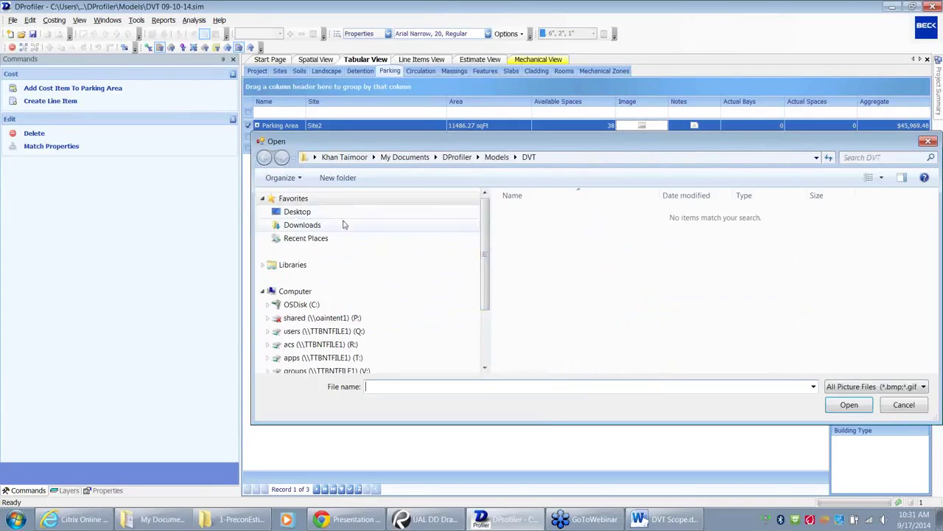
left_click(298, 211)
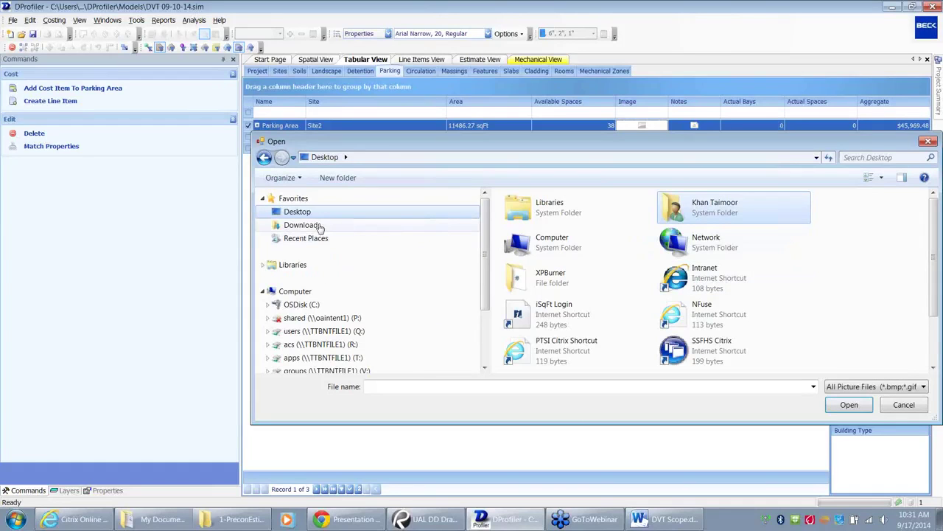
scroll(488, 239, "down", 1)
scroll(488, 239, "up", 1)
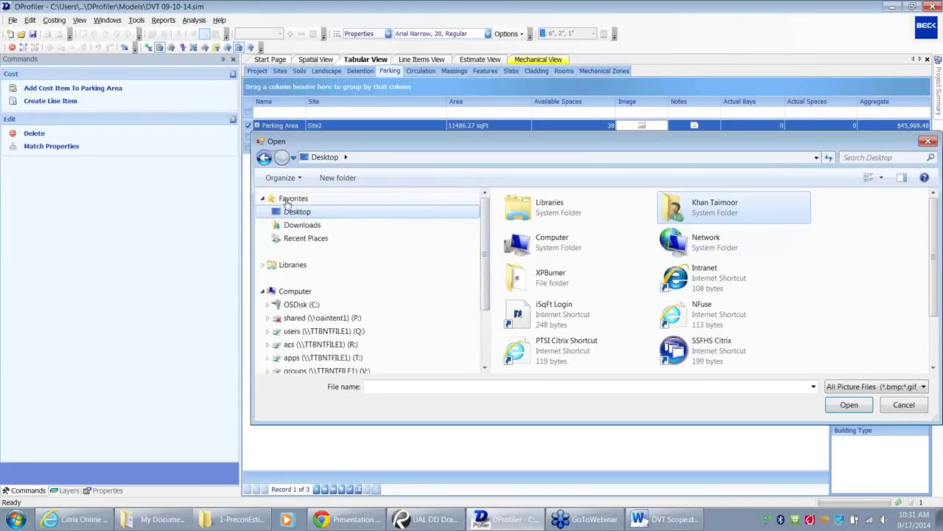
double_click(682, 210)
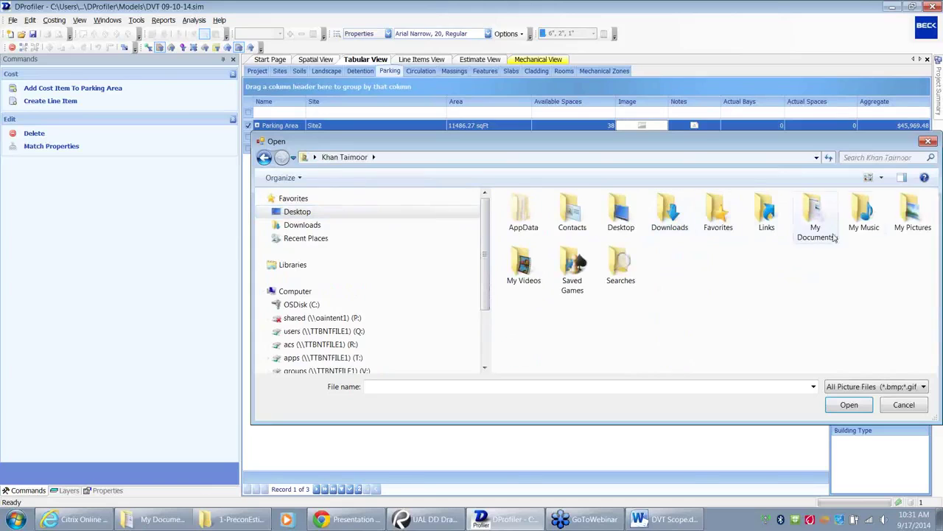
double_click(893, 221)
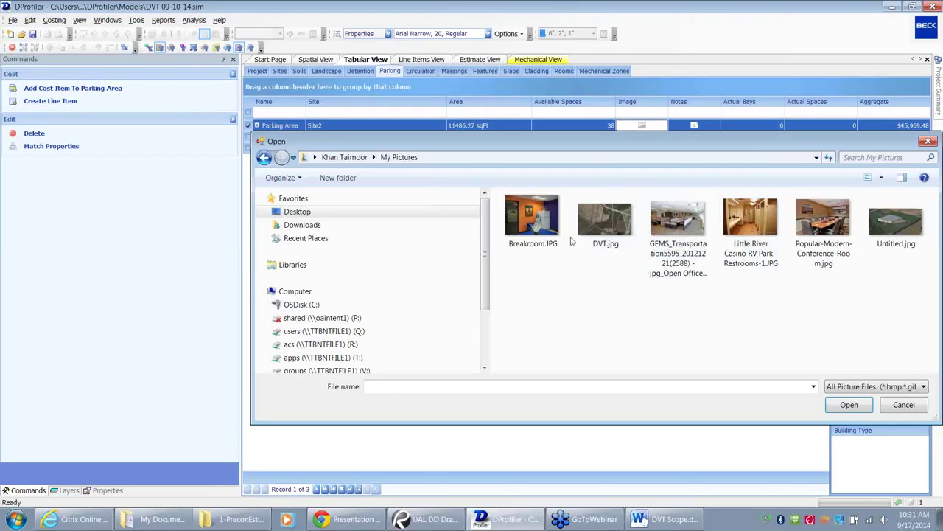
double_click(625, 238)
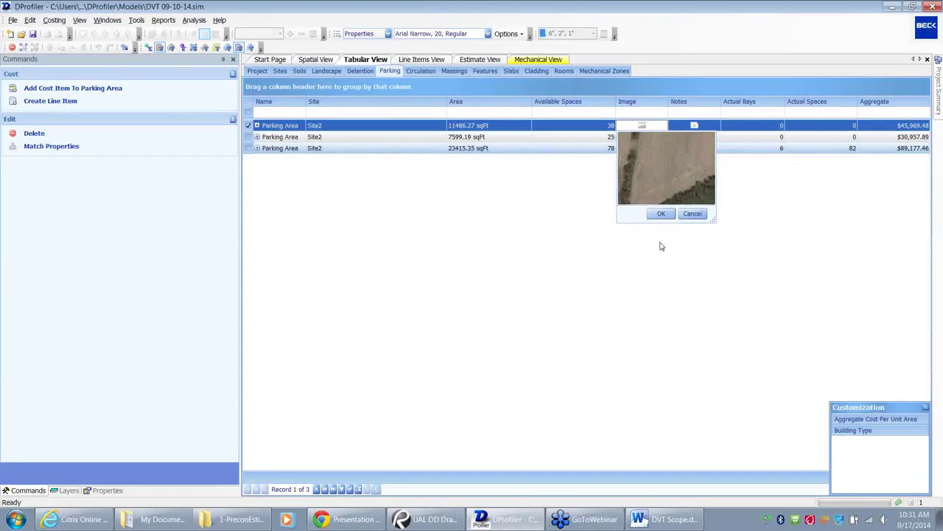
left_click_drag(712, 219, 831, 338)
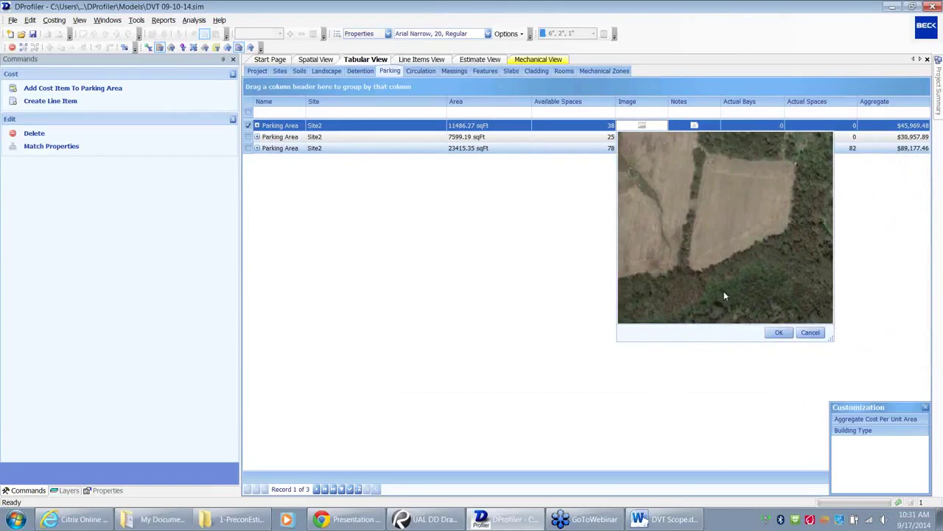
left_click(609, 249)
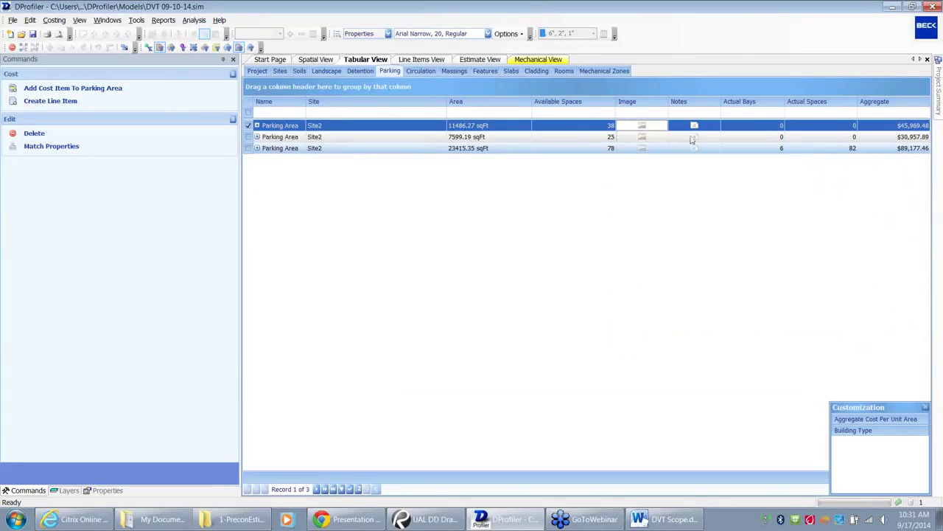
- View the Notes editor of the same parking area without entering text, and return to the 3D model for a close look at the buildings
left_click(696, 125)
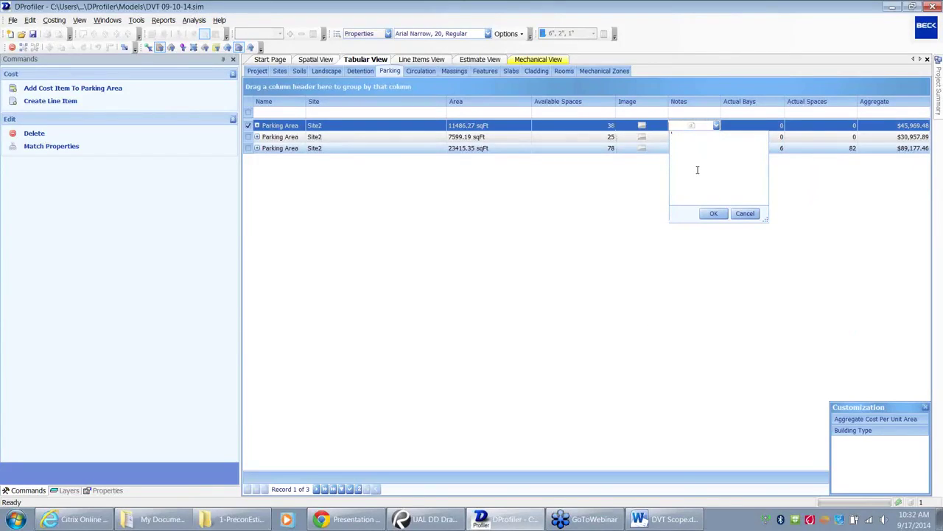
left_click(712, 247)
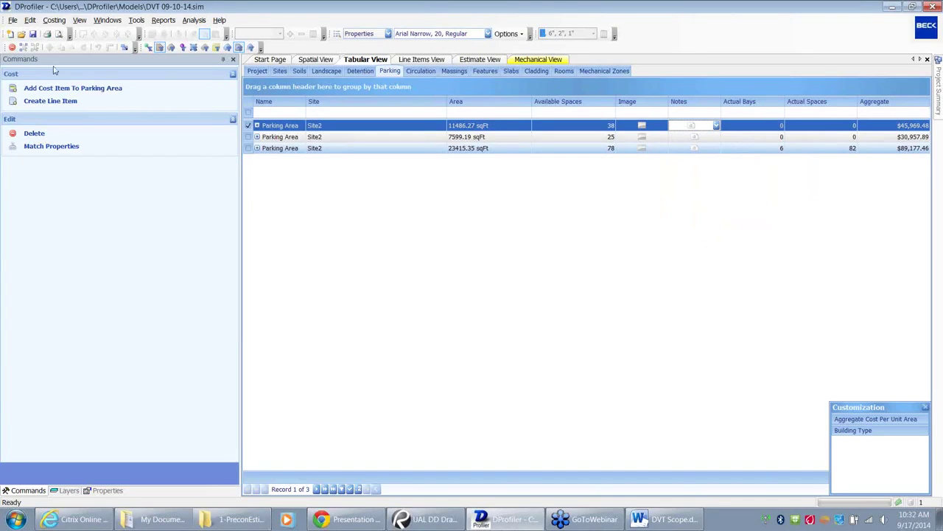
left_click(319, 59)
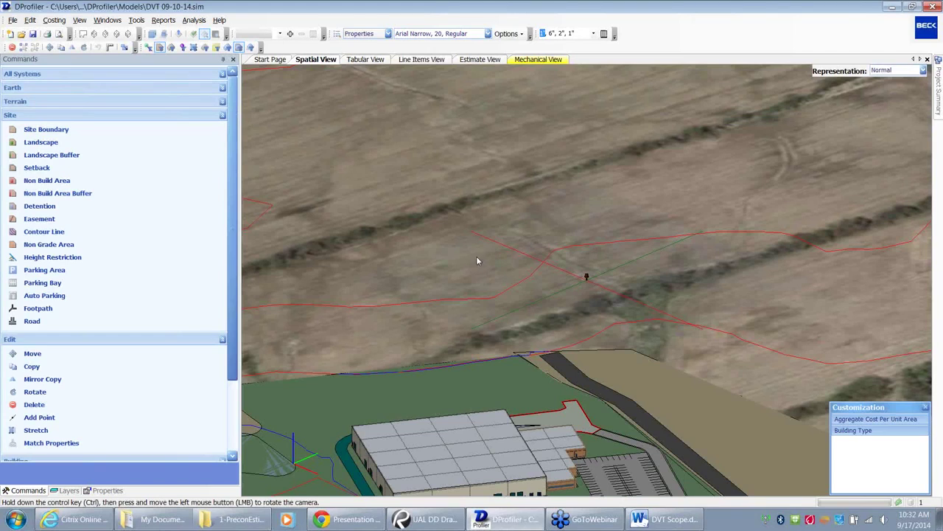
left_click_drag(481, 282, 617, 376)
scroll(516, 376, "up", 5)
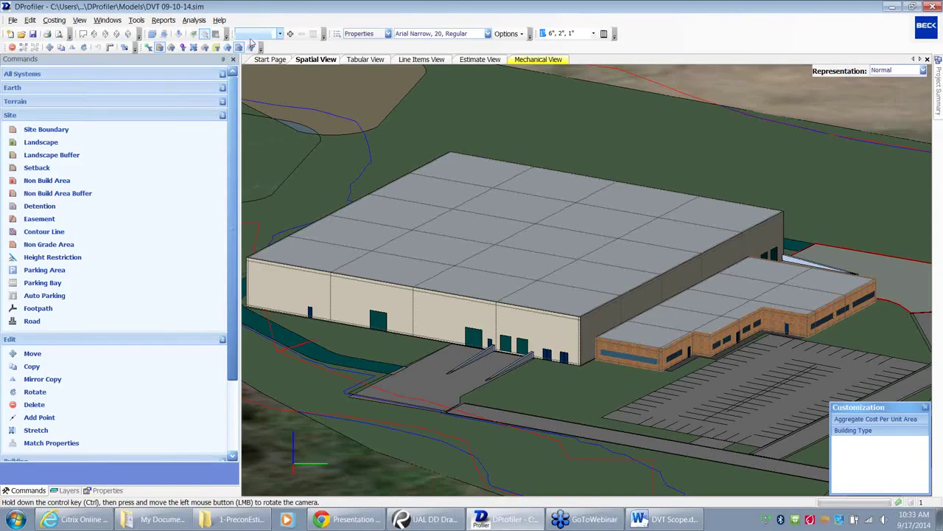
- Set the unit cost of the 6" Paving line item in the 7599.19 sqFt parking area to $3.00
left_click(365, 59)
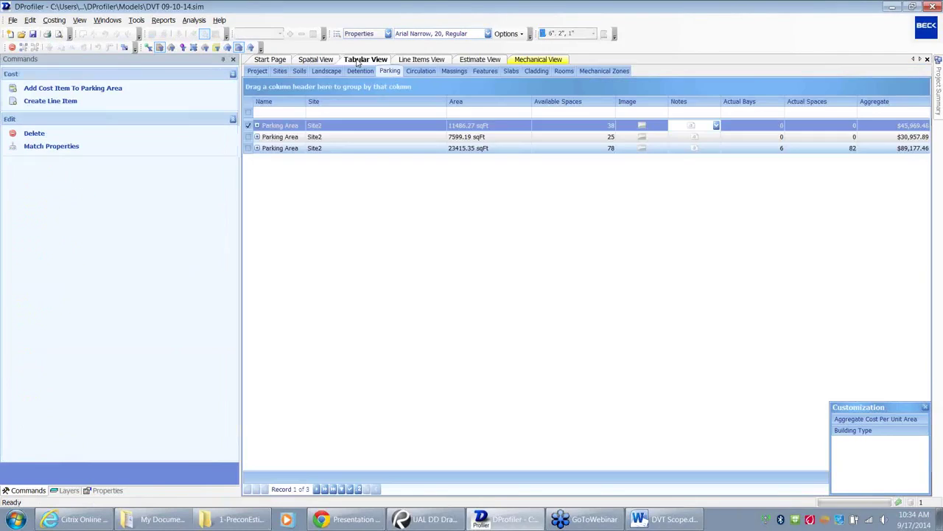
left_click(258, 137)
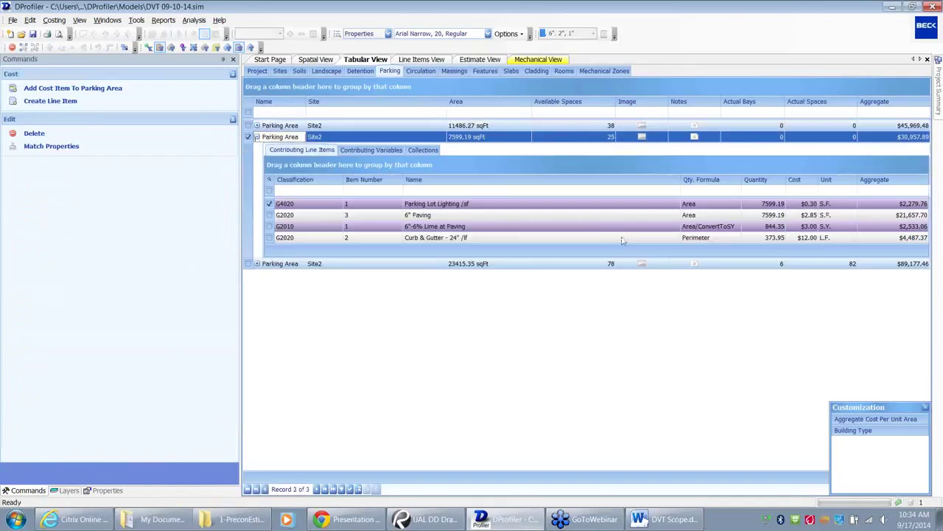
left_click(812, 215)
left_click(811, 215)
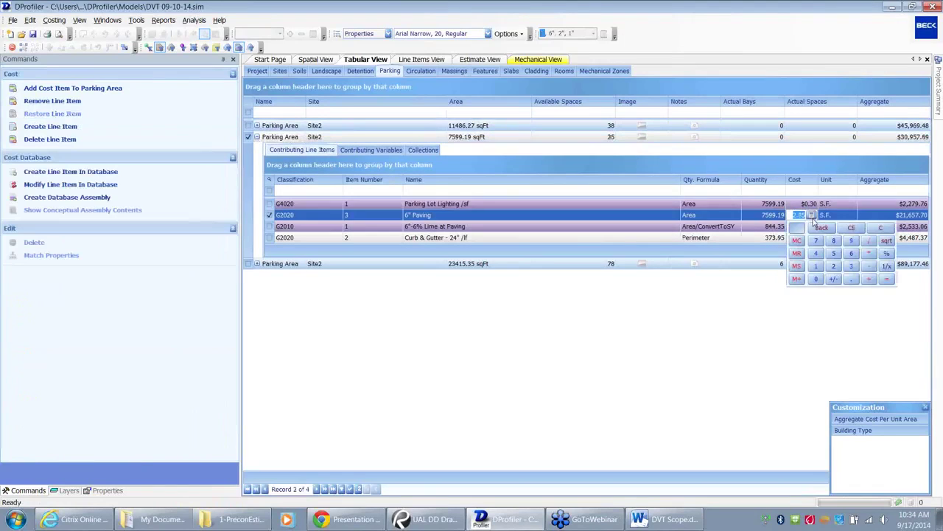
left_click(851, 268)
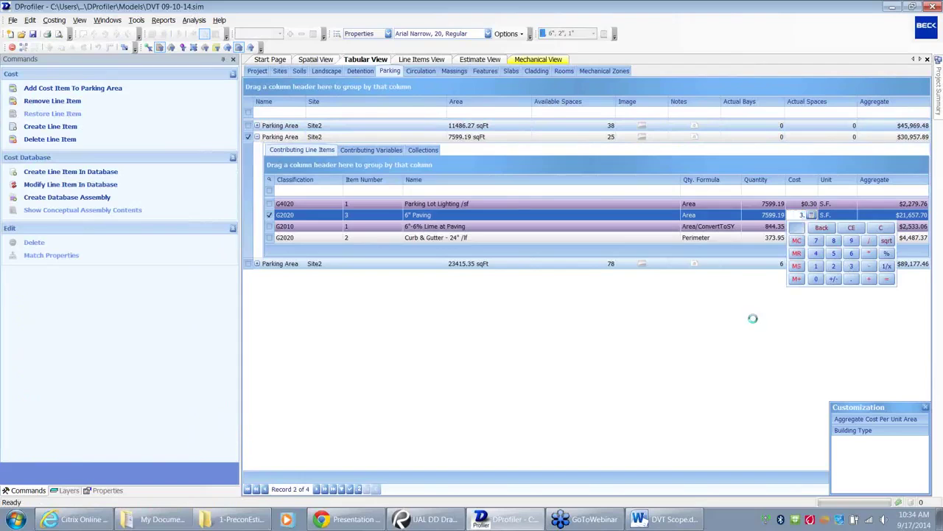
left_click(751, 318)
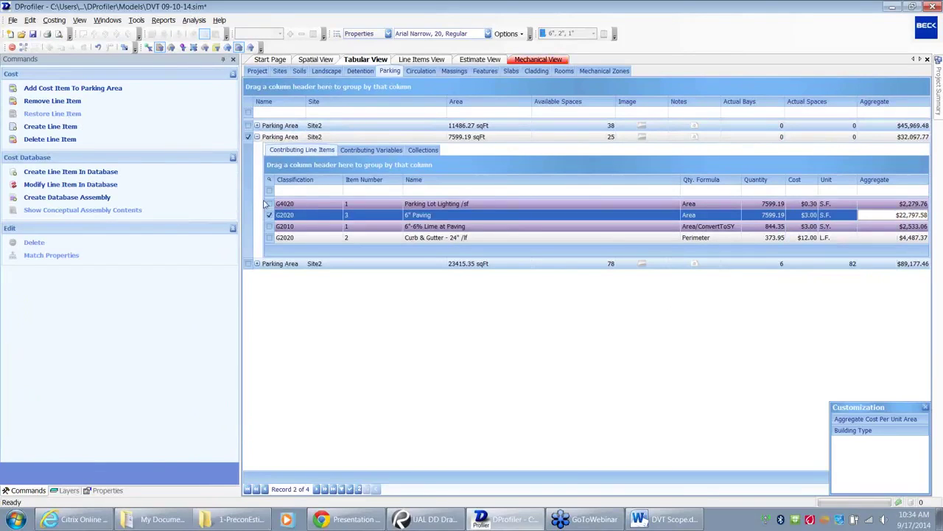
- View the Create Database Assembly form for the 6" Paving line item and dismiss it without saving an assembly
left_click(65, 198)
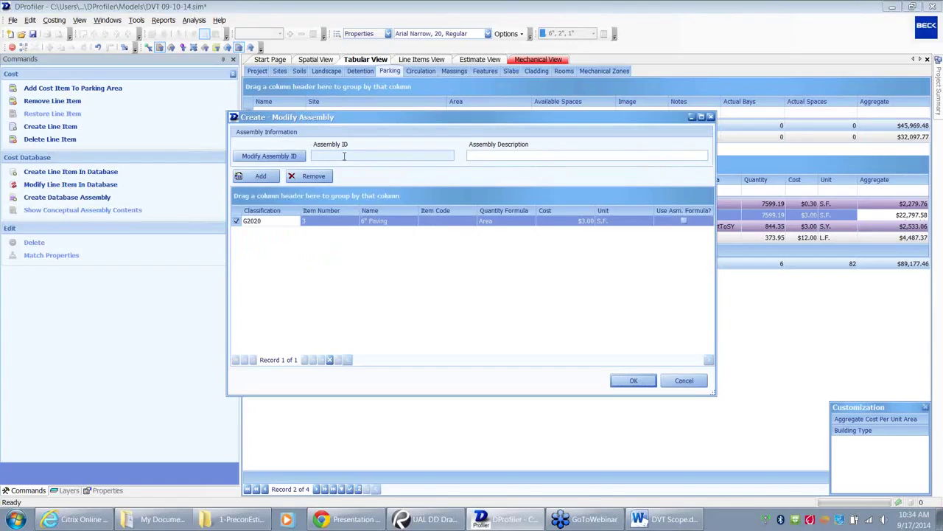
left_click(343, 156)
left_click(693, 383)
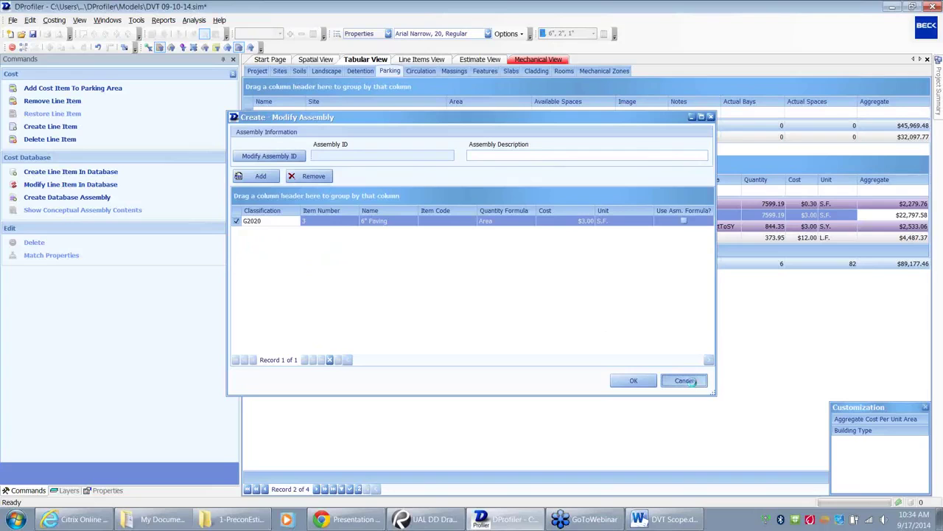
left_click(685, 380)
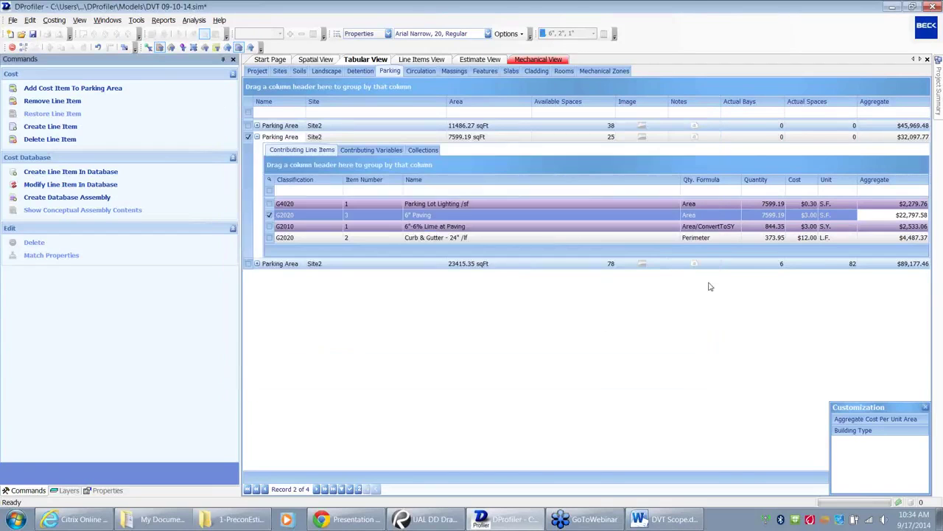
- Show the interior rooms in the 3D model and view the properties and cost breakdown of the office at the building's outer corner
left_click(317, 60)
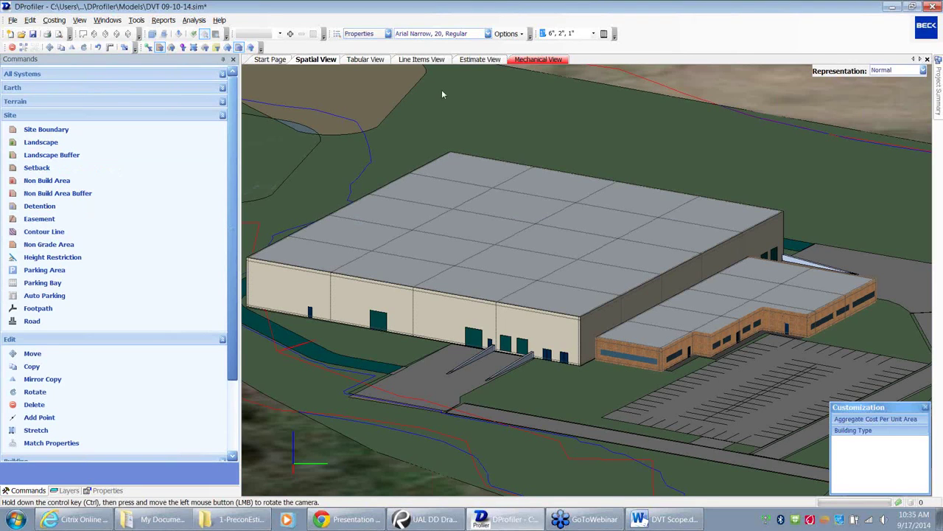
scroll(646, 336, "up", 6)
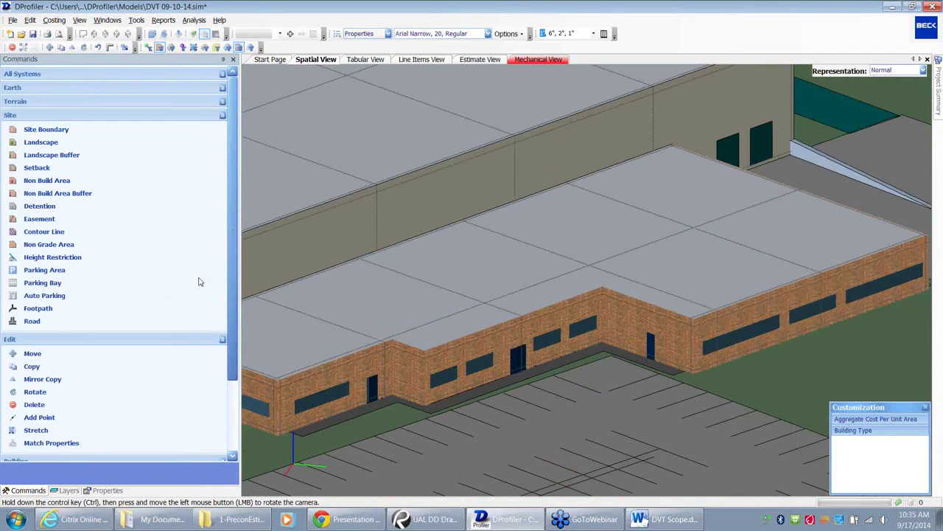
scroll(234, 280, "down", 3)
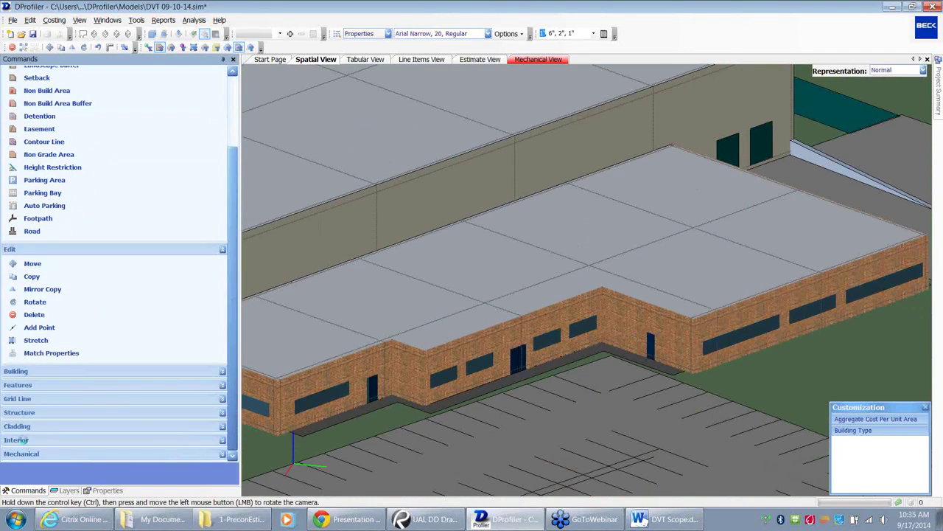
left_click(22, 440)
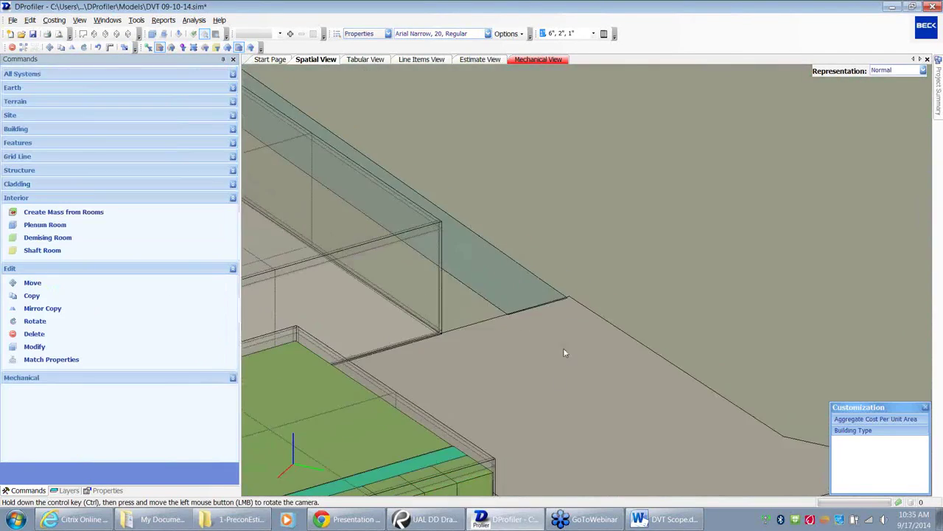
right_click(656, 323)
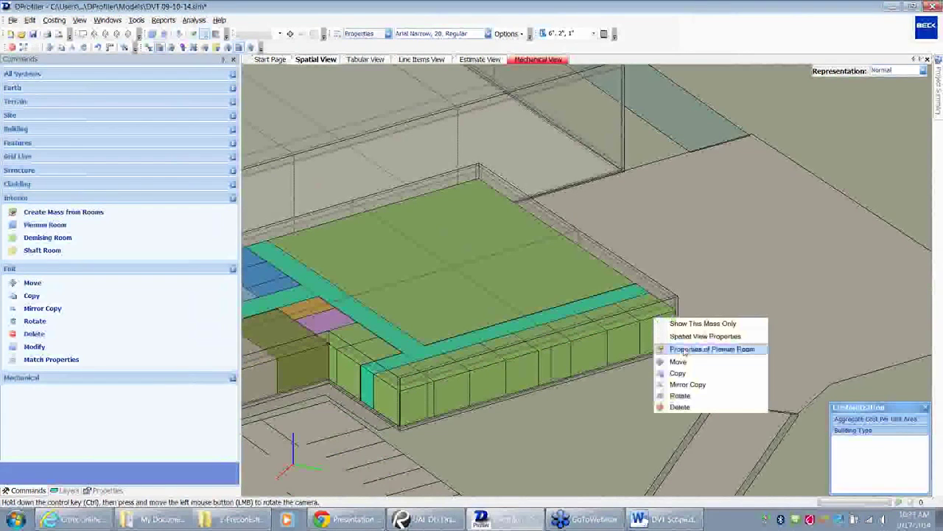
left_click(708, 349)
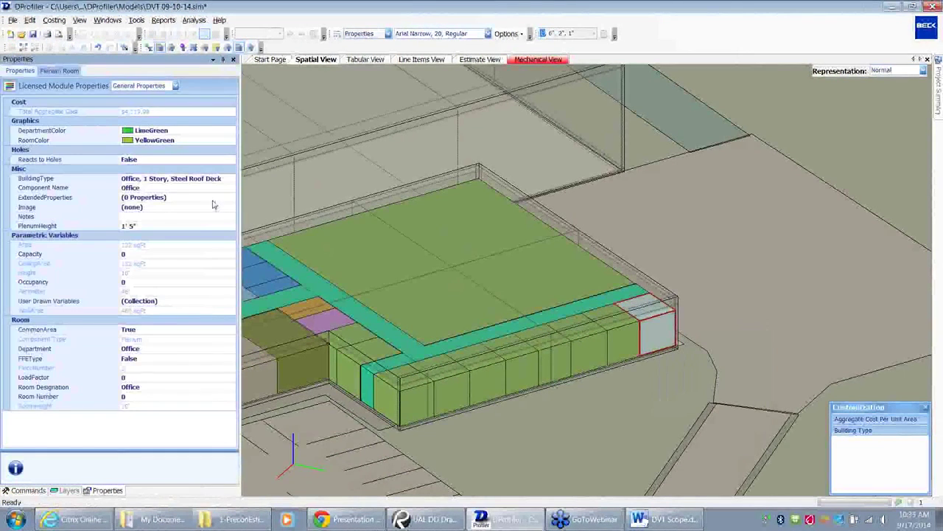
left_click(45, 72)
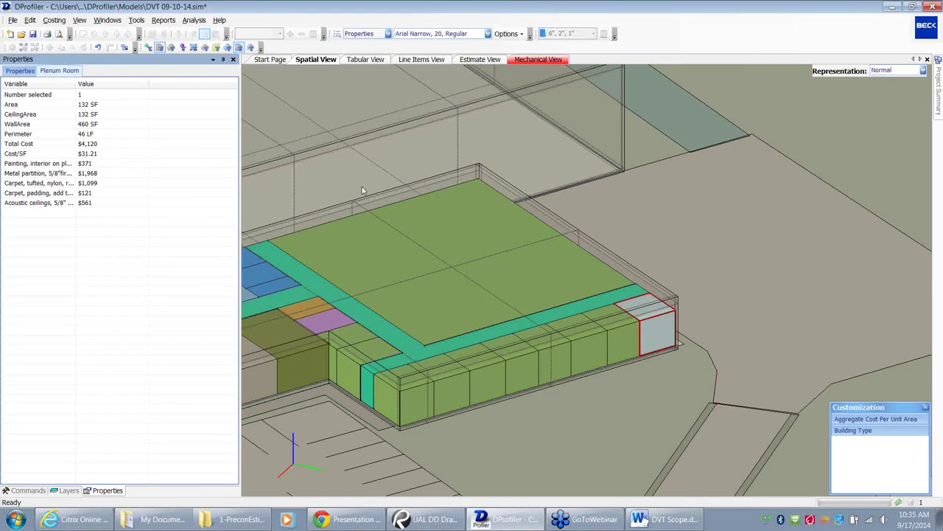
- Expand the first 132 sqFt office in the rooms table and examine the quantity formulas of its ceiling and carpet line items
left_click(354, 61)
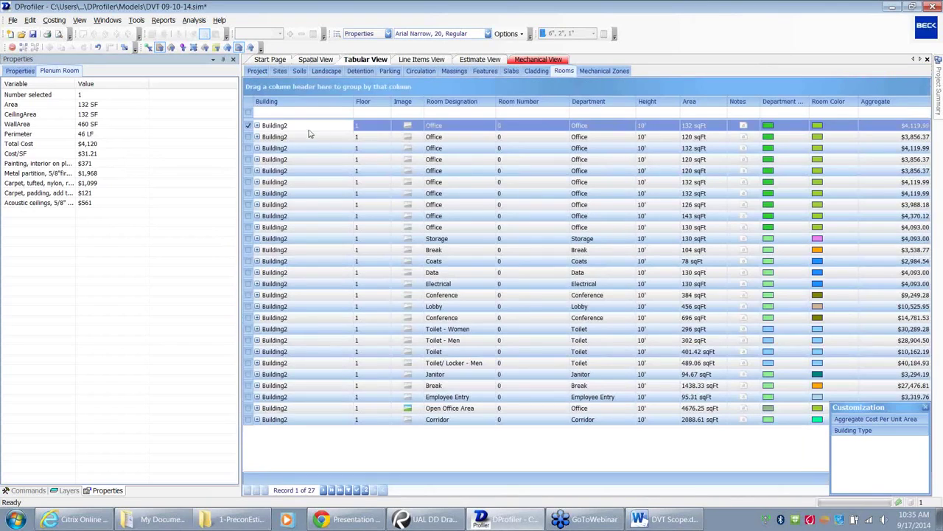
left_click(257, 126)
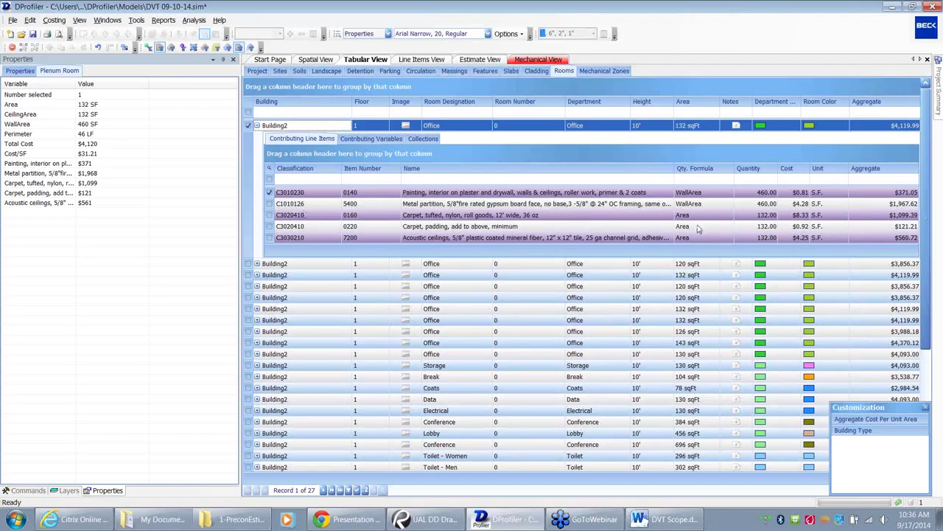
left_click(692, 238)
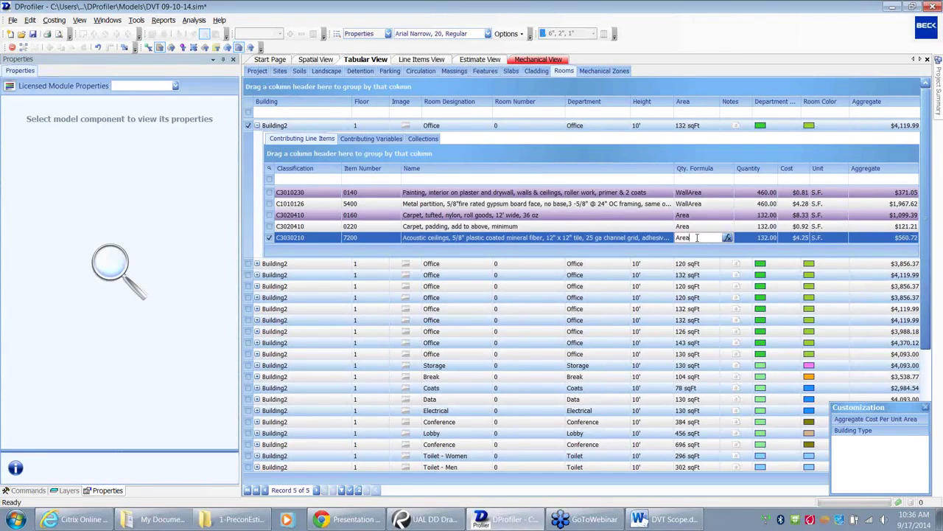
left_click(302, 227)
- Start a new line item for the office described as Door, with unit Ea. and an other price of $1,300.00
left_click(28, 490)
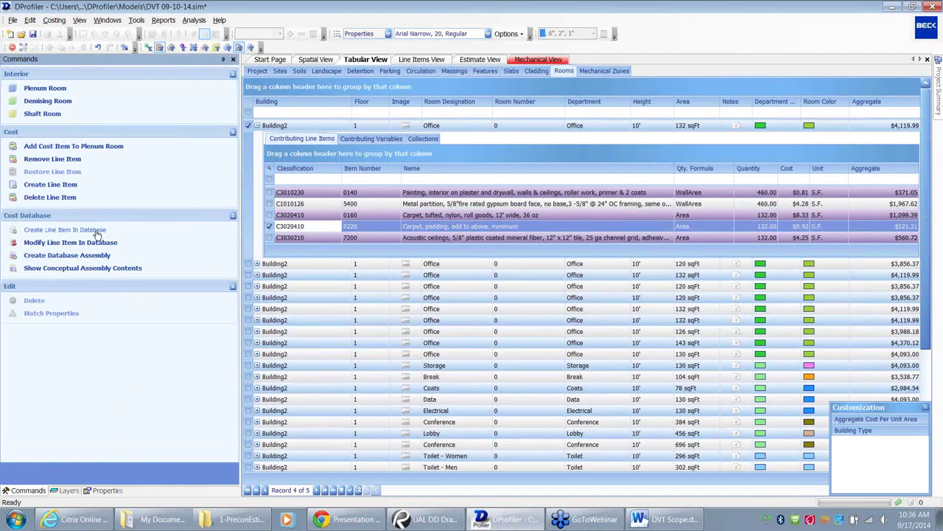
left_click(59, 186)
left_click(387, 149)
type("Door")
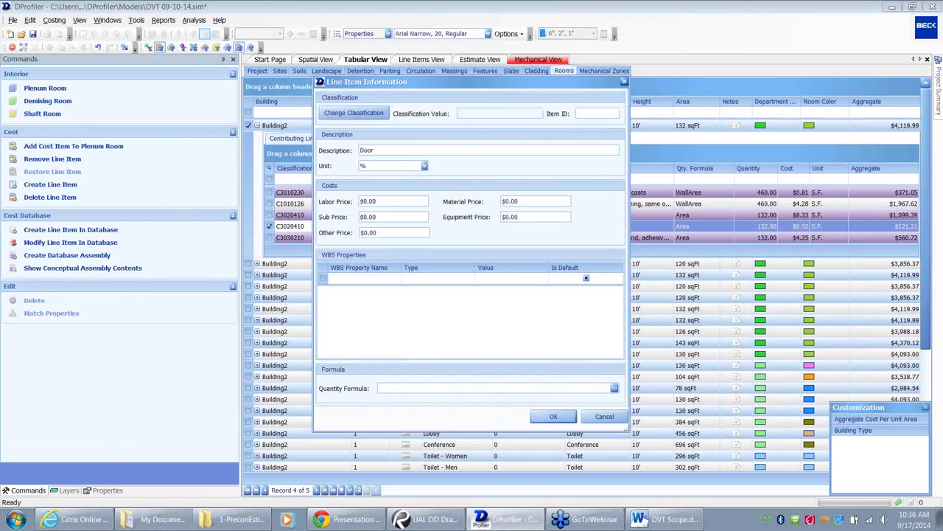
left_click(388, 166)
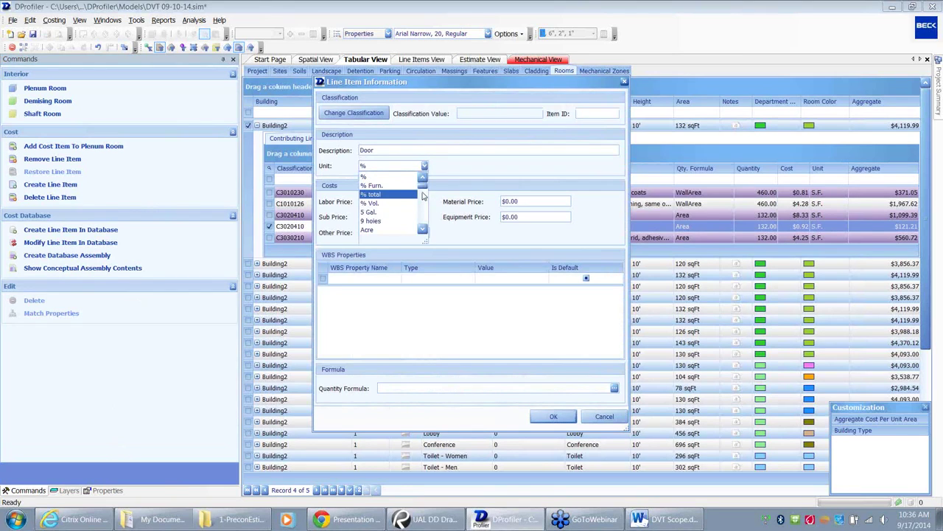
left_click(424, 230)
left_click(423, 230)
left_click(380, 220)
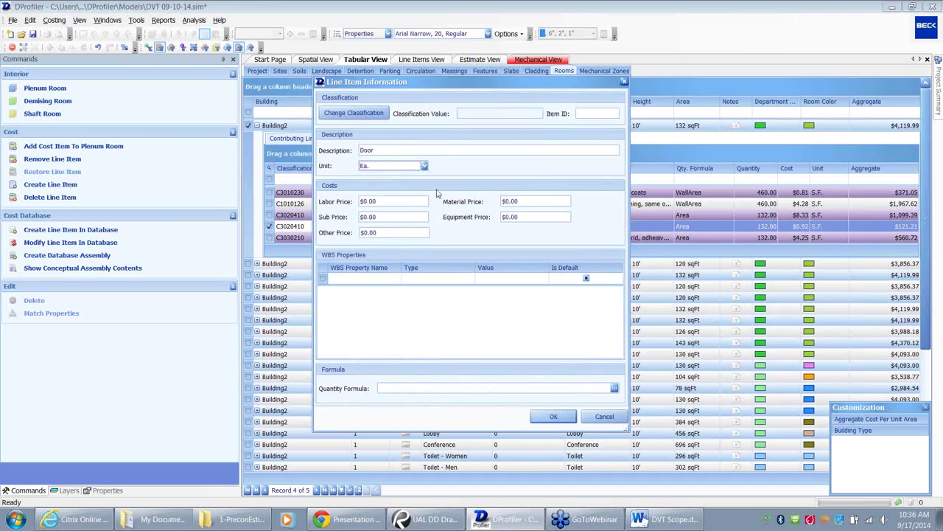
left_click(387, 233)
type("1.300.")
- Set the Door line item's quantity formula to Area /200
left_click(614, 389)
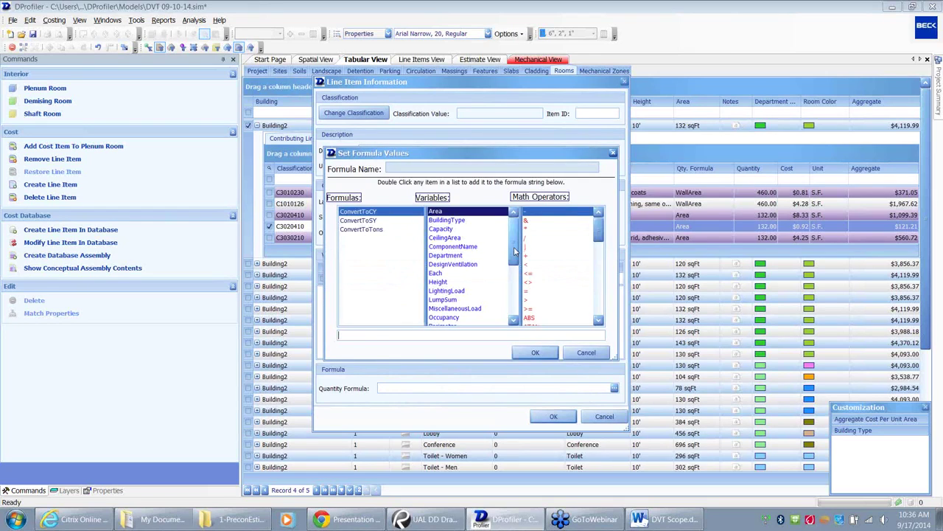
double_click(439, 212)
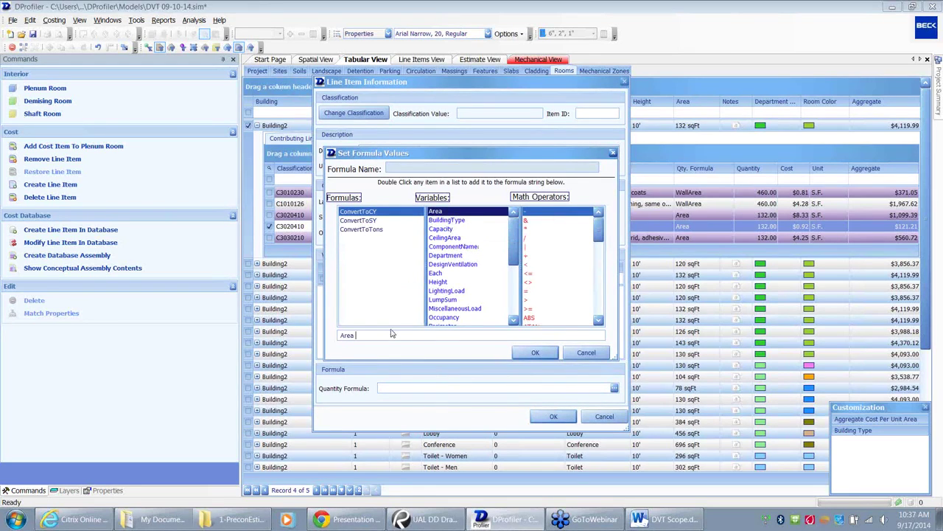
type("/")
type("200")
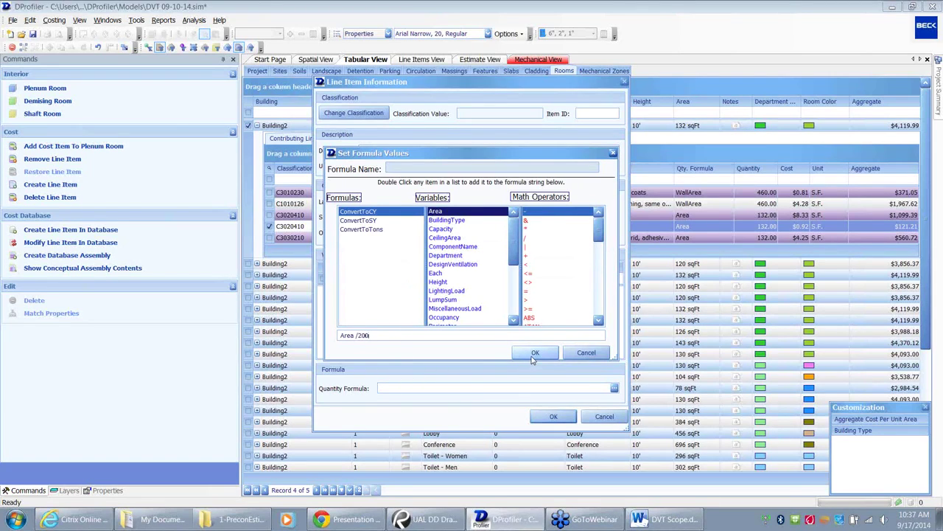
left_click(535, 355)
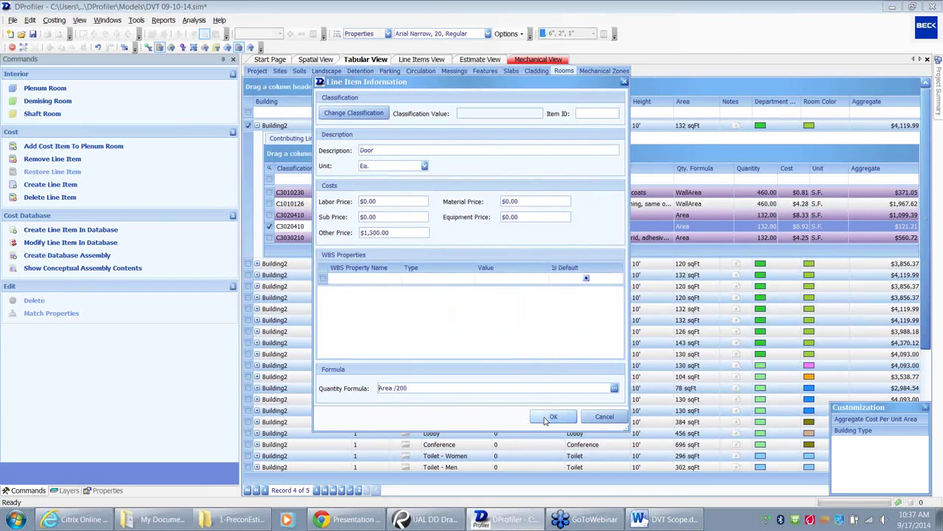
- Classify the Door line item under C1020 Interior doors, within Interiors and C10 Interior Construction
left_click(353, 112)
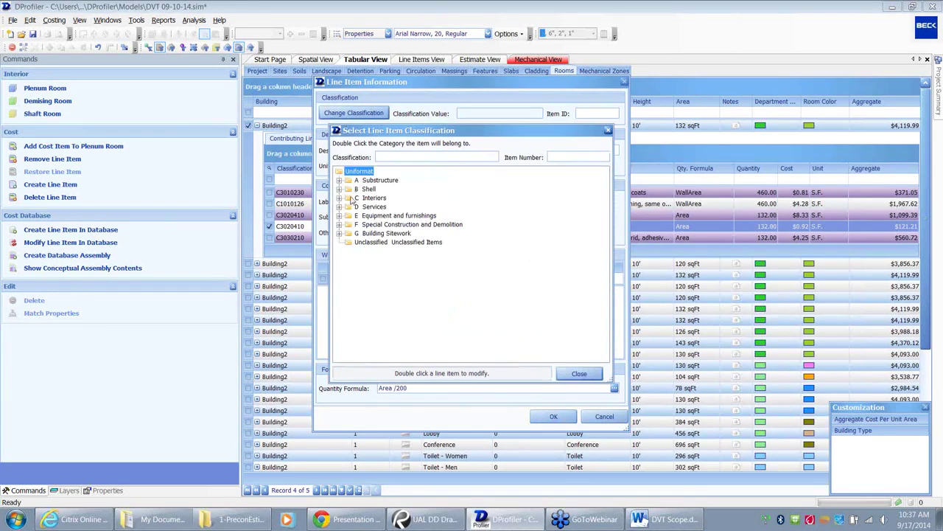
left_click(339, 197)
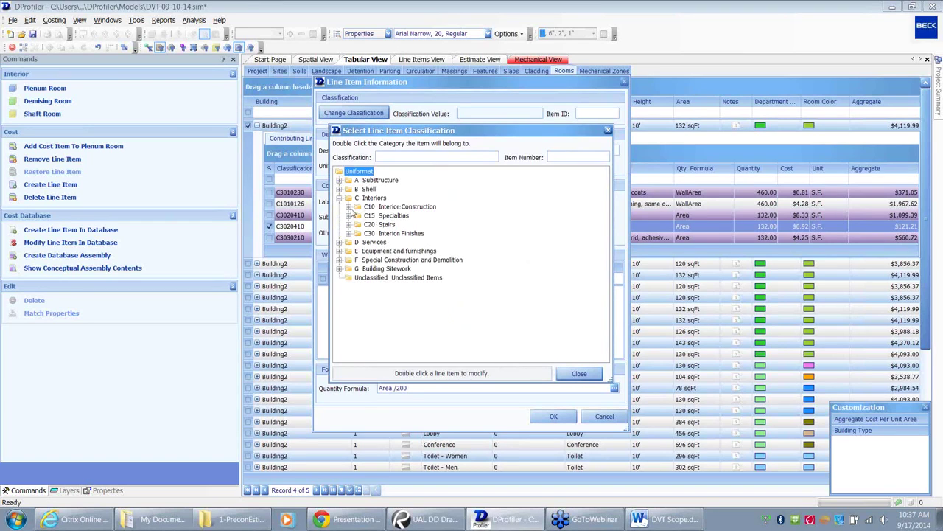
left_click(350, 207)
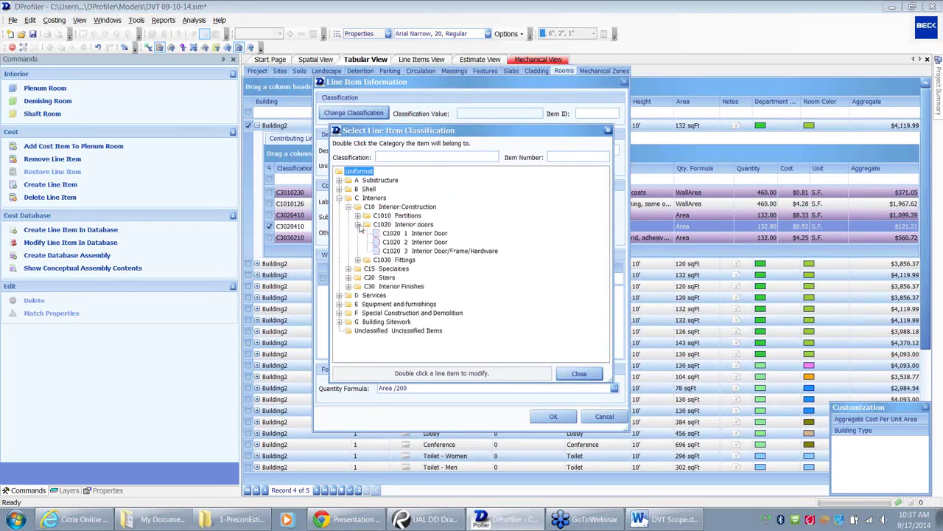
left_click(357, 225)
double_click(434, 252)
left_click(577, 373)
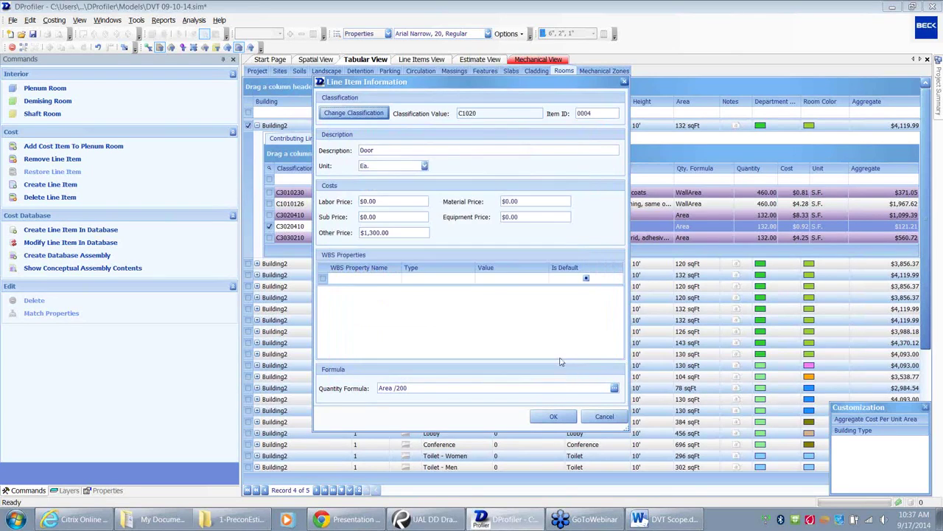
- Change the new line item's description to "HM Frame, Door, Hardware" and add the item to the office
left_click(361, 150)
type("HM ")
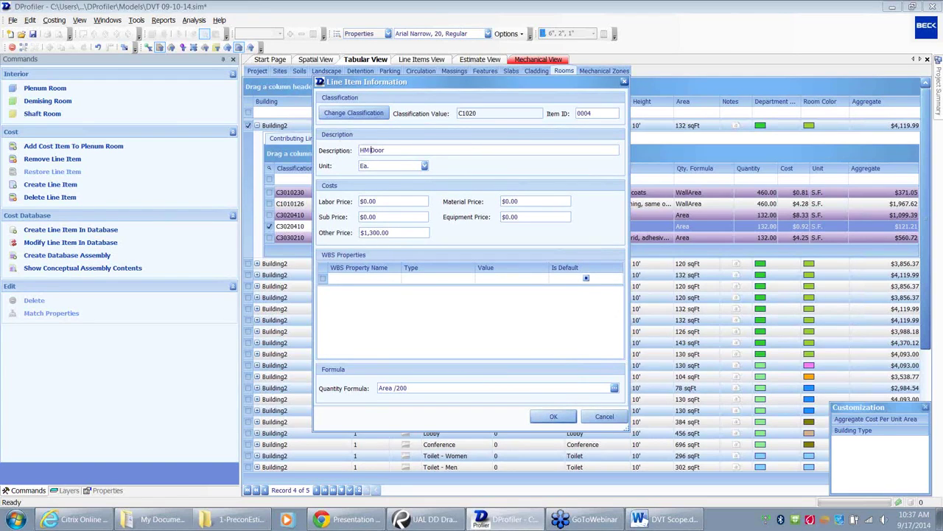
type("Frame,")
left_click(414, 150)
type(", Hardware")
left_click(555, 417)
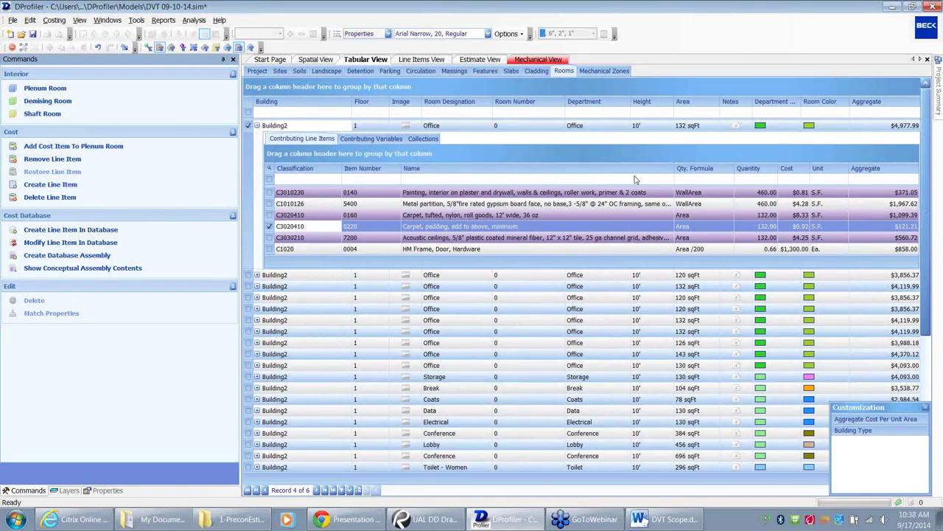
- Set the quantity formula of the office's metal partition line item to WallArea/2
left_click(445, 204)
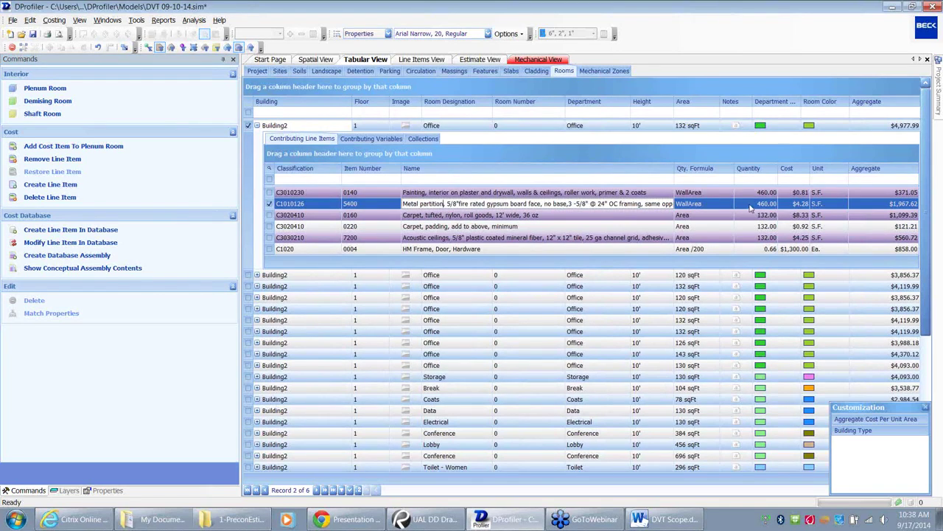
left_click(709, 205)
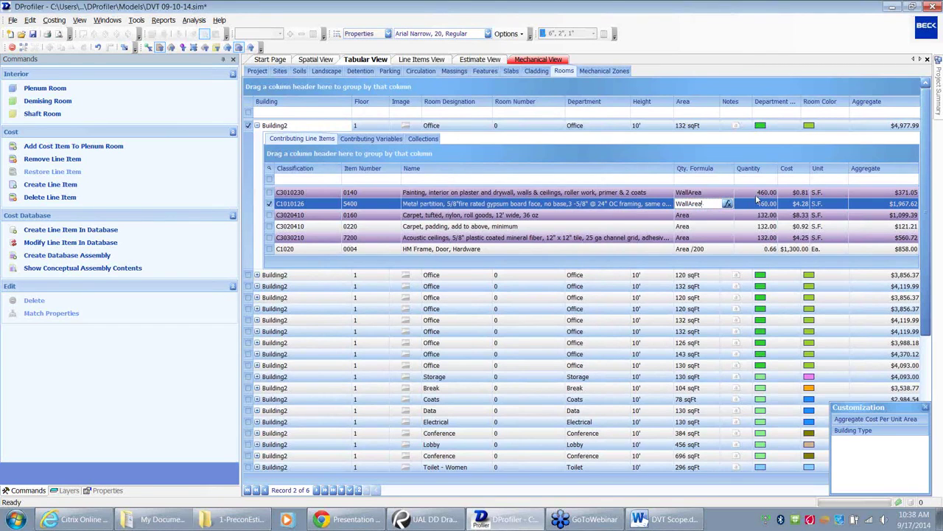
left_click(728, 204)
left_click(405, 333)
type("/")
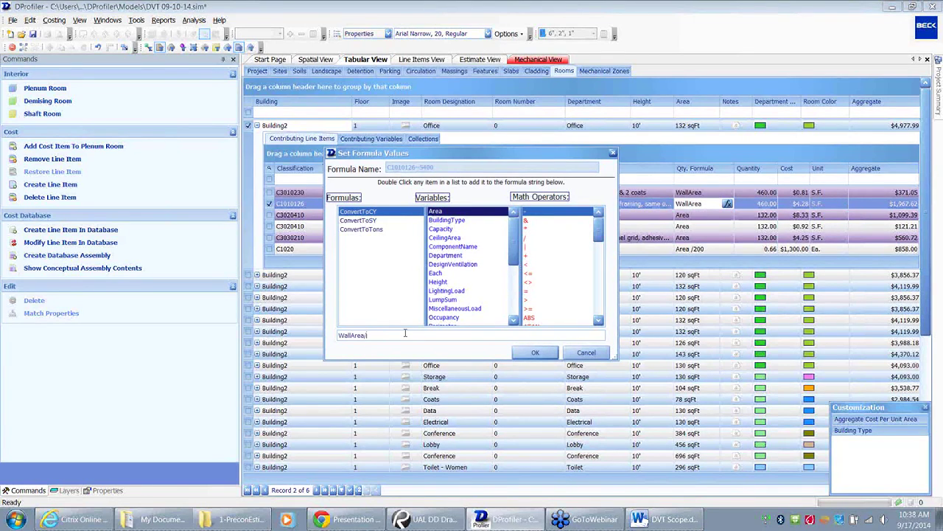
type("3")
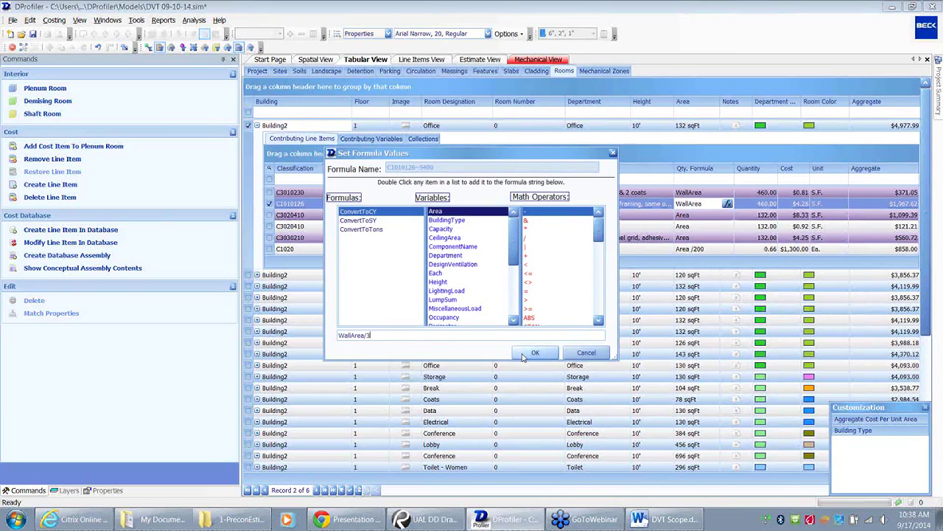
double_click(369, 336)
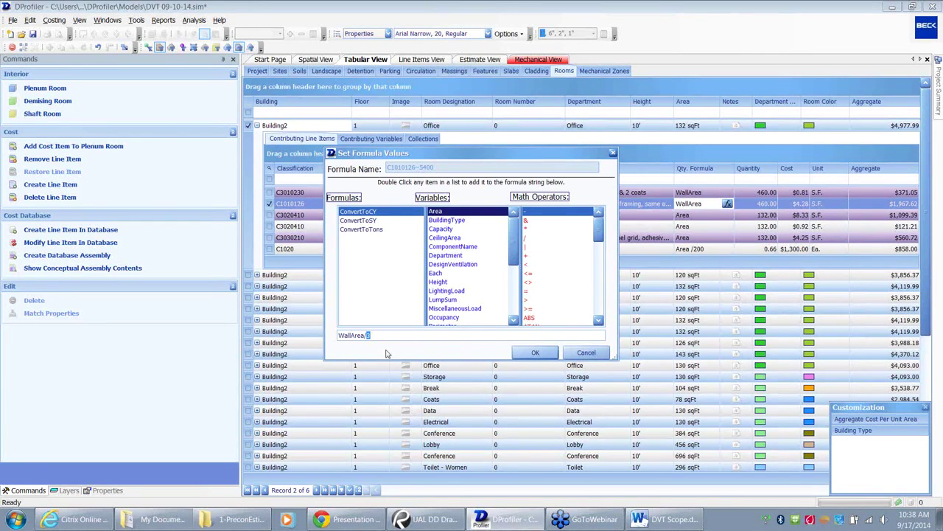
type("2")
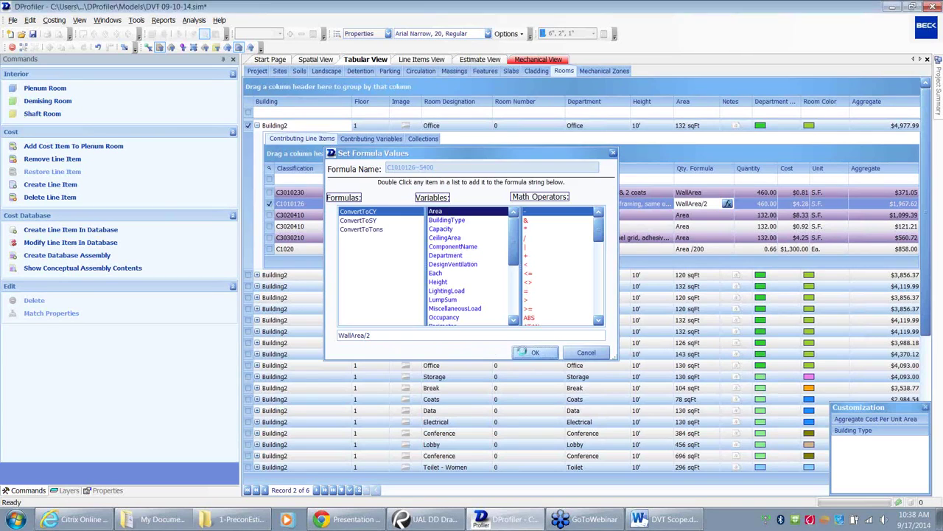
left_click(535, 353)
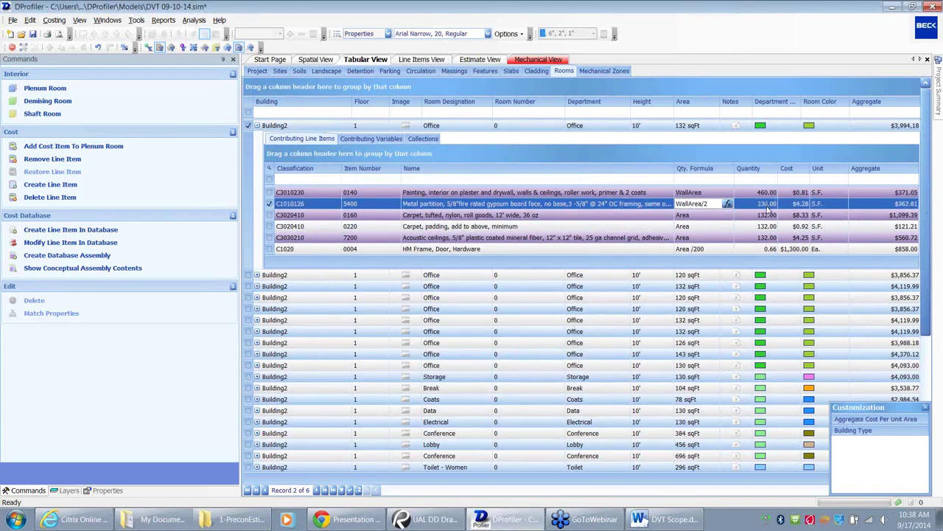
- Change the metal partition line item's quantity formula to WallArea*3/4
left_click(727, 204)
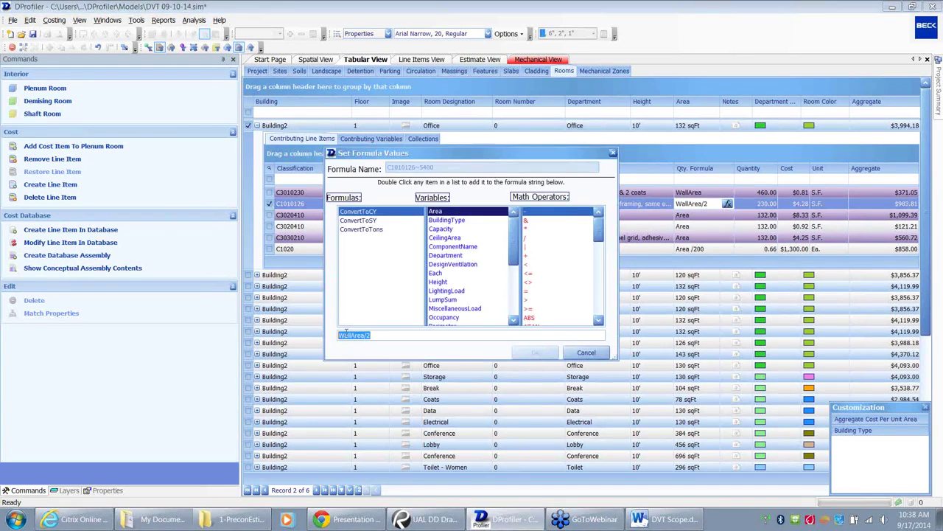
double_click(406, 336)
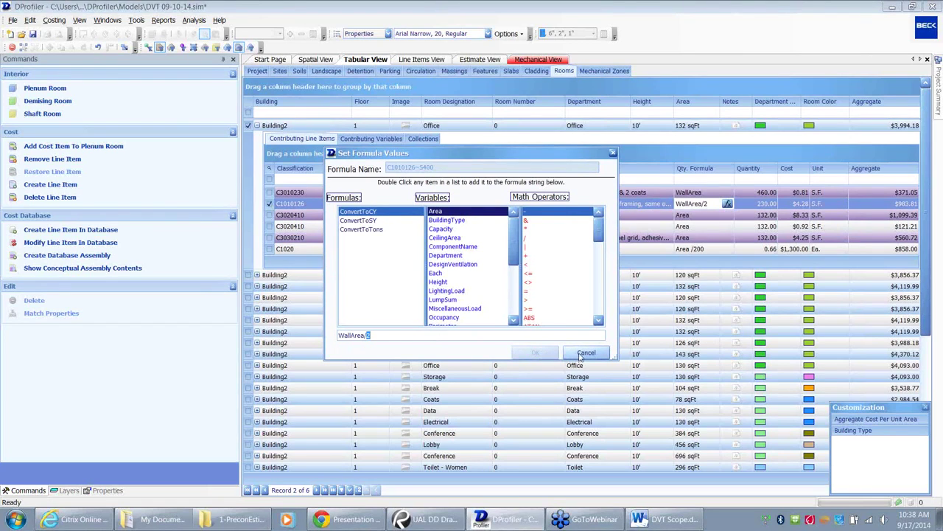
key("BackSpace")
key("BackSpace")
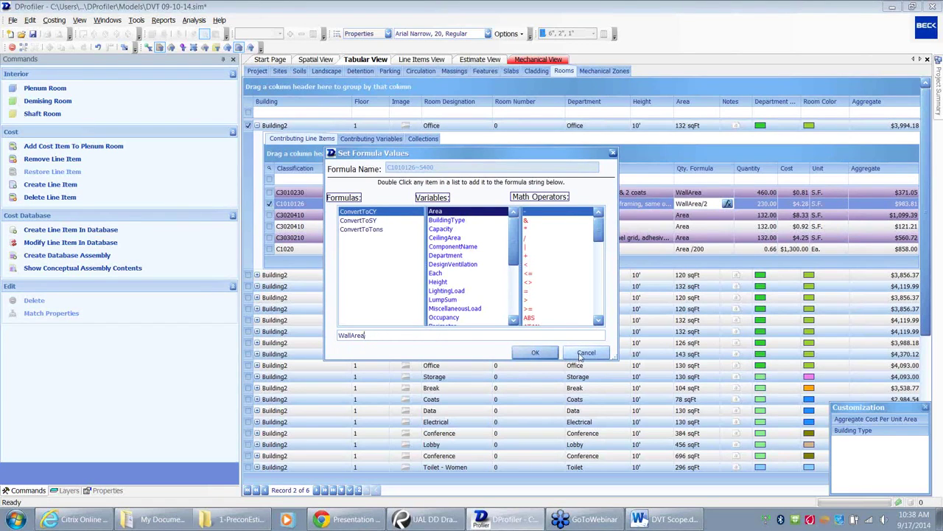
type("*3/4")
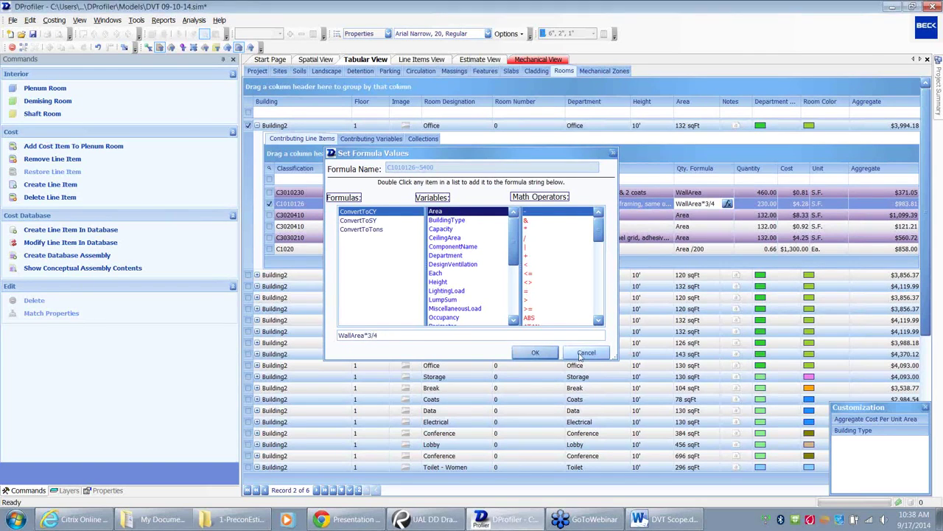
- Apply the WallArea*3/4 quantity formula to the office's metal partition line item
key("Return")
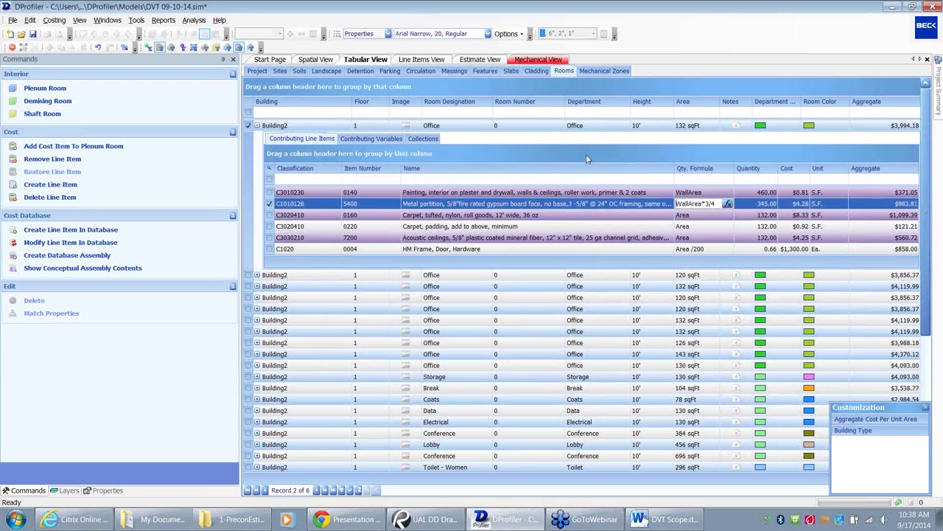
- Examine the structure of the warehouse and office buildings in the 3D spatial model
left_click(315, 59)
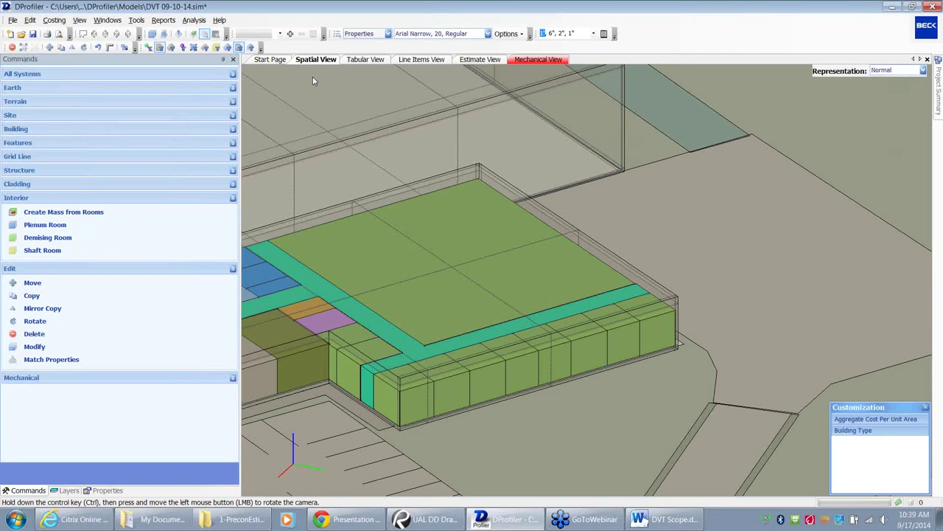
left_click(22, 170)
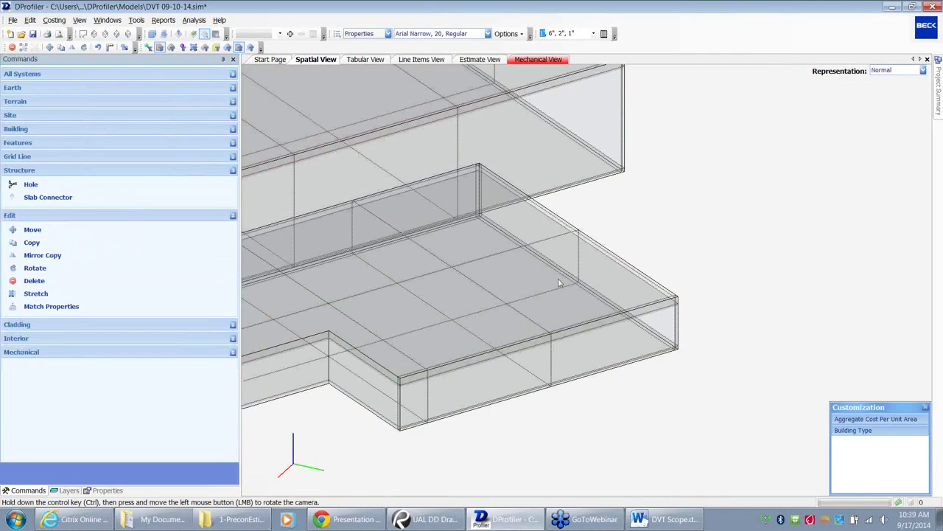
scroll(560, 287, "up", 5)
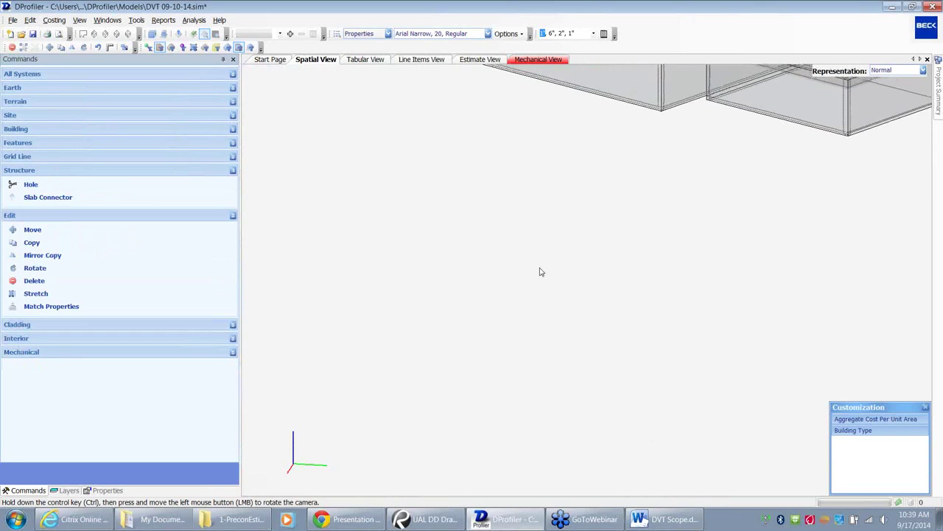
scroll(528, 351, "down", 3)
scroll(528, 350, "down", 2)
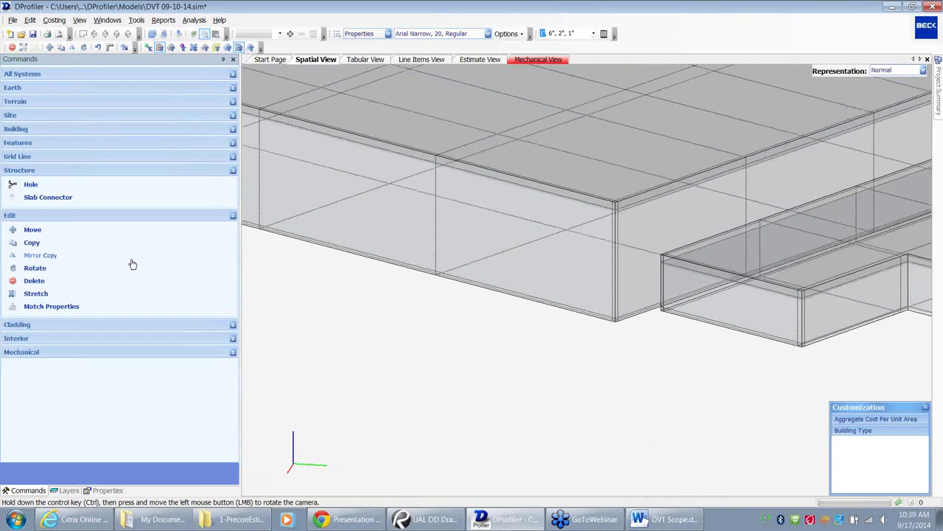
- Examine the warehouse's grid lines and floor and roof level markers from several angles in the spatial model
left_click(22, 158)
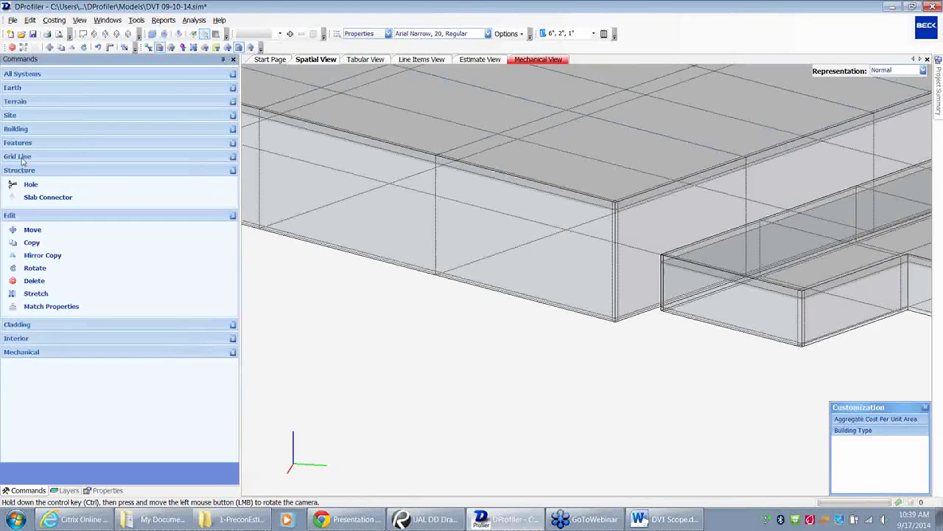
left_click_drag(628, 360, 576, 322, "ctrl")
scroll(510, 282, "down", 5)
scroll(576, 322, "up", 3)
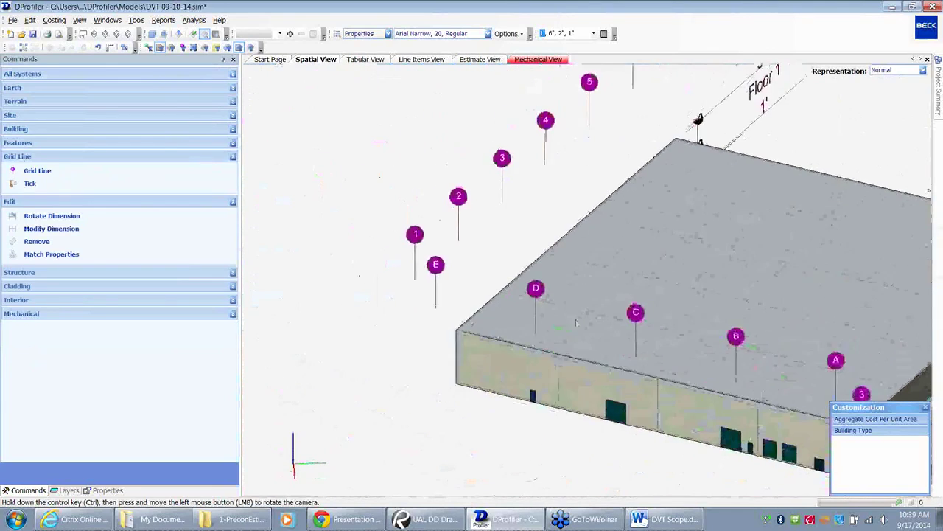
scroll(577, 323, "up", 6)
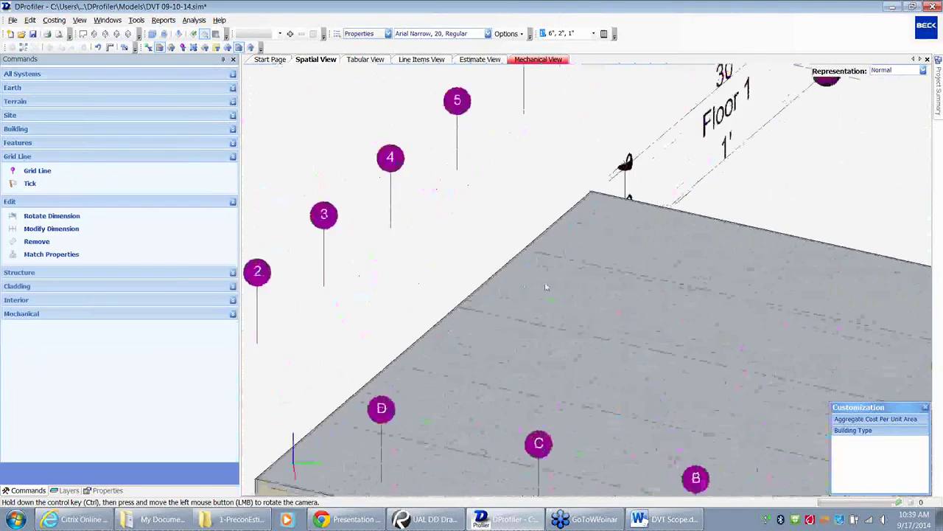
scroll(562, 258, "down", 4)
scroll(562, 258, "up", 5)
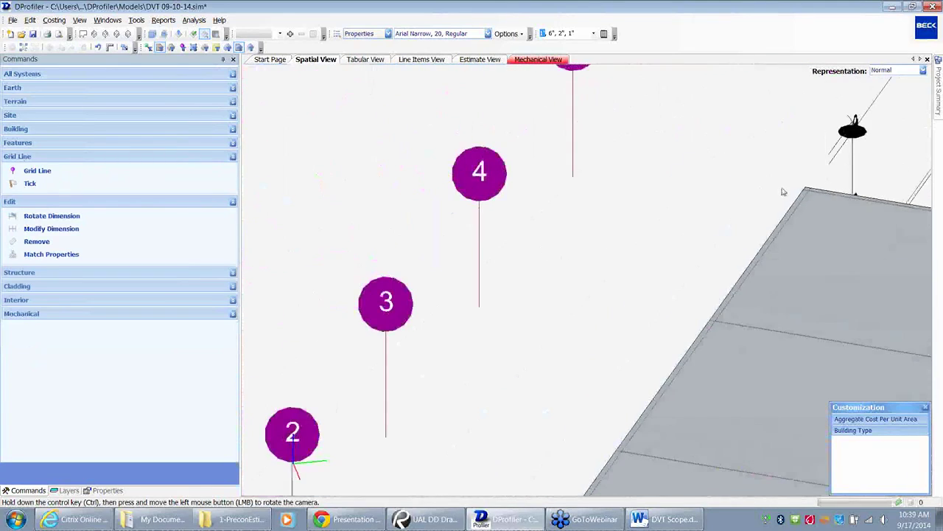
scroll(662, 197, "down", 2)
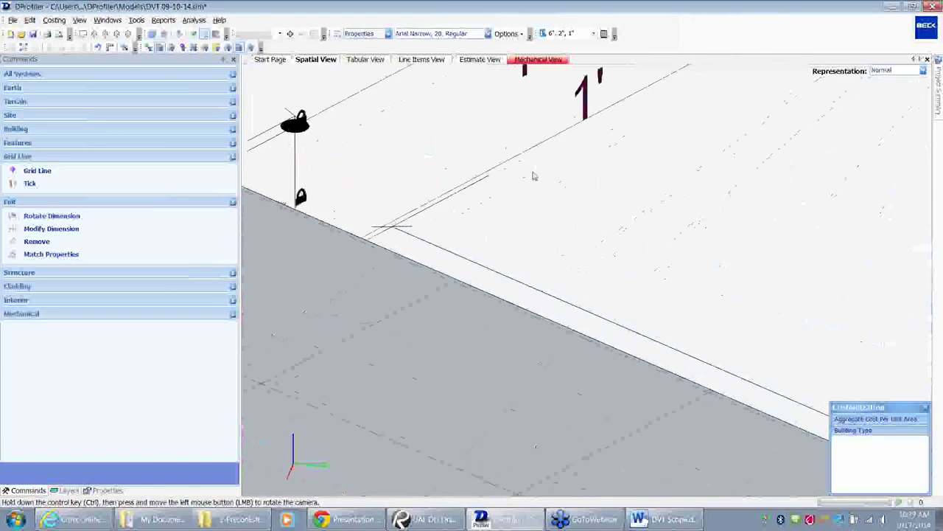
scroll(533, 177, "down", 2)
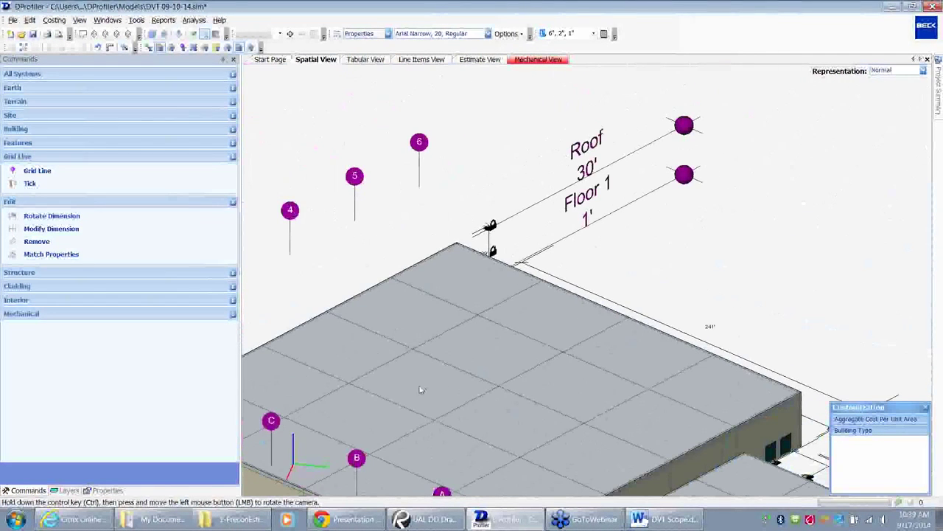
scroll(652, 235, "down", 4)
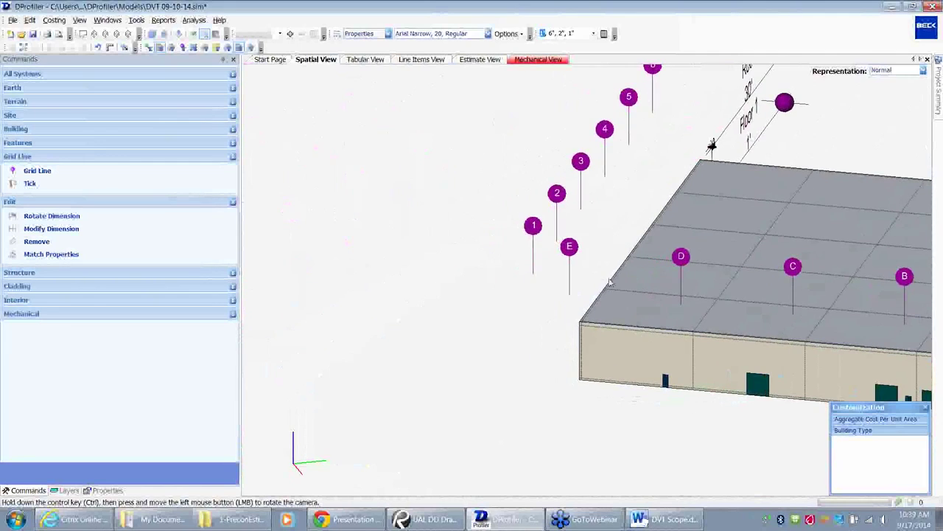
scroll(652, 234, "up", 3)
scroll(653, 235, "up", 5)
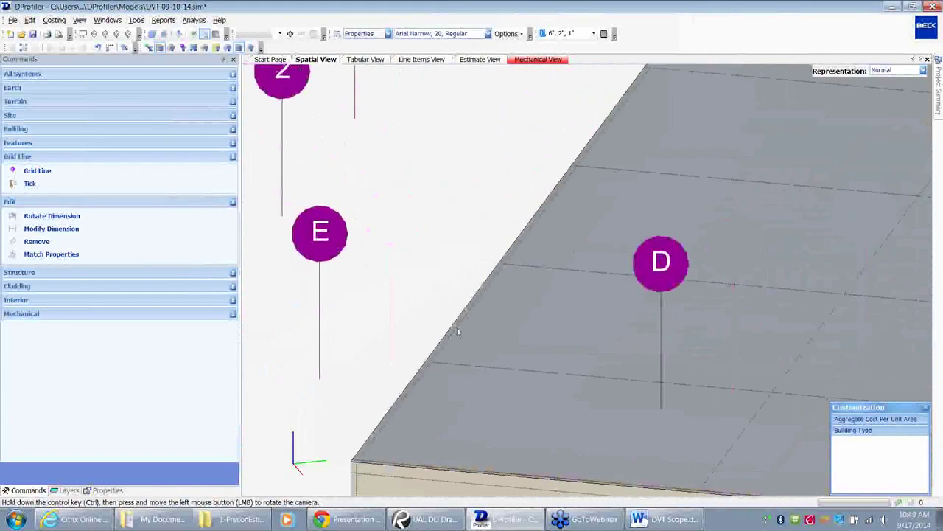
scroll(449, 259, "down", 3)
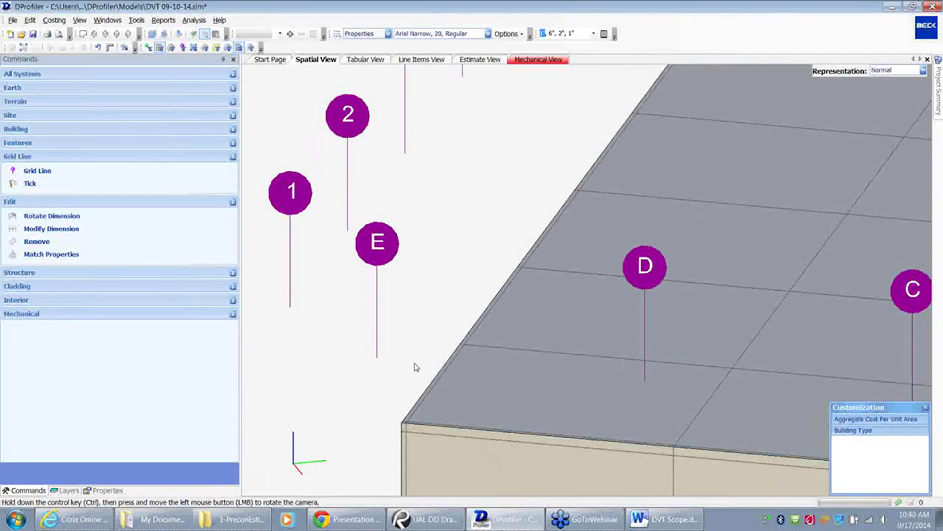
middle_click_drag(414, 366, 383, 261)
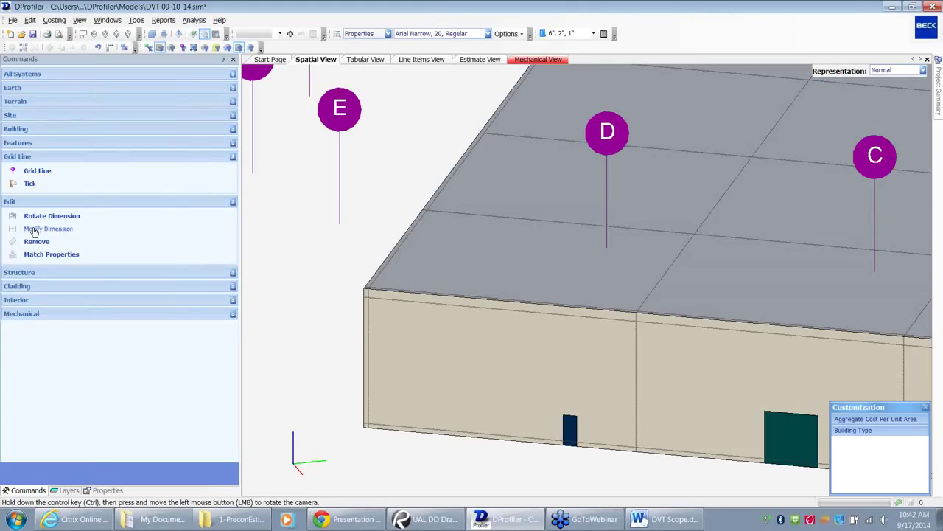
- Create a rectangular plenum room about 64' long in the warehouse corner, with designation Plenum and department Unknown
left_click(34, 301)
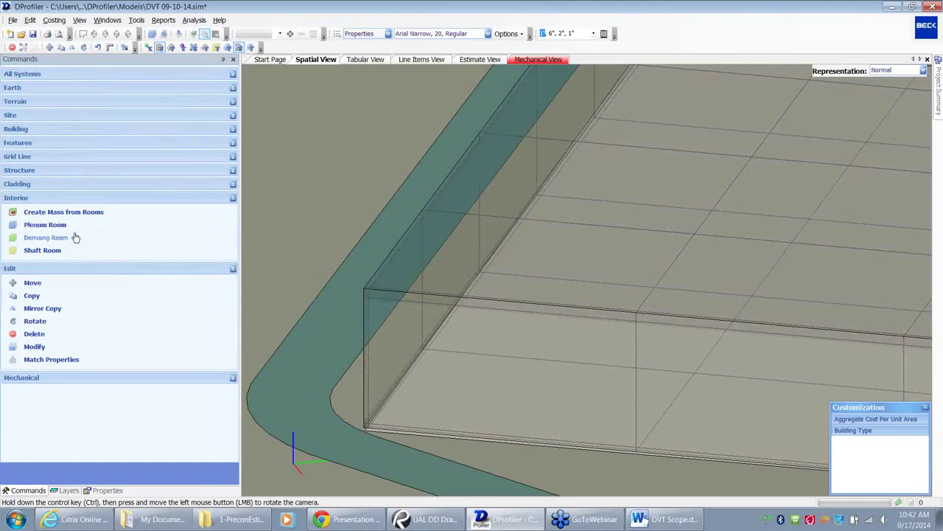
left_click(48, 237)
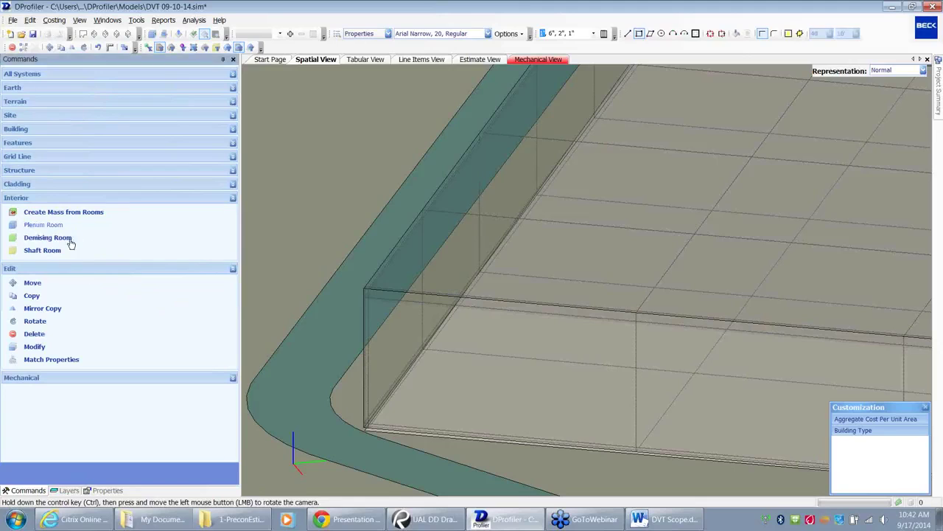
left_click(403, 419)
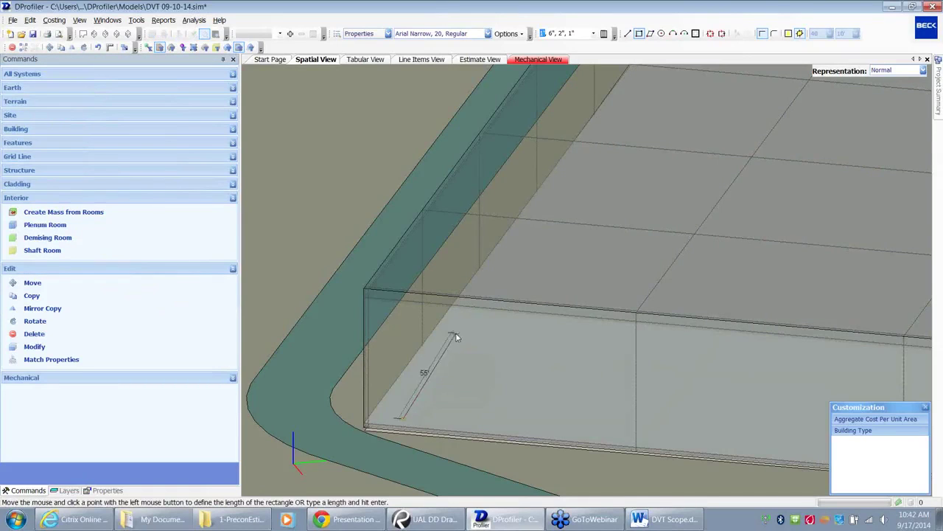
left_click(471, 322)
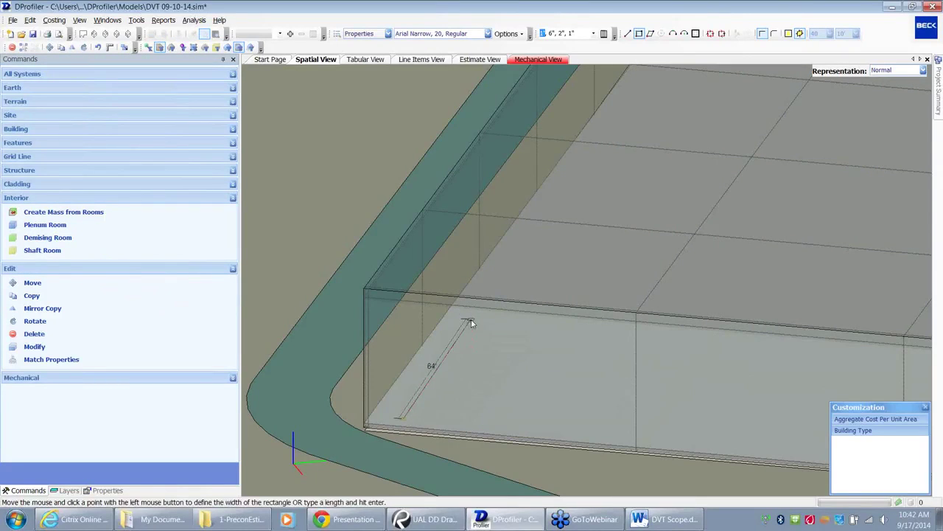
left_click(658, 329)
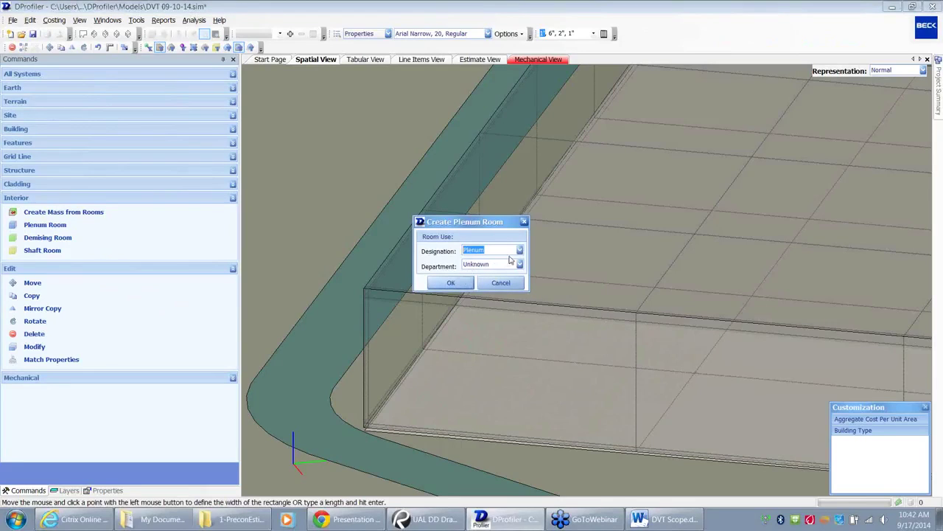
left_click(450, 283)
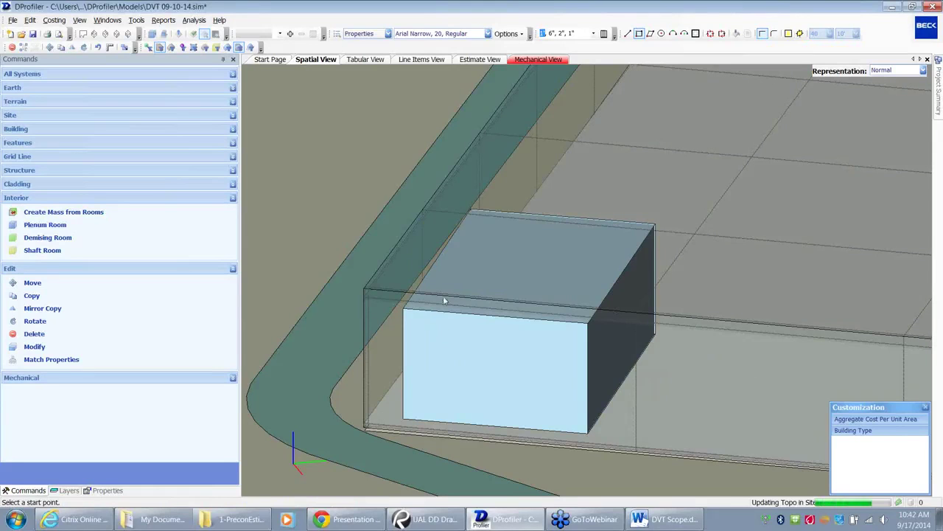
- Select Building1's plenum room in the tabular room list, review the Rooms cost collections, and return to the spatial model
left_click(365, 60)
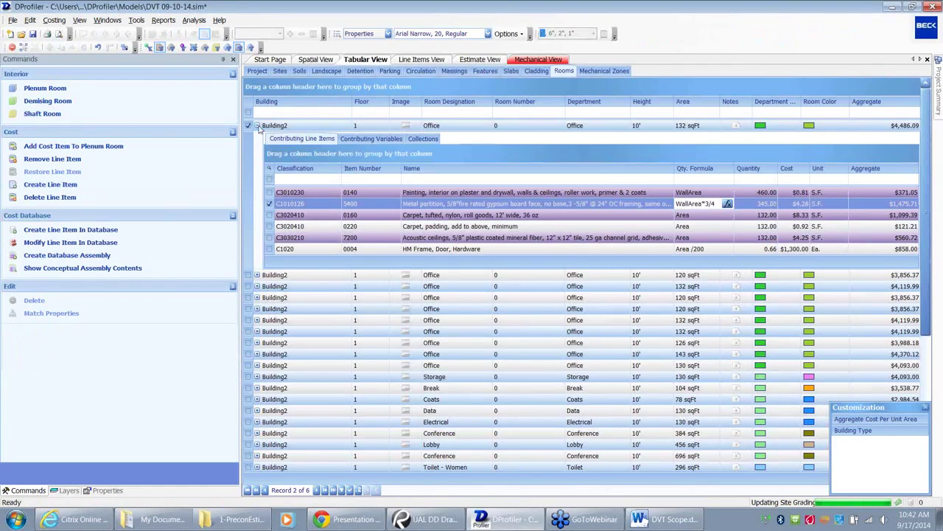
left_click(257, 126)
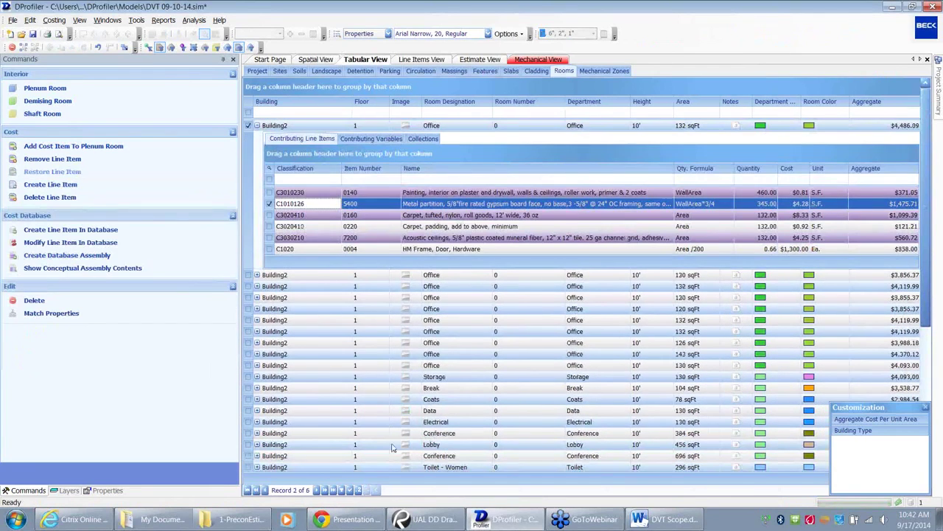
scroll(516, 339, "down", 3)
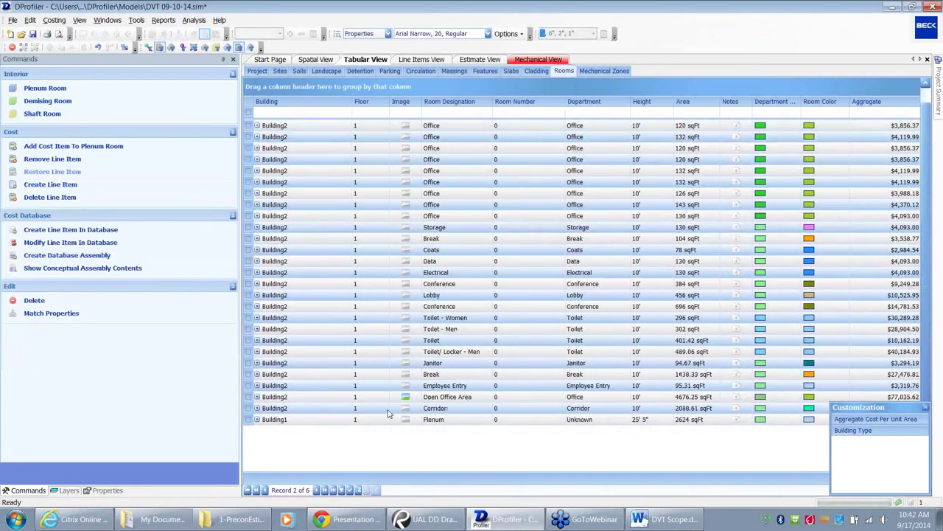
left_click(285, 421)
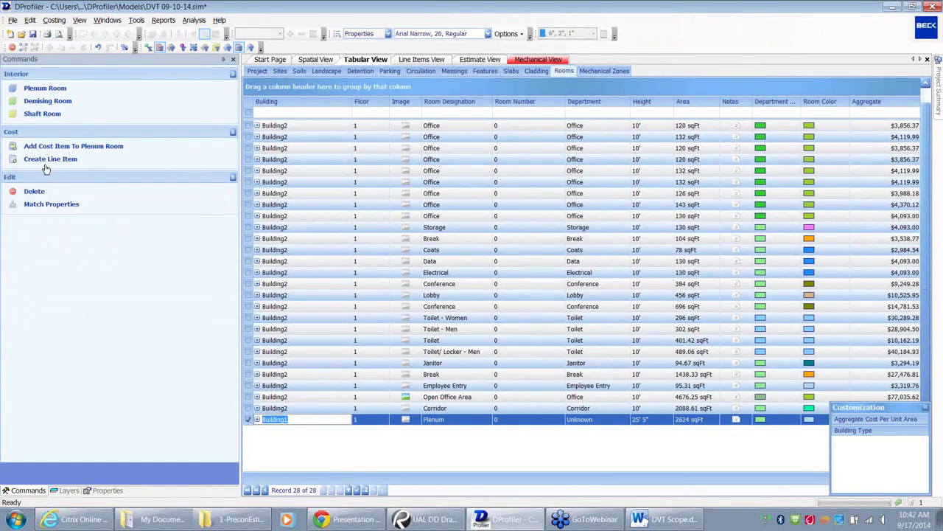
left_click(72, 147)
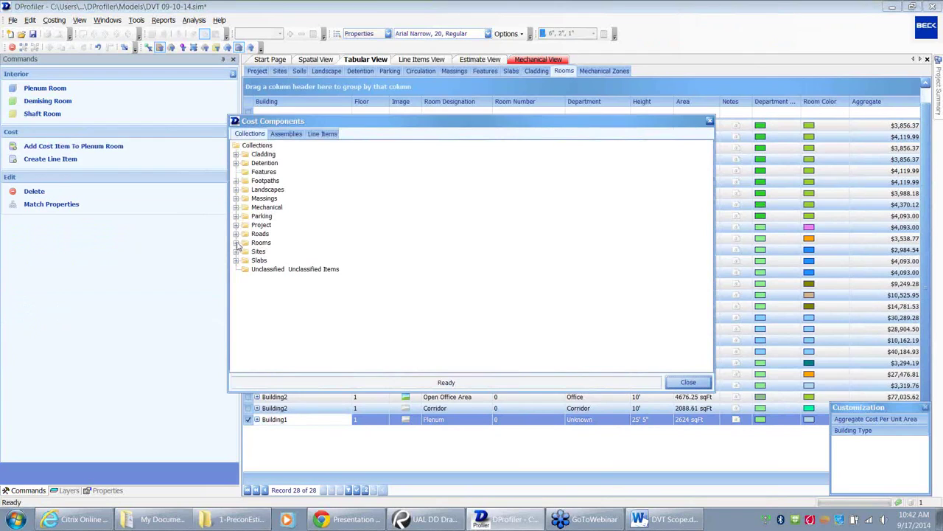
left_click(237, 243)
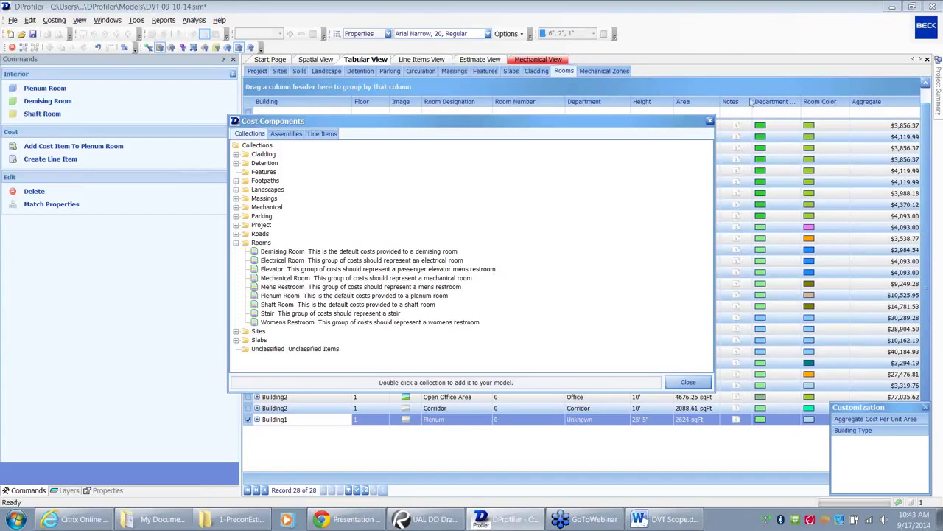
left_click(711, 122)
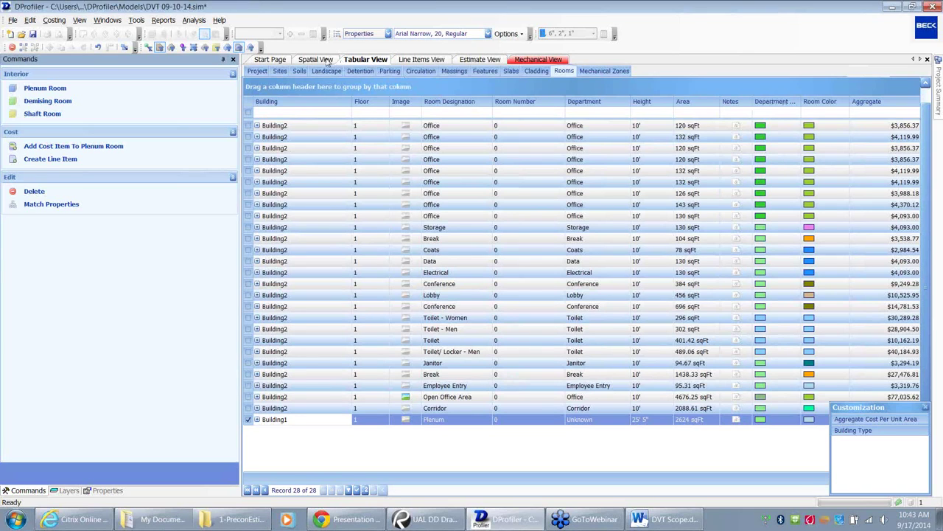
left_click(317, 60)
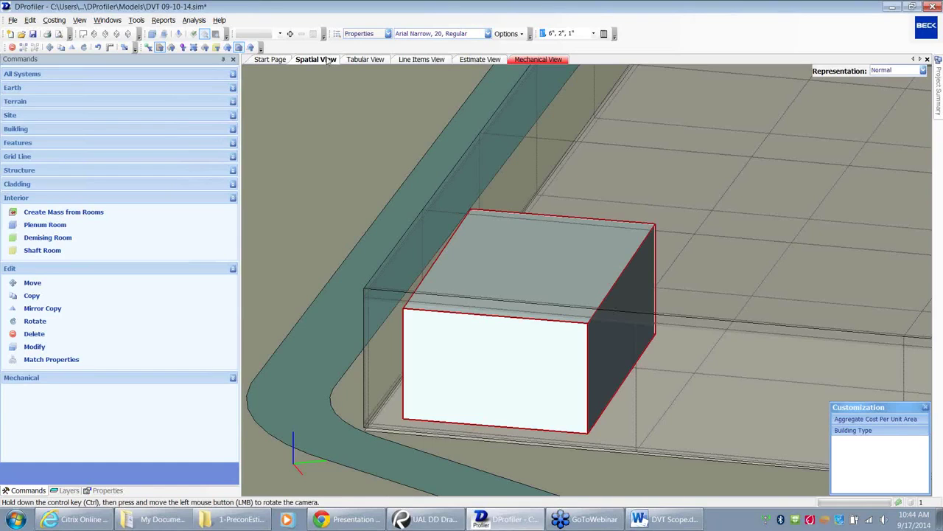
- Switch to the DVT Scope document in Word and review its Slab On Grade, Exterior Walls and Building Structure sections
left_click(655, 520)
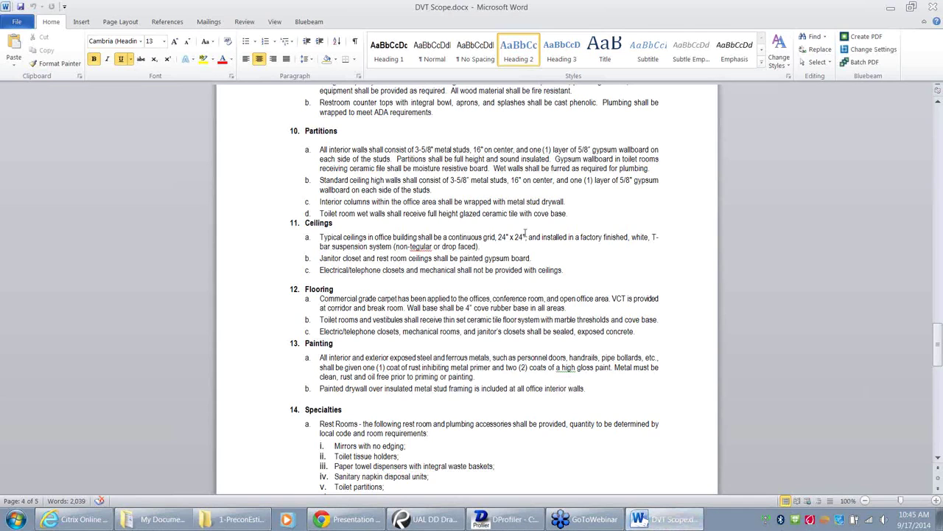
scroll(576, 258, "up", 8)
scroll(575, 258, "up", 15)
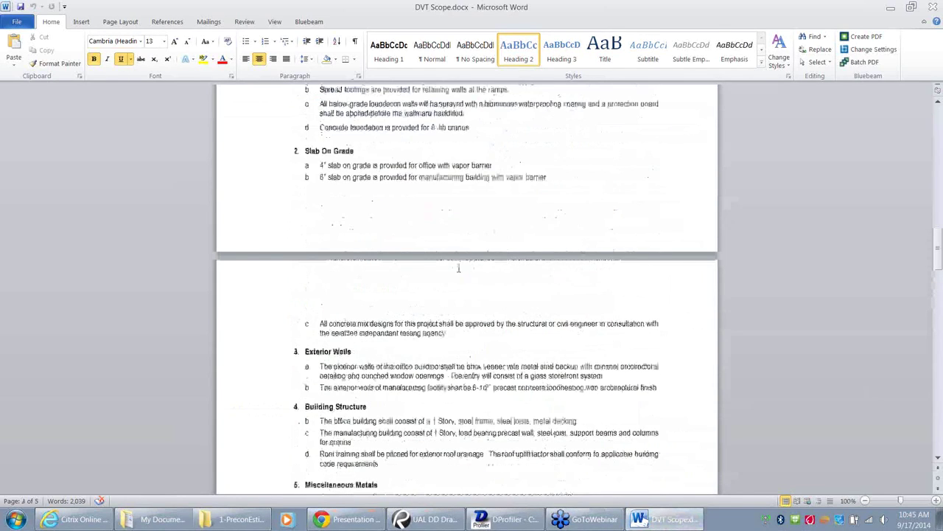
scroll(402, 353, "down", 1)
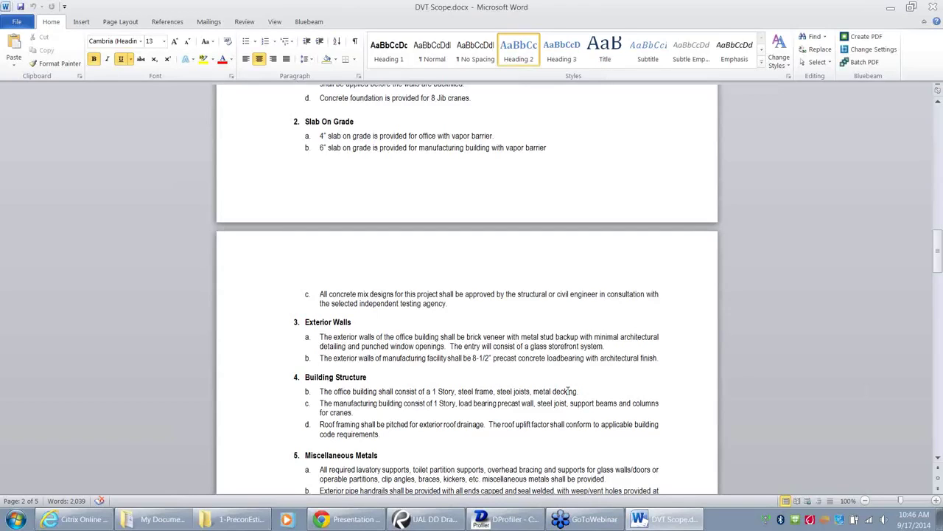
- Switch back to DProfiler and review the file import options, such as DWG/DXF, Components and SketchUp, without importing anything
left_click(505, 519)
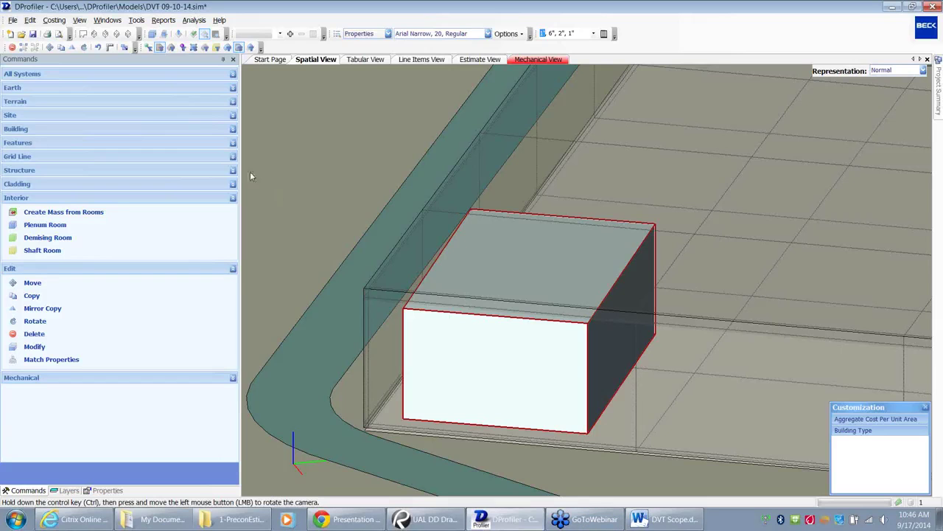
left_click(12, 20)
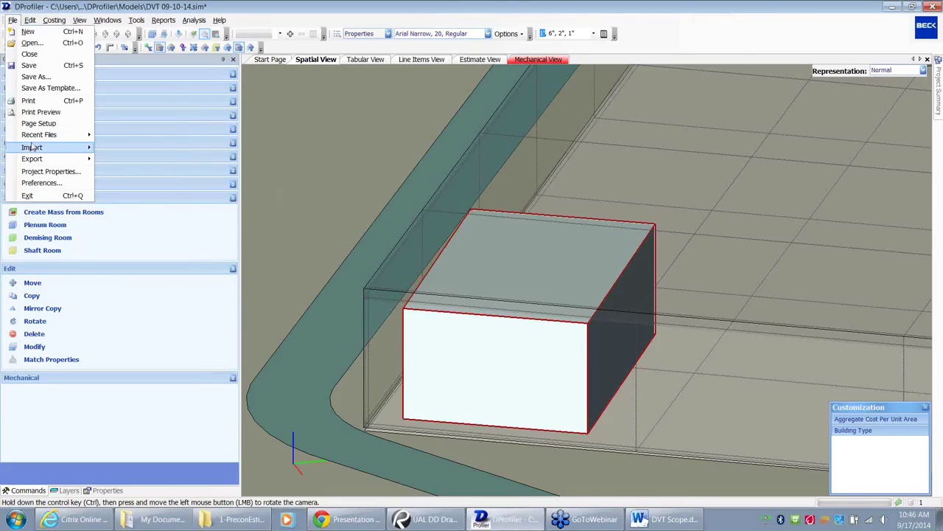
mouse_move(33, 148)
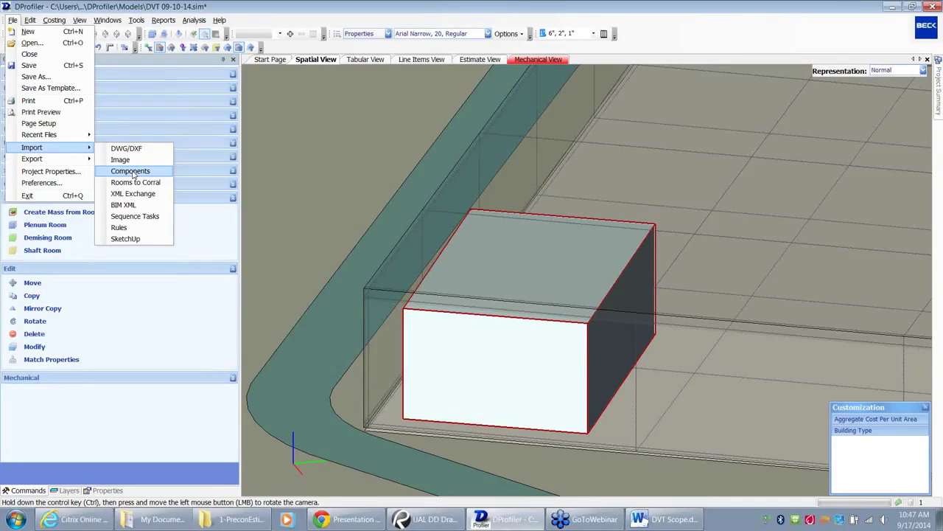
left_click(326, 61)
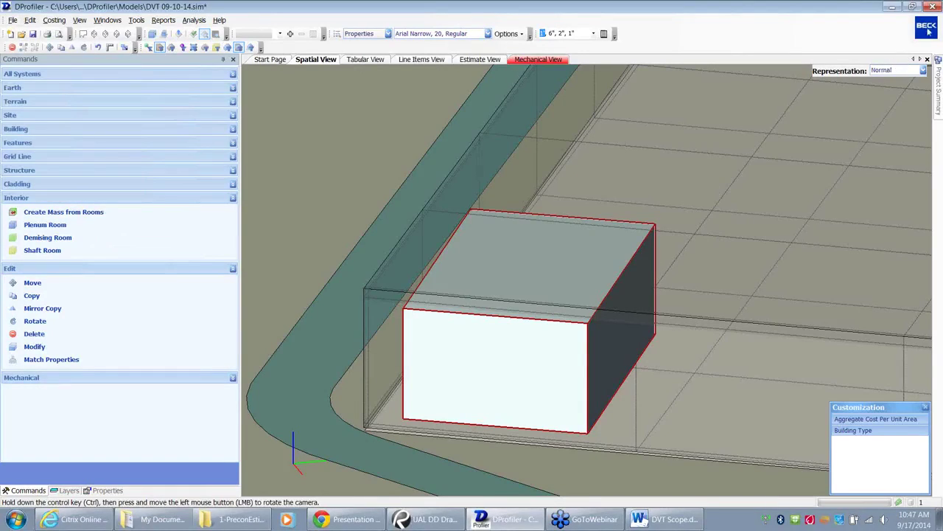